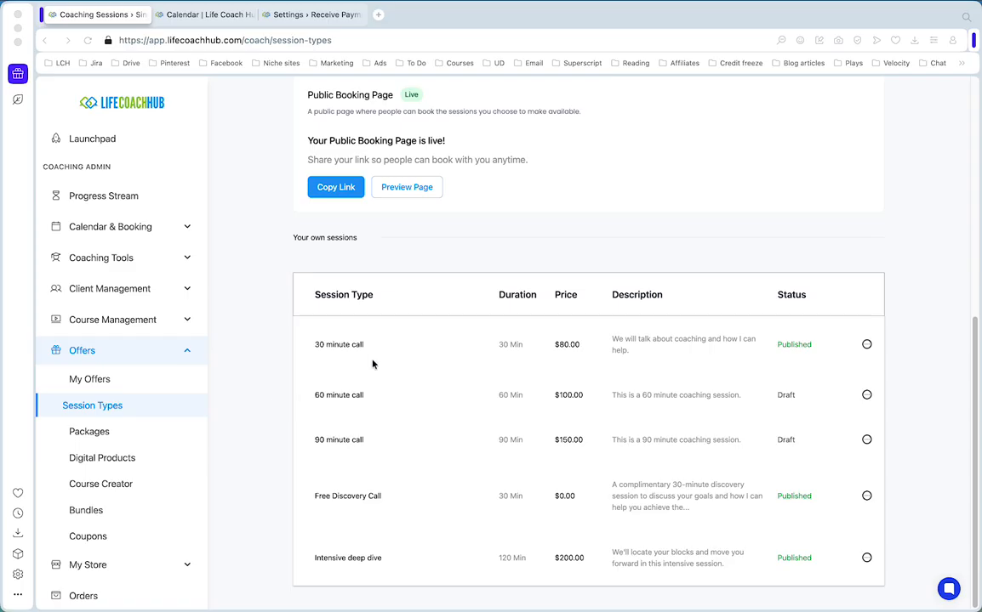
Review the session types page, the October 2025 calendar and the integrations settings, and return to the calendar.
{"action": "scroll", "coordinate": [235, 375], "scroll_direction": "up", "scroll_amount": 5}
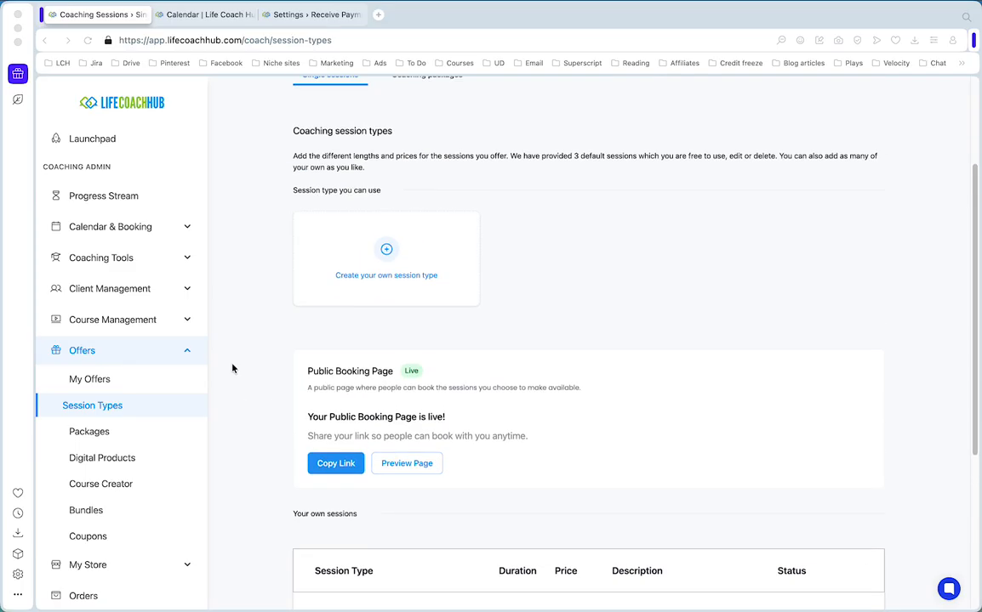
{"action": "left_click", "coordinate": [208, 17]}
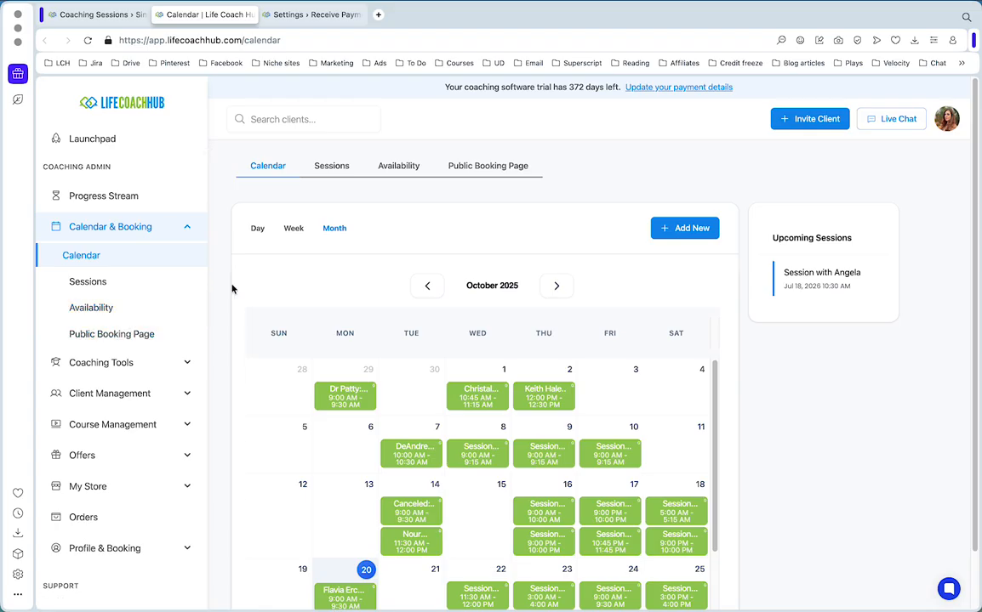
{"action": "scroll", "coordinate": [265, 287], "scroll_direction": "down", "scroll_amount": 1}
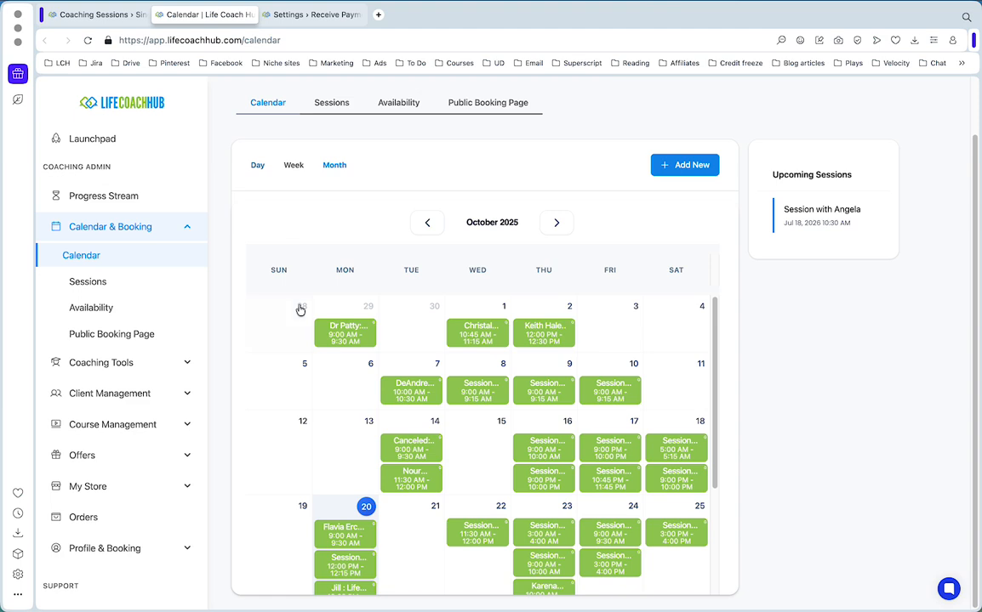
{"action": "scroll", "coordinate": [299, 307], "scroll_direction": "down", "scroll_amount": 2}
{"action": "scroll", "coordinate": [299, 309], "scroll_direction": "down", "scroll_amount": 1}
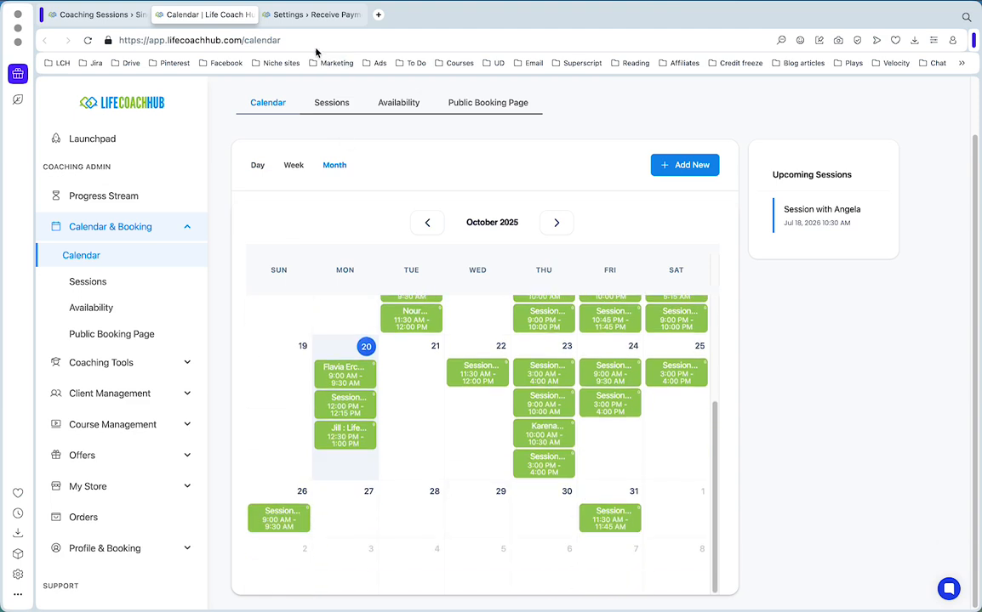
{"action": "left_click", "coordinate": [281, 15]}
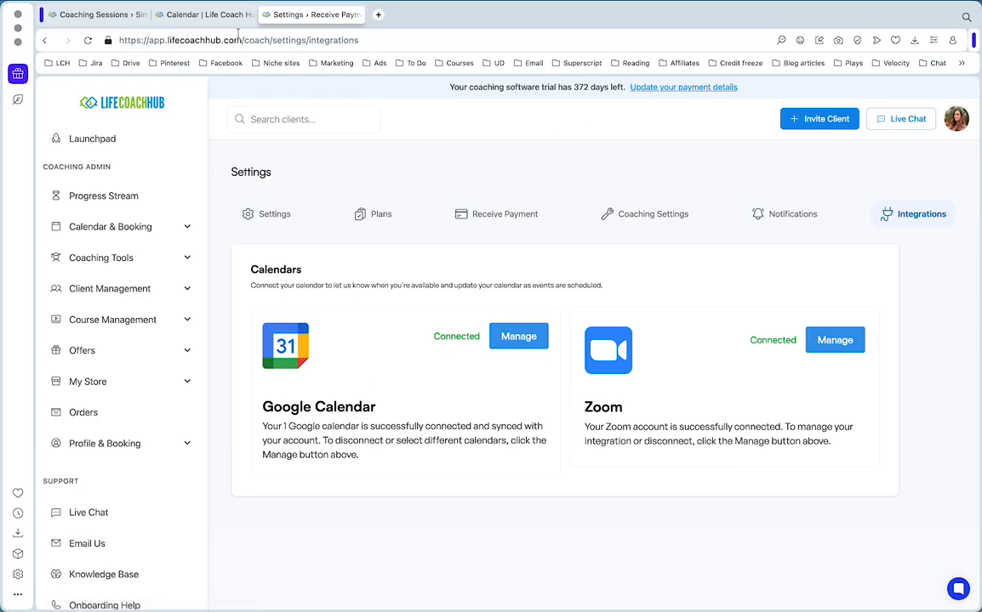
{"action": "left_click", "coordinate": [222, 15]}
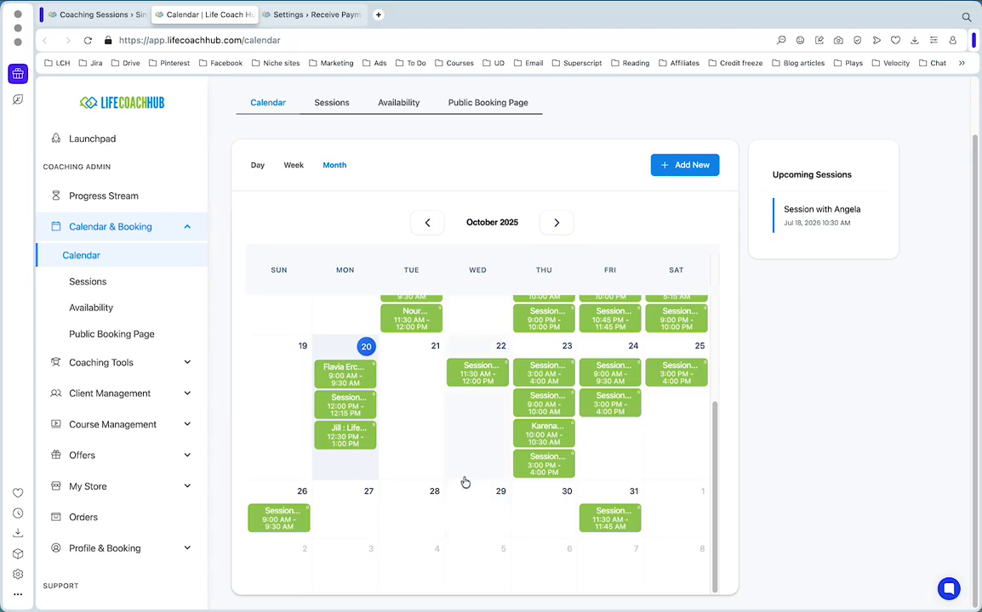
Start a new paid session with the Intensive deep dive 120 min type, dated October 21, 2025.
{"action": "left_click", "coordinate": [683, 164]}
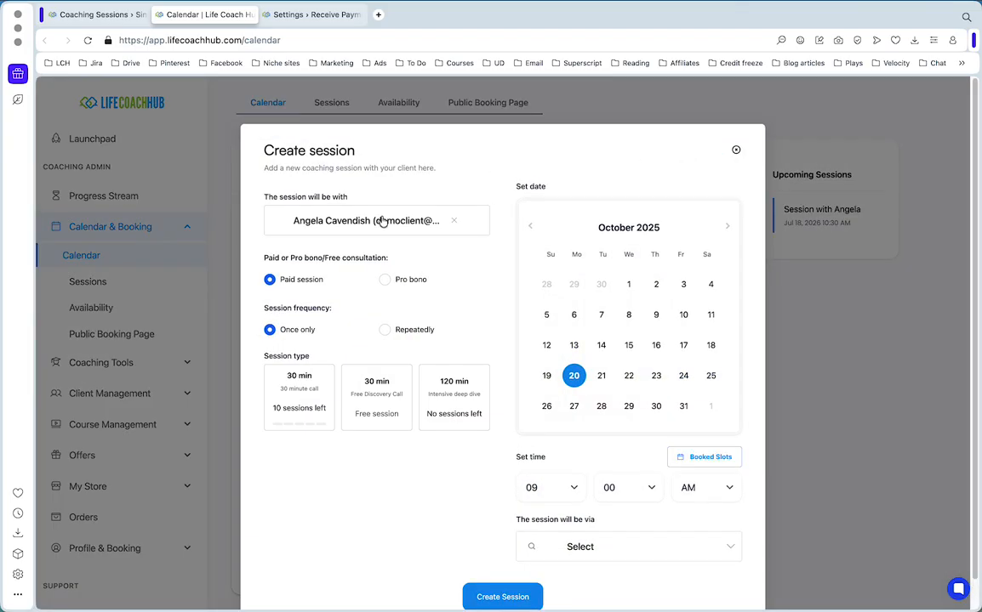
{"action": "left_click", "coordinate": [385, 280]}
{"action": "left_click", "coordinate": [270, 280]}
{"action": "left_click", "coordinate": [304, 412]}
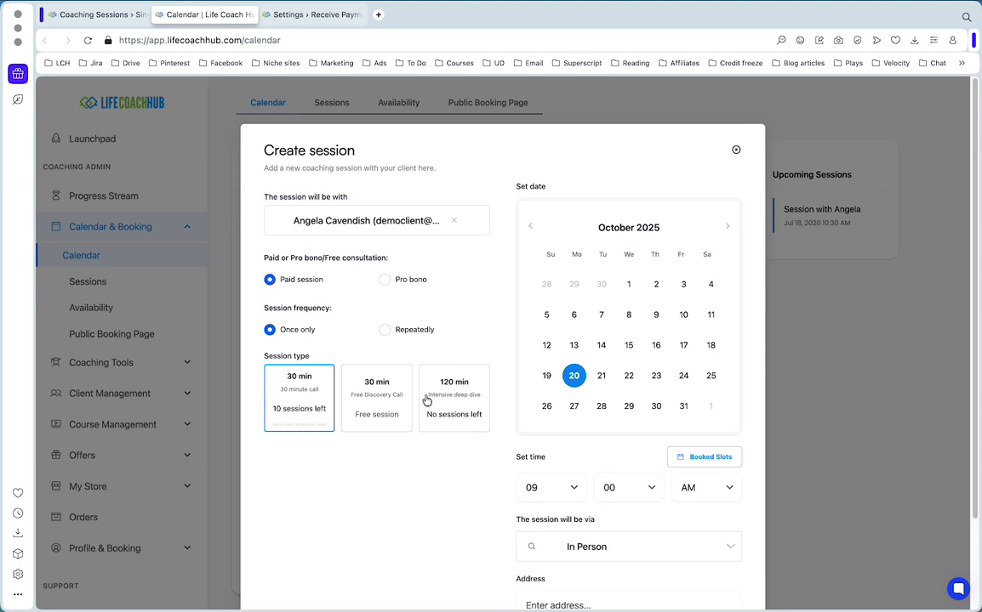
{"action": "left_click", "coordinate": [458, 405]}
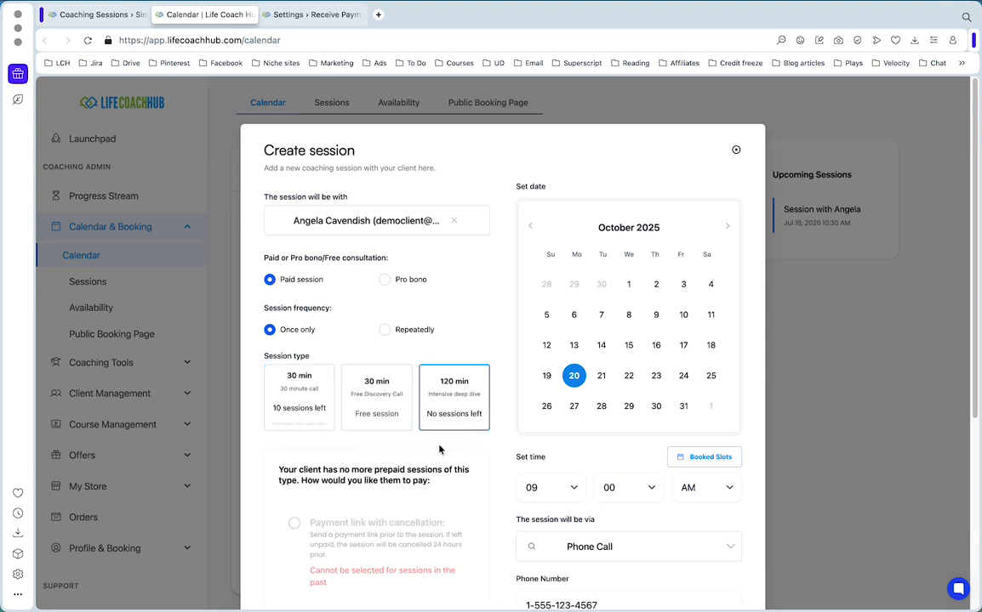
{"action": "scroll", "coordinate": [439, 446], "scroll_direction": "down", "scroll_amount": 2}
{"action": "left_click", "coordinate": [598, 306]}
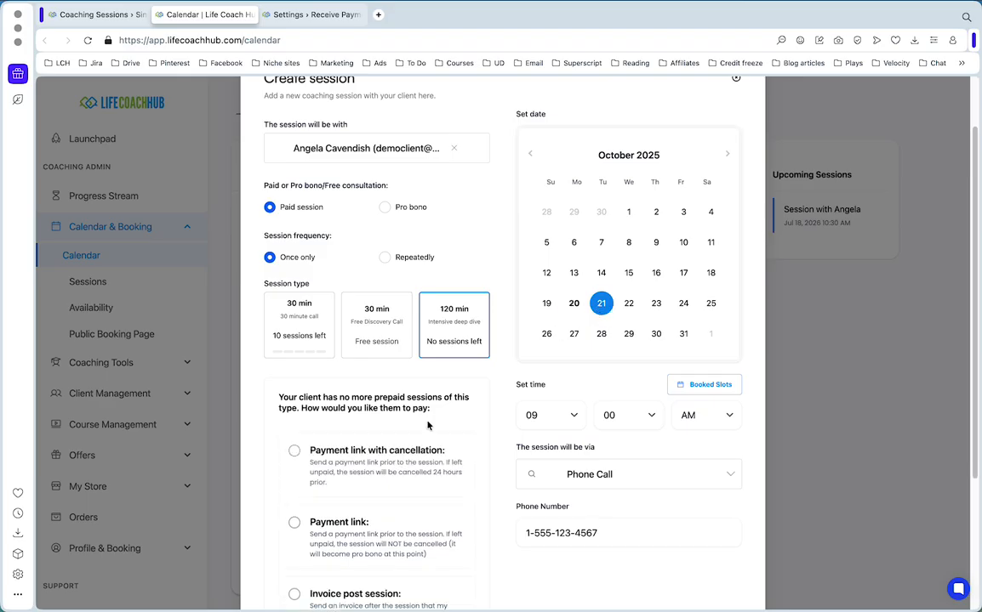
Try the Payment link option for the session without prepaid credit, and reopen the payment choices to review them.
{"action": "scroll", "coordinate": [348, 359], "scroll_direction": "down", "scroll_amount": 3}
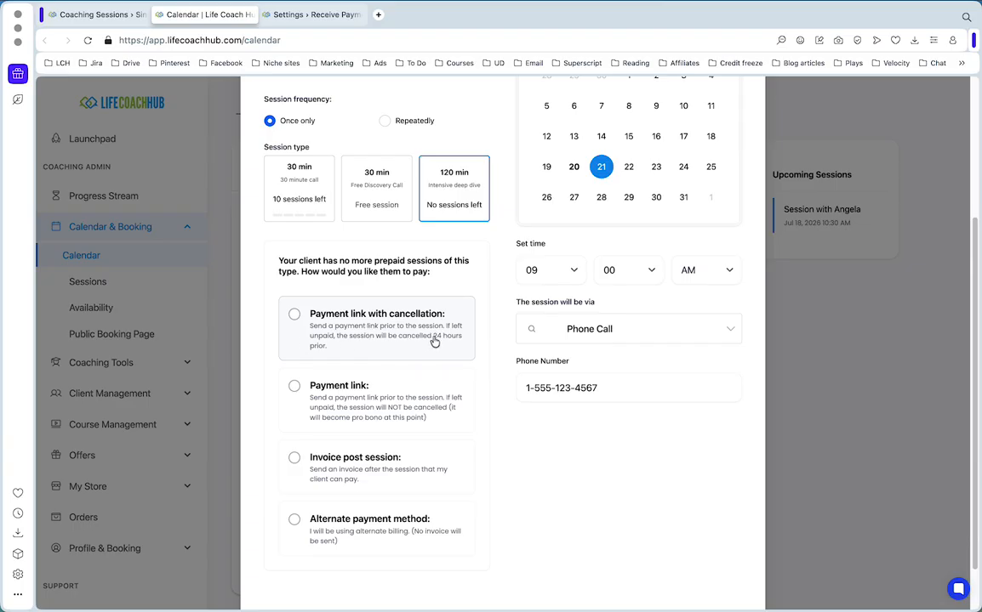
{"action": "scroll", "coordinate": [365, 342], "scroll_direction": "up", "scroll_amount": 3}
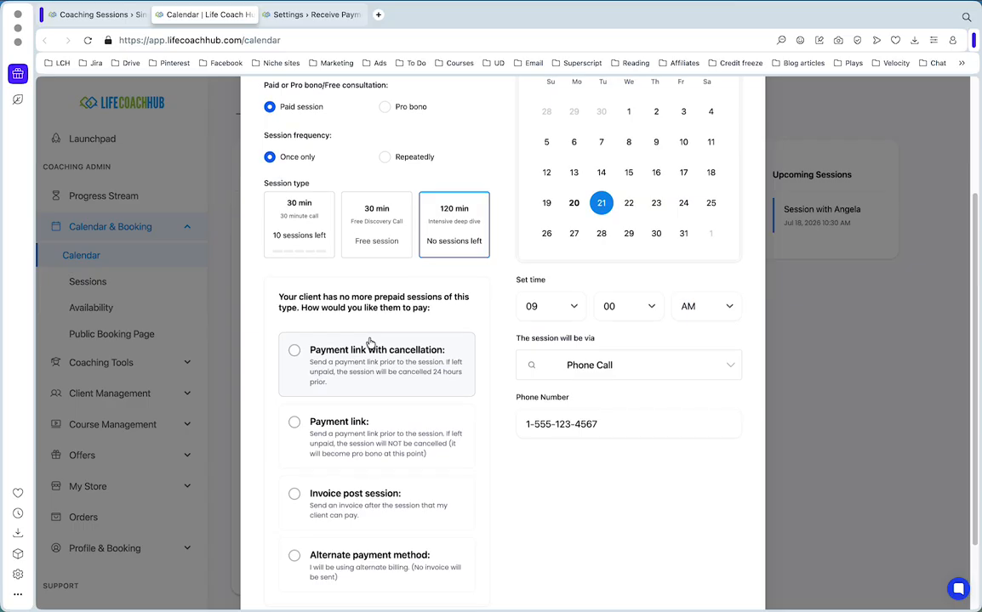
{"action": "scroll", "coordinate": [357, 400], "scroll_direction": "down", "scroll_amount": 2}
{"action": "left_click", "coordinate": [305, 374]}
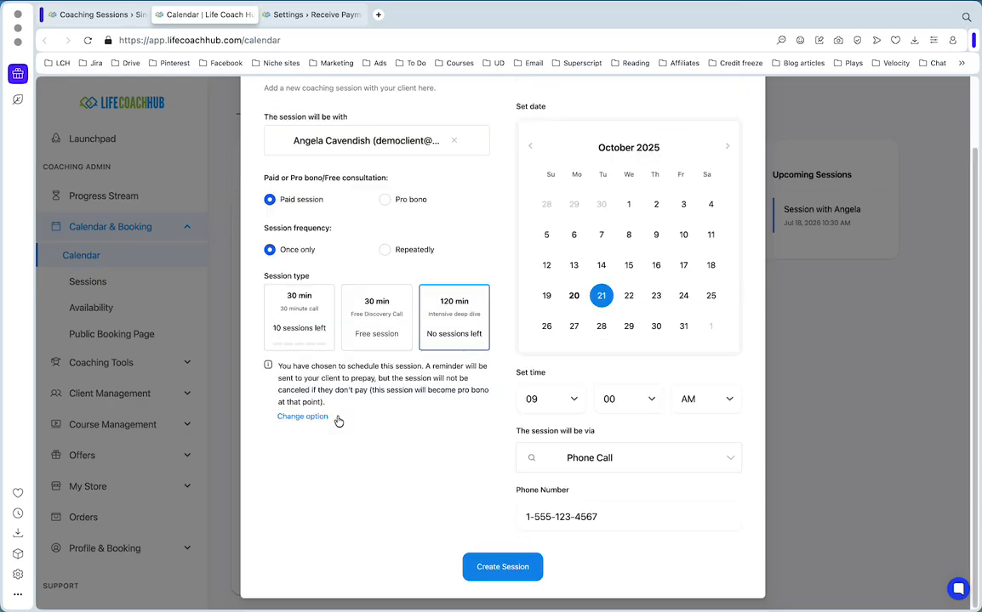
{"action": "left_click", "coordinate": [287, 416]}
{"action": "scroll", "coordinate": [320, 412], "scroll_direction": "down", "scroll_amount": 5}
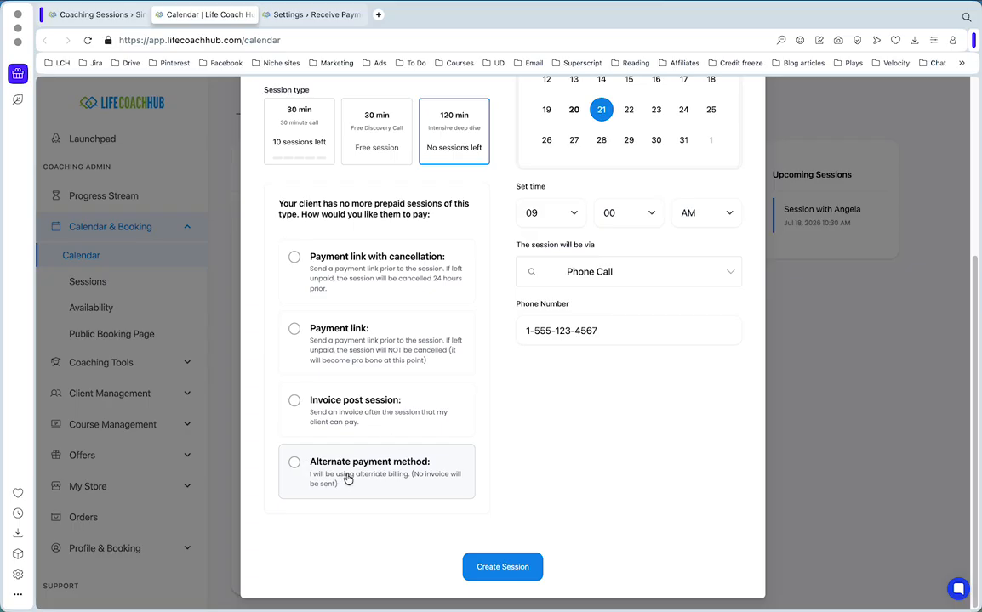
{"action": "scroll", "coordinate": [345, 477], "scroll_direction": "up", "scroll_amount": 5}
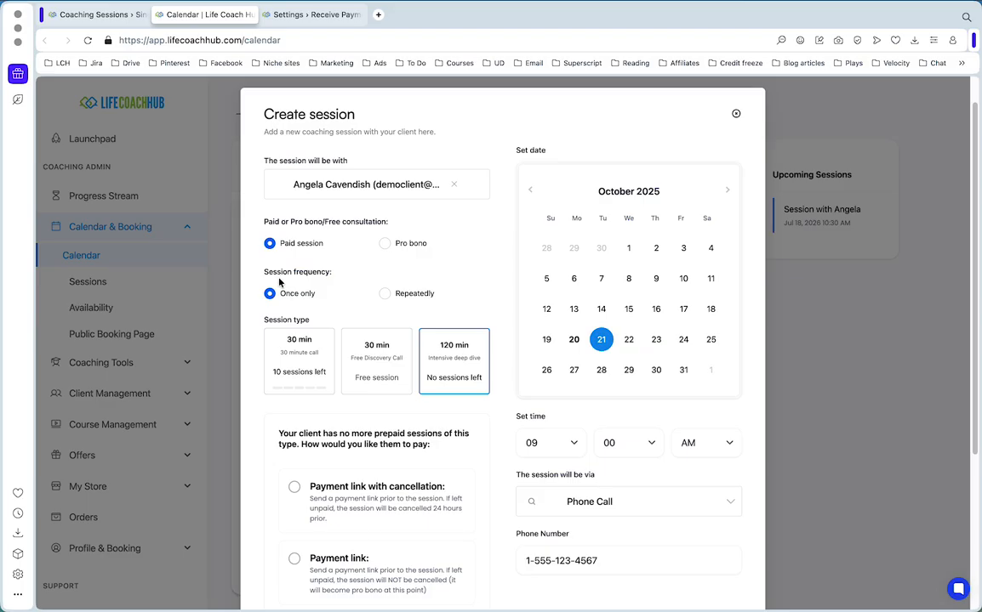
Make the session repeat every week until 2025-12-31.
{"action": "left_click", "coordinate": [385, 294]}
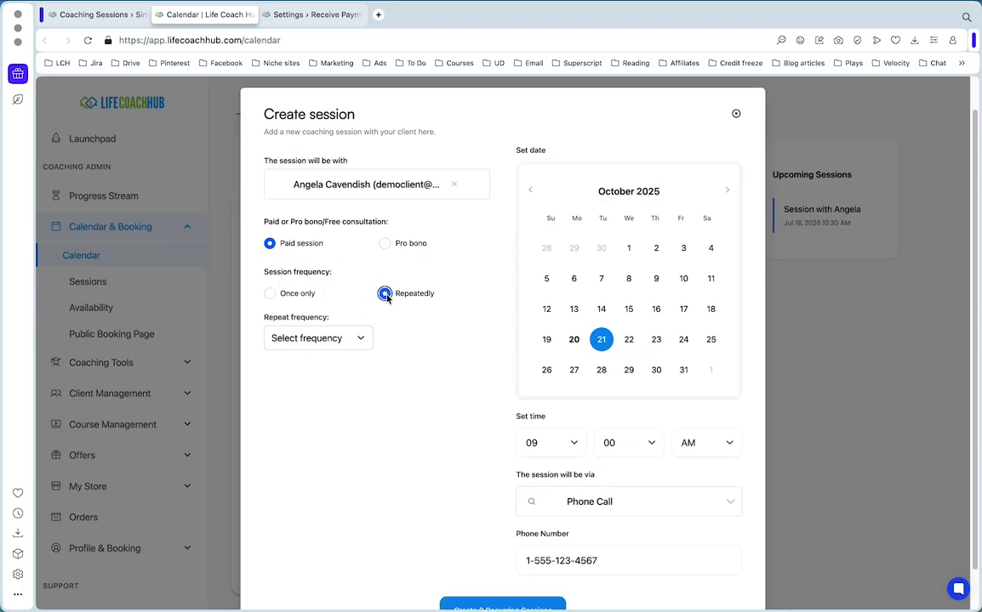
{"action": "left_click", "coordinate": [357, 339]}
{"action": "left_click", "coordinate": [347, 373]}
{"action": "left_click", "coordinate": [417, 339]}
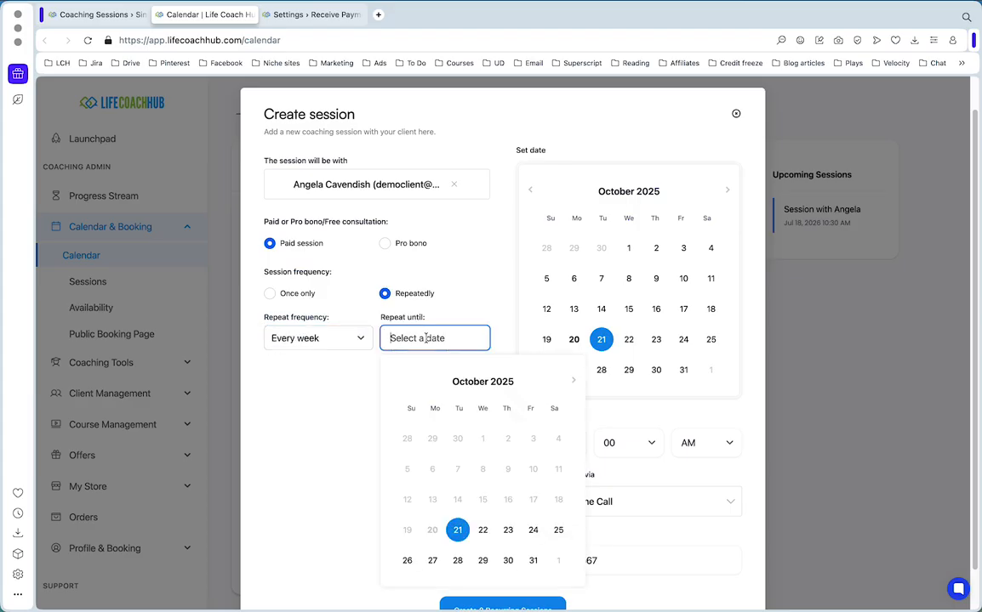
{"action": "left_click", "coordinate": [573, 380]}
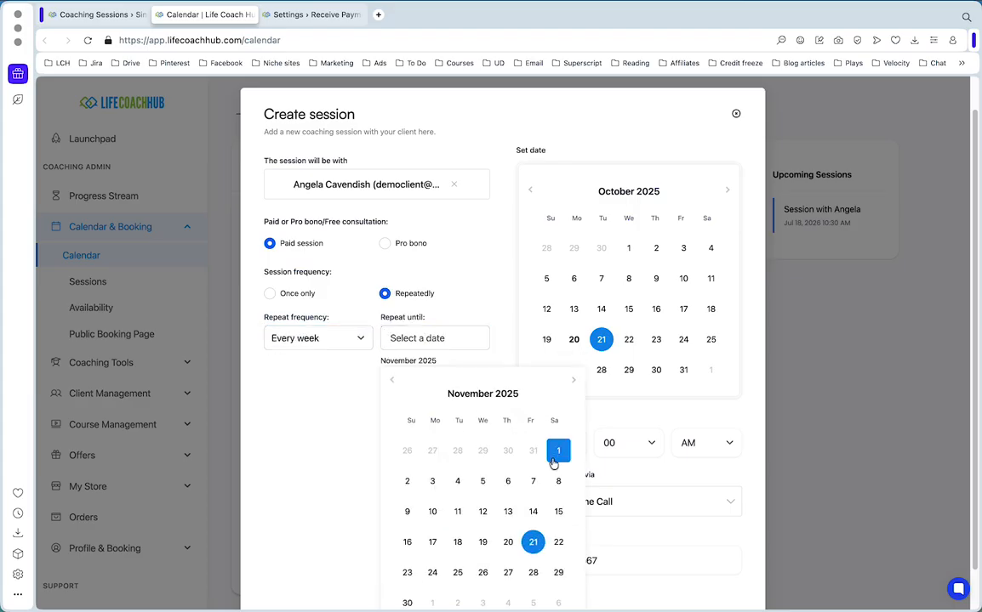
{"action": "left_click", "coordinate": [576, 383]}
{"action": "scroll", "coordinate": [511, 477], "scroll_direction": "down", "scroll_amount": 1}
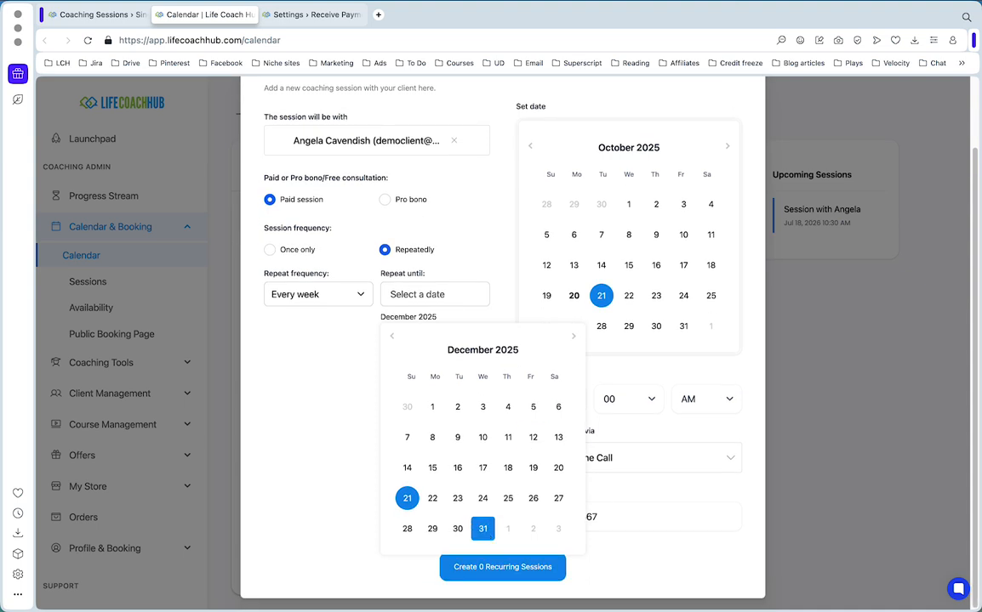
{"action": "left_click", "coordinate": [480, 526]}
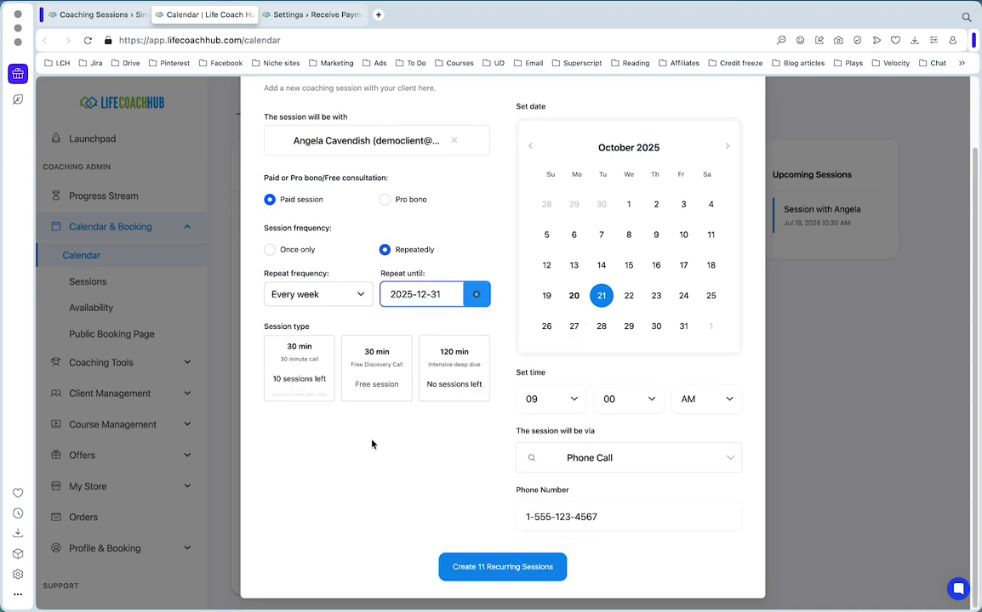
Select the 30 minute call type for the recurring sessions and examine the prepaid session details and payment options.
{"action": "left_click", "coordinate": [313, 371]}
{"action": "scroll", "coordinate": [314, 366], "scroll_direction": "down", "scroll_amount": 3}
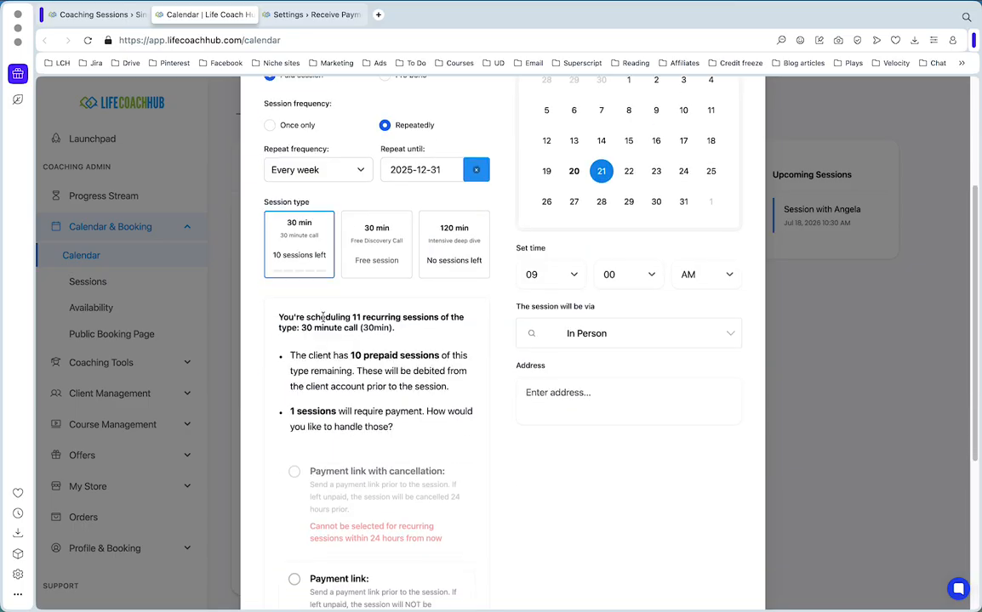
{"action": "left_click_drag", "start_coordinate": [312, 318], "coordinate": [425, 313]}
{"action": "left_click", "coordinate": [423, 314]}
{"action": "scroll", "coordinate": [386, 367], "scroll_direction": "down", "scroll_amount": 5}
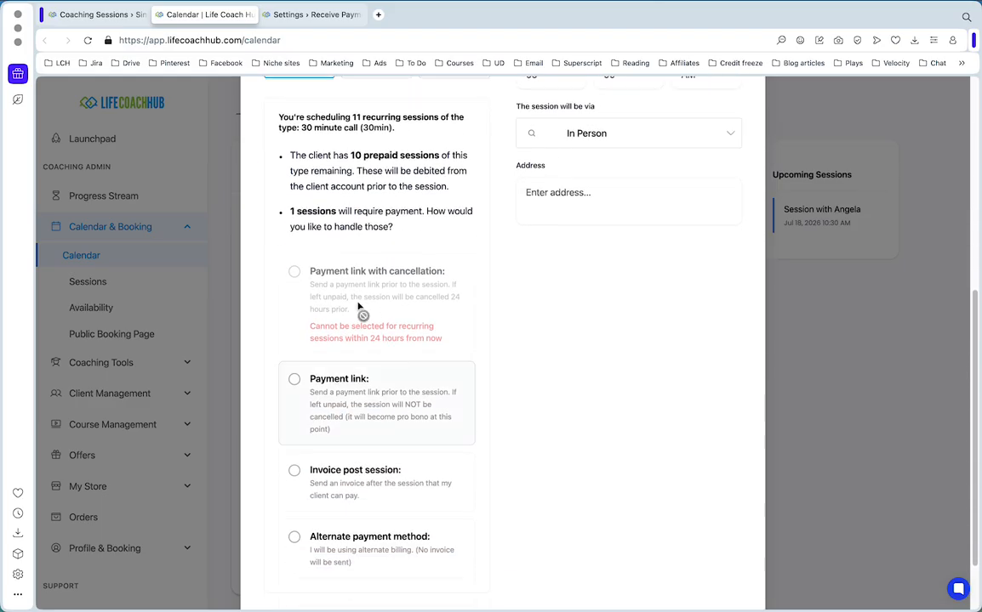
{"action": "scroll", "coordinate": [511, 334], "scroll_direction": "up", "scroll_amount": 2}
{"action": "scroll", "coordinate": [510, 334], "scroll_direction": "up", "scroll_amount": 2}
{"action": "scroll", "coordinate": [455, 396], "scroll_direction": "down", "scroll_amount": 2}
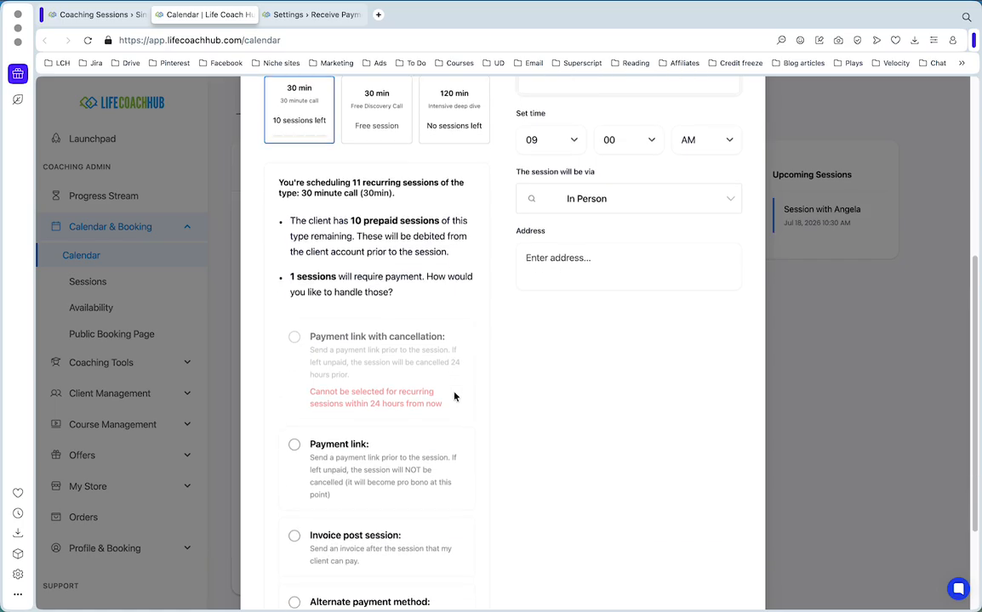
{"action": "scroll", "coordinate": [445, 388], "scroll_direction": "down", "scroll_amount": 1}
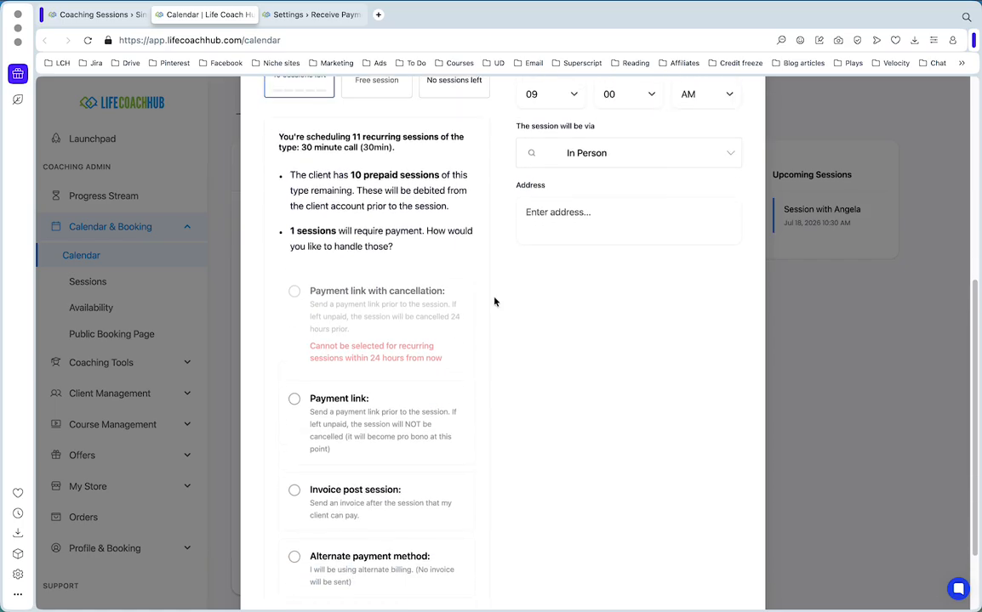
{"action": "scroll", "coordinate": [495, 301], "scroll_direction": "down", "scroll_amount": 1}
{"action": "scroll", "coordinate": [471, 344], "scroll_direction": "up", "scroll_amount": 2}
{"action": "scroll", "coordinate": [473, 344], "scroll_direction": "up", "scroll_amount": 5}
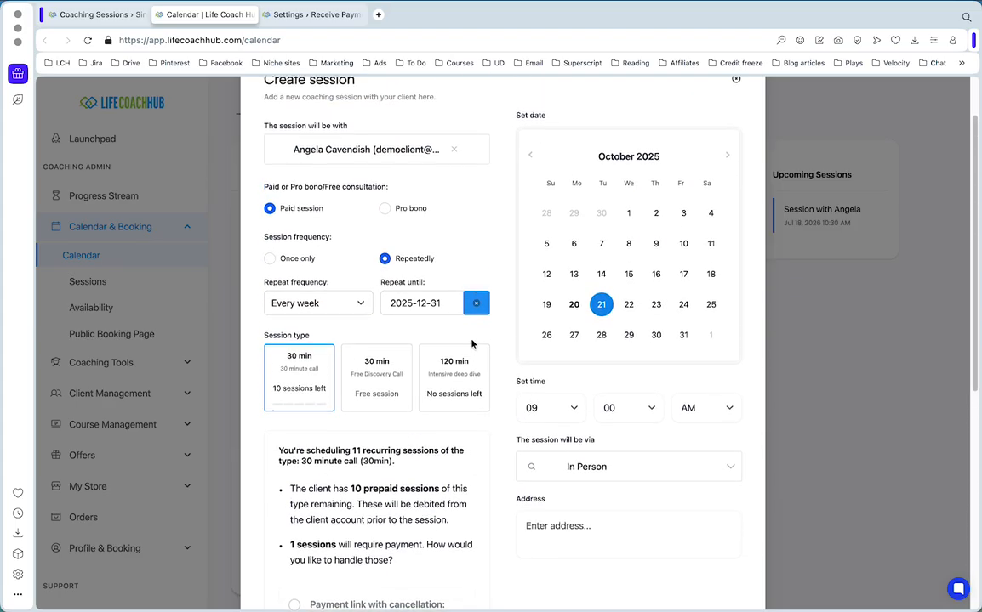
Try the pro bono option, restore Paid session and select the Free Discovery Call session type.
{"action": "left_click", "coordinate": [385, 208]}
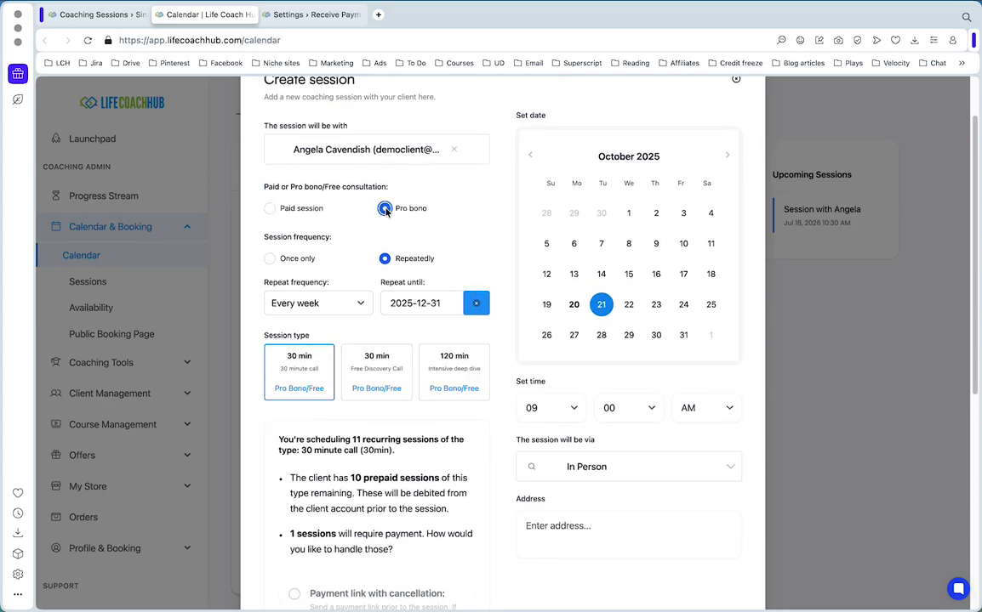
{"action": "left_click", "coordinate": [271, 209]}
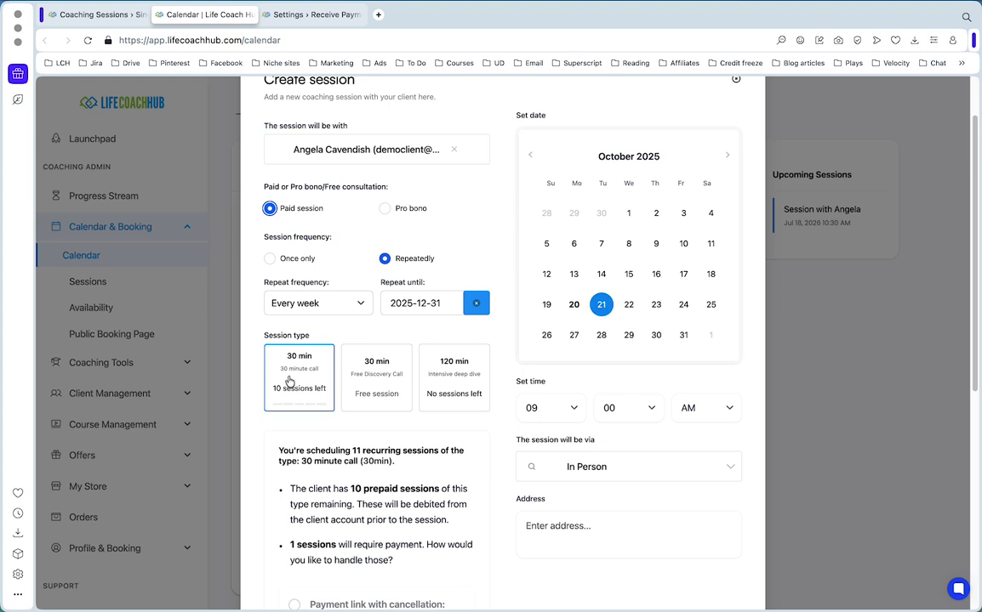
{"action": "left_click", "coordinate": [382, 377]}
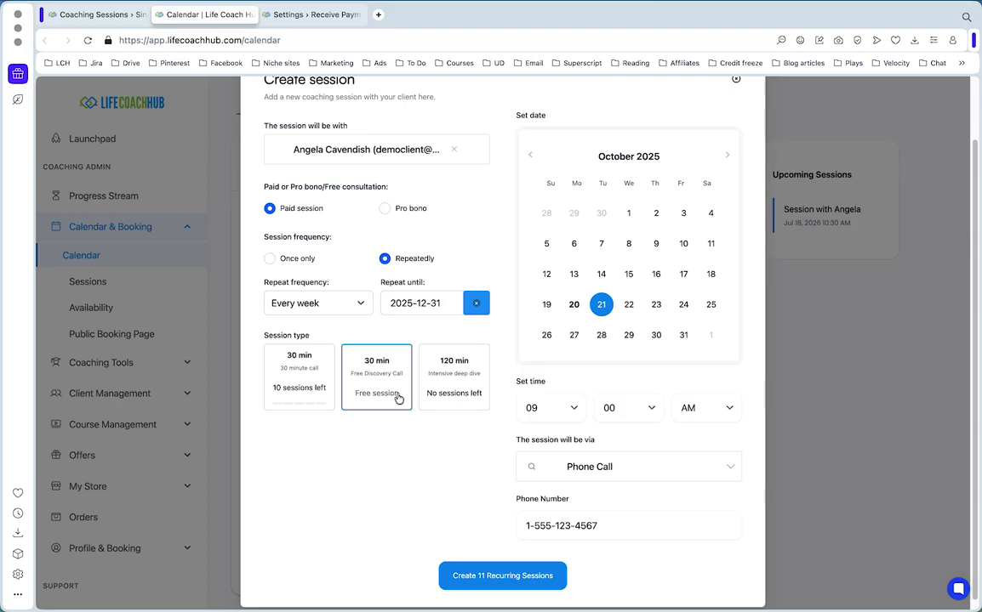
Set the session date to October 22, 2025 and check that day's booked slots.
{"action": "left_click", "coordinate": [629, 304]}
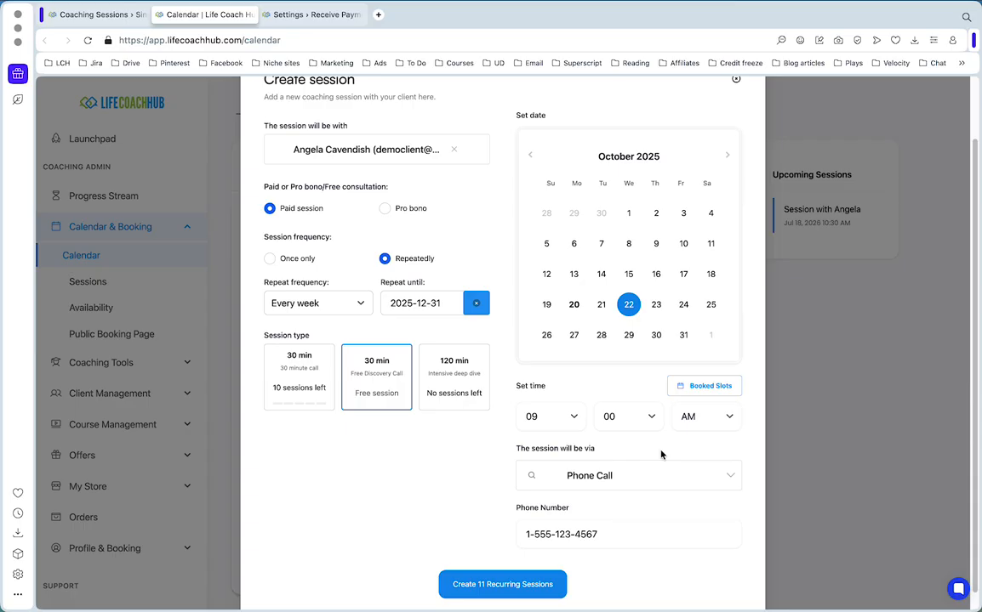
{"action": "scroll", "coordinate": [661, 455], "scroll_direction": "down", "scroll_amount": 1}
{"action": "left_click", "coordinate": [693, 369]}
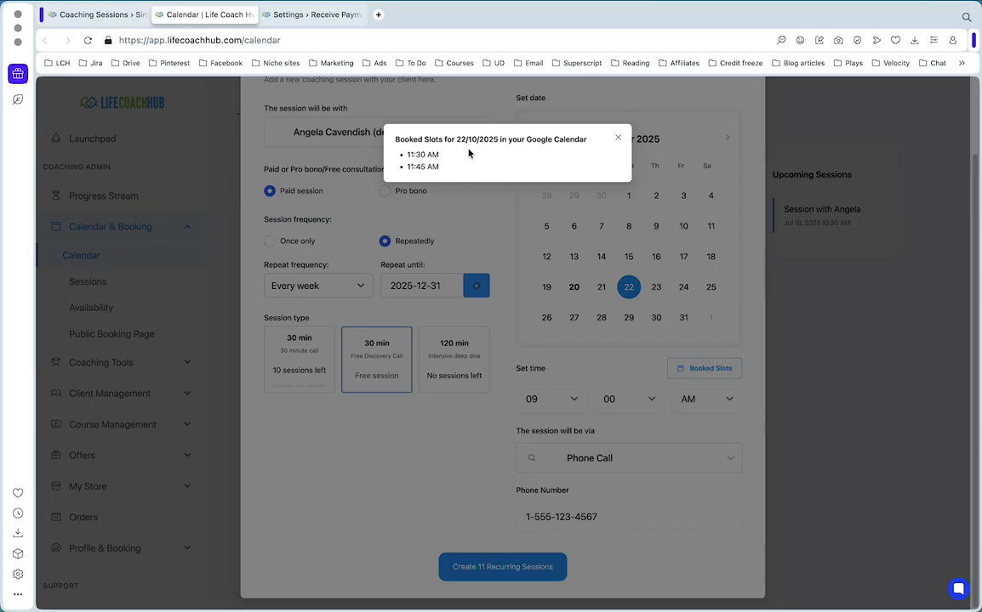
{"action": "left_click", "coordinate": [617, 137]}
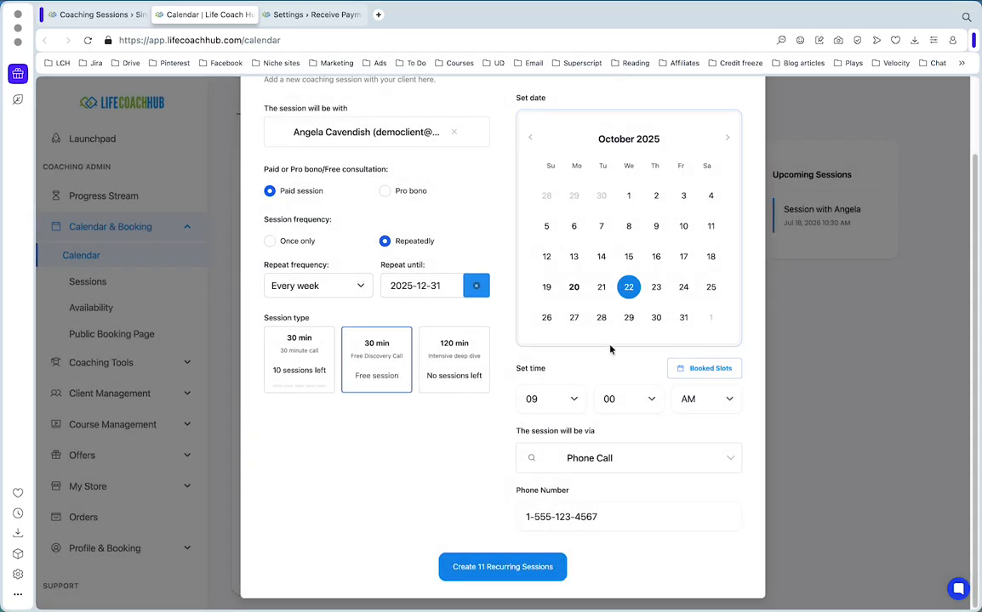
Choose Zoom as the meeting method, review its settings and set the session frequency to Once only.
{"action": "left_click", "coordinate": [601, 458]}
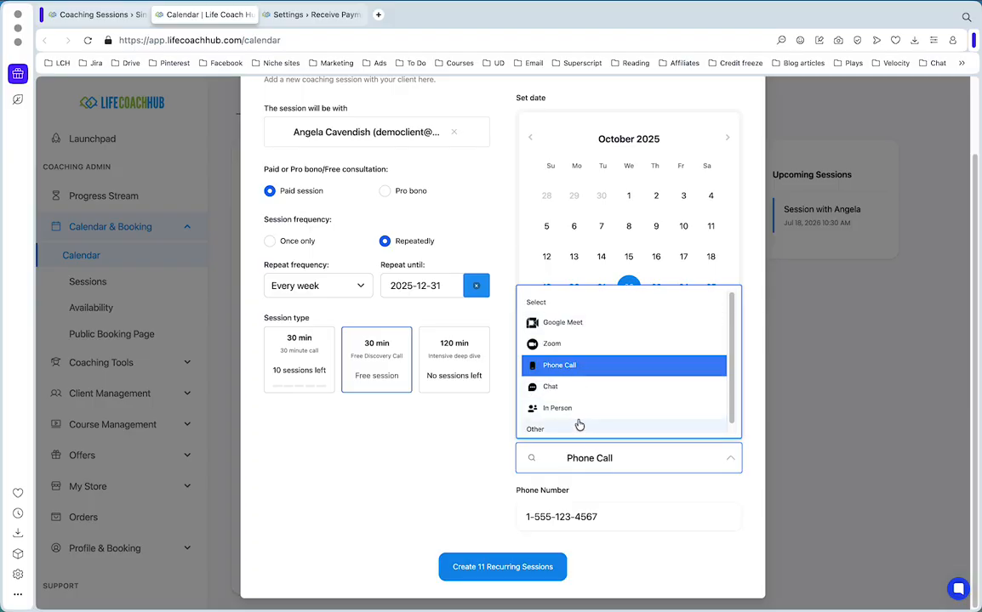
{"action": "left_click", "coordinate": [568, 345]}
{"action": "scroll", "coordinate": [581, 431], "scroll_direction": "down", "scroll_amount": 2}
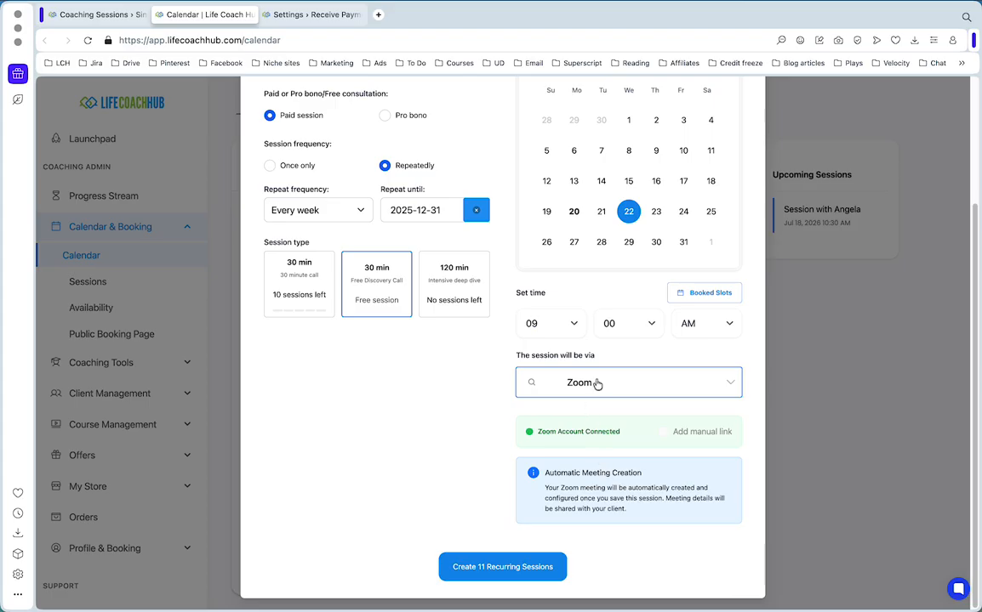
{"action": "scroll", "coordinate": [438, 491], "scroll_direction": "up", "scroll_amount": 2}
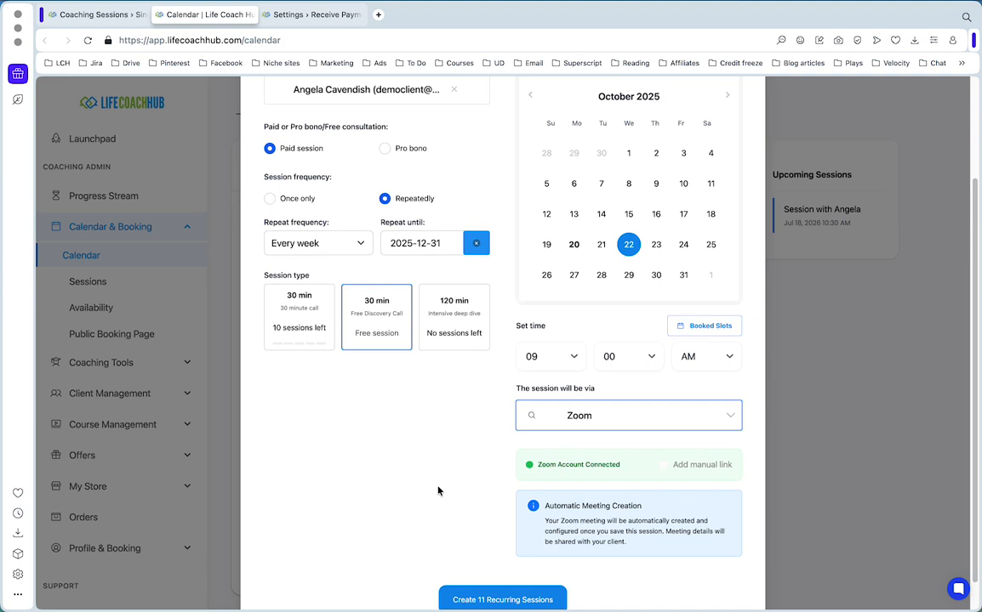
{"action": "left_click", "coordinate": [271, 213]}
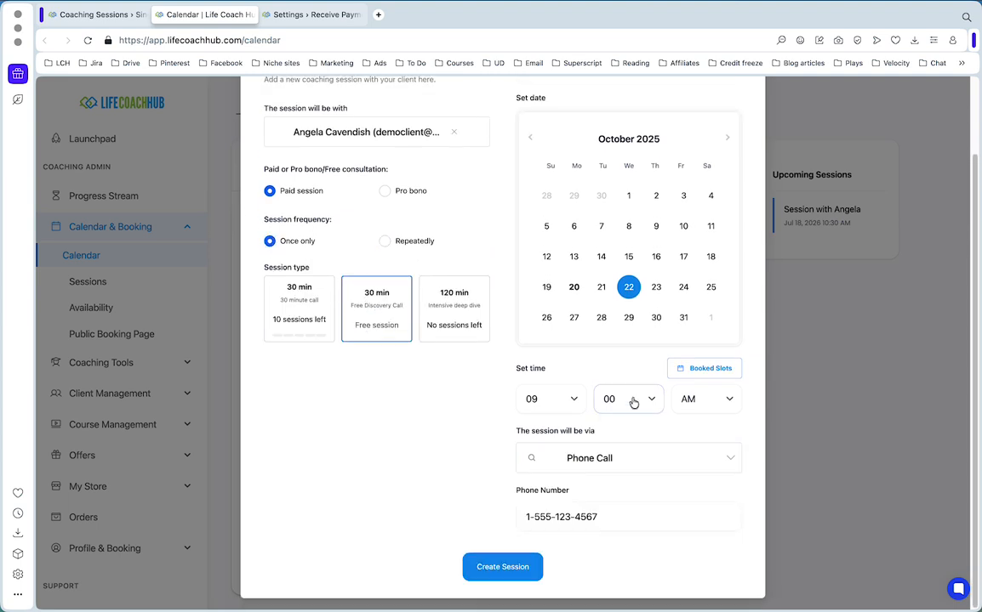
Switch the meeting method from Phone Call to Zoom and create the session.
{"action": "left_click", "coordinate": [658, 451]}
{"action": "left_click", "coordinate": [587, 351]}
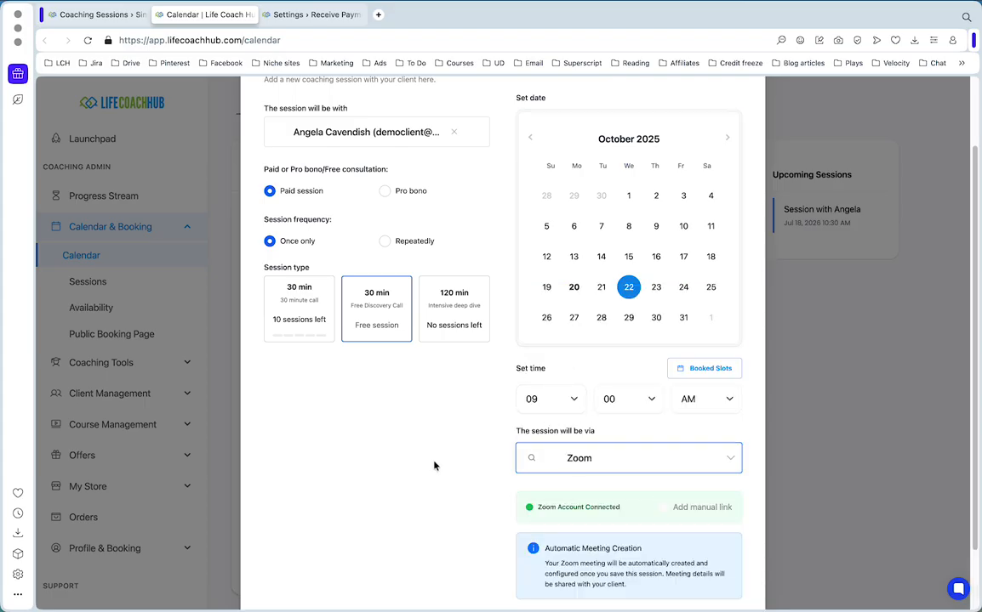
{"action": "scroll", "coordinate": [434, 465], "scroll_direction": "down", "scroll_amount": 2}
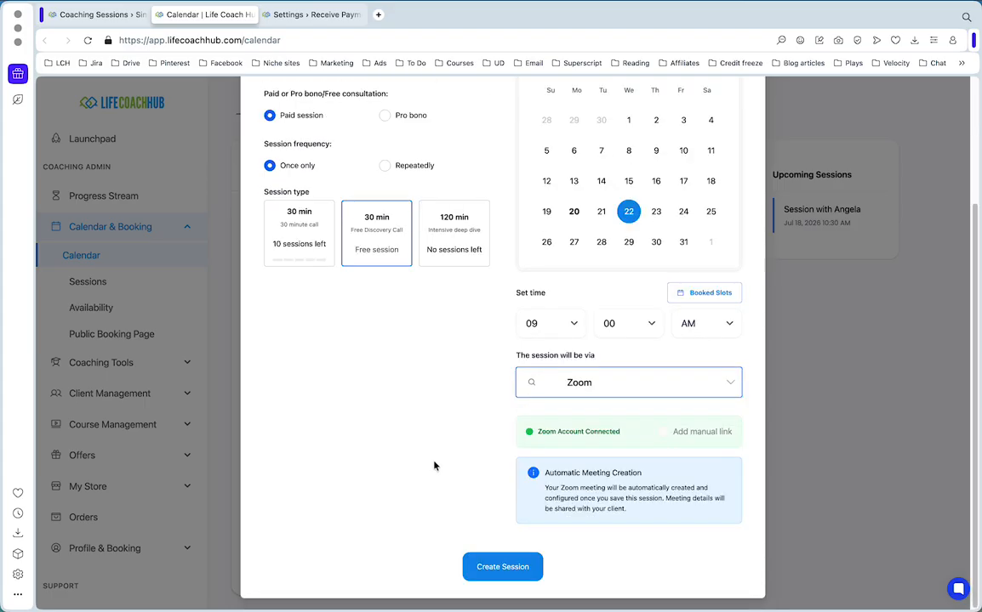
{"action": "left_click", "coordinate": [499, 568]}
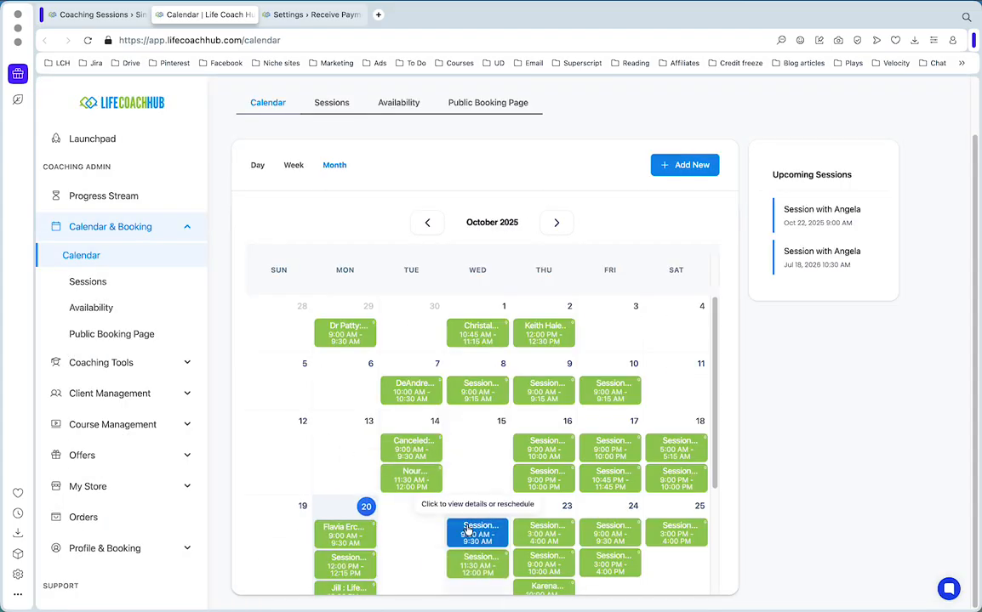
Open the new October 22 session from the calendar, review its Zoom meeting details and rescheduling options, and close it.
{"action": "left_click", "coordinate": [467, 532]}
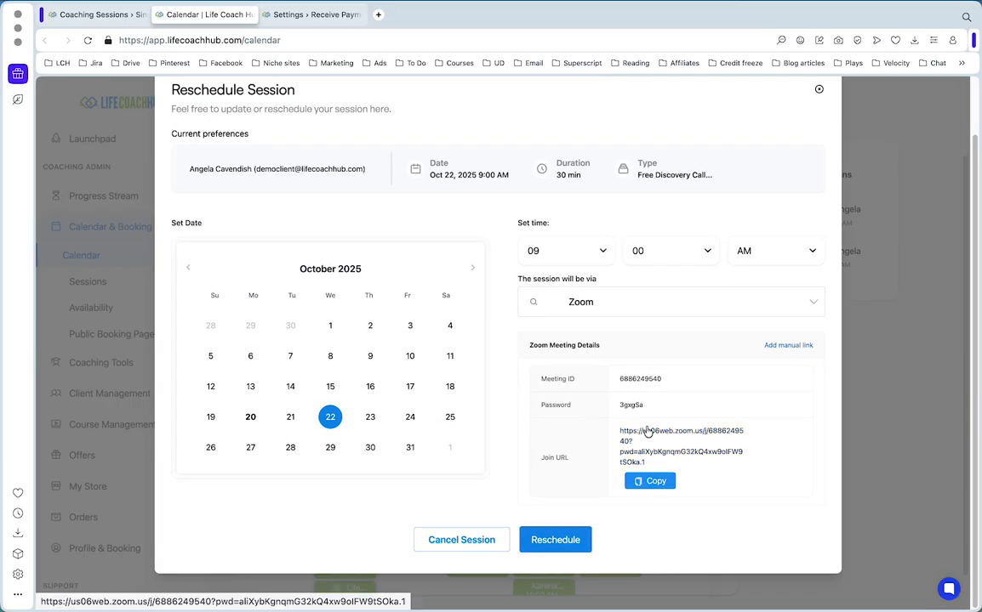
{"action": "scroll", "coordinate": [587, 394], "scroll_direction": "up", "scroll_amount": 2}
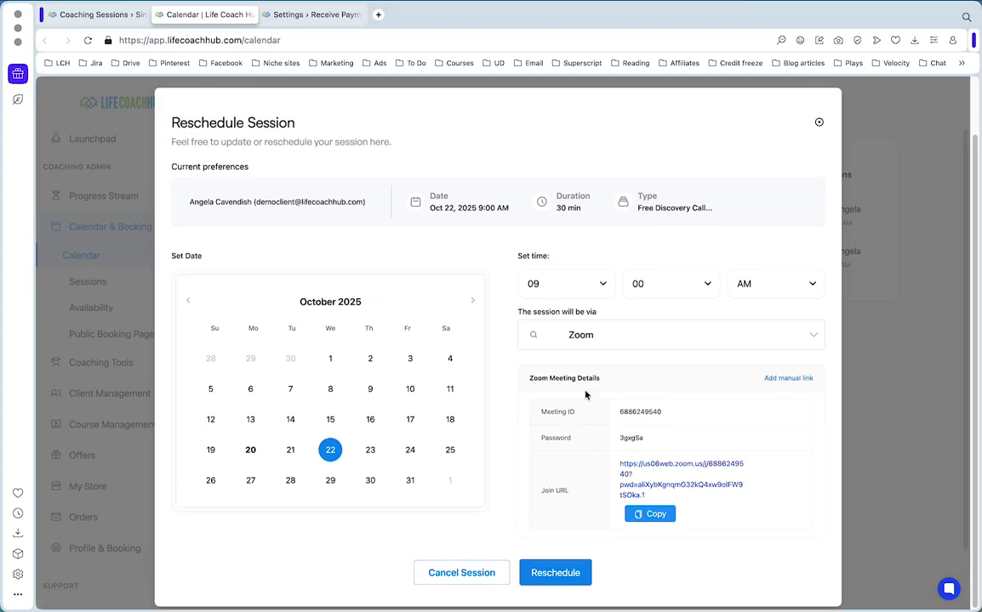
{"action": "left_click", "coordinate": [817, 131]}
Open the sessions list and compare the dates, payment statuses and session types of the upcoming and past sessions.
{"action": "scroll", "coordinate": [340, 157], "scroll_direction": "up", "scroll_amount": 2}
{"action": "left_click", "coordinate": [333, 168]}
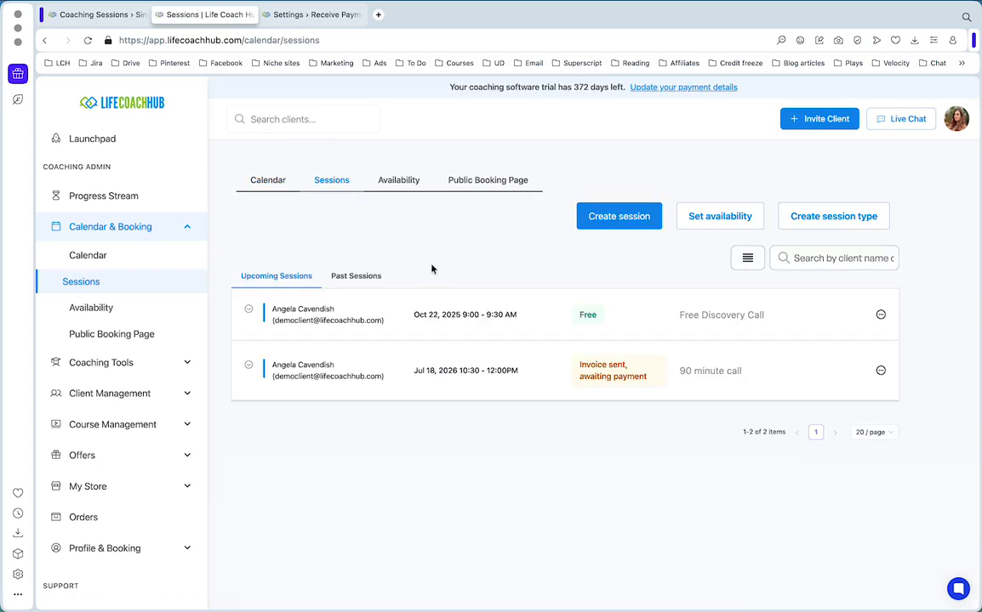
{"action": "left_click", "coordinate": [368, 279]}
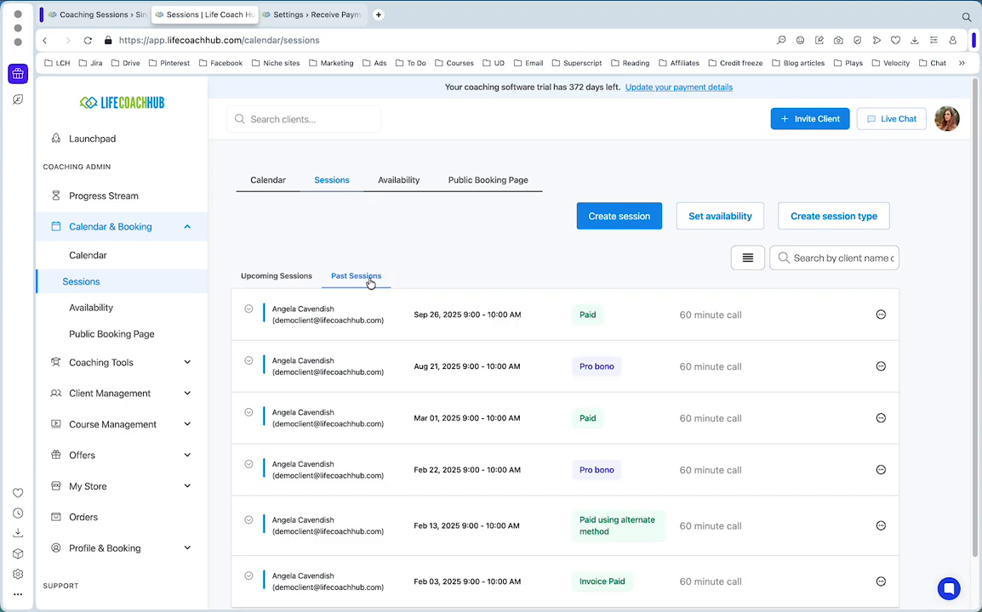
{"action": "left_click", "coordinate": [290, 278]}
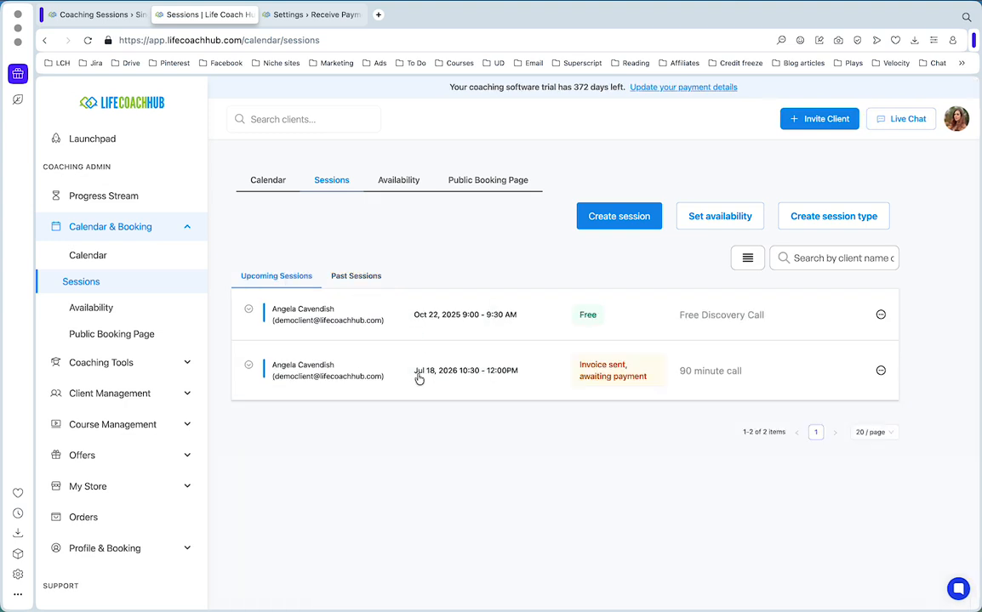
{"action": "left_click", "coordinate": [368, 281]}
{"action": "scroll", "coordinate": [495, 320], "scroll_direction": "down", "scroll_amount": 1}
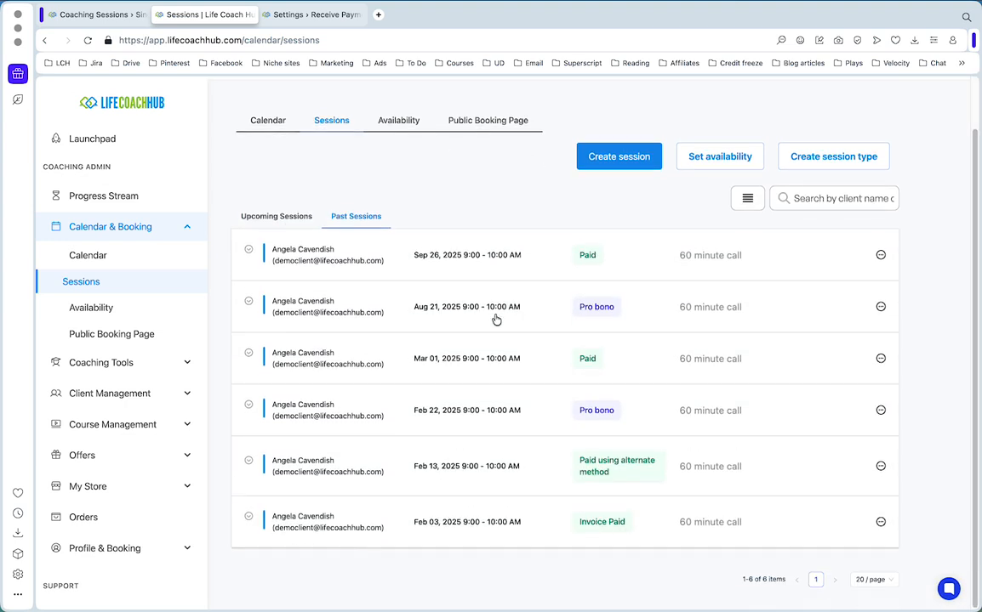
{"action": "left_click", "coordinate": [283, 223]}
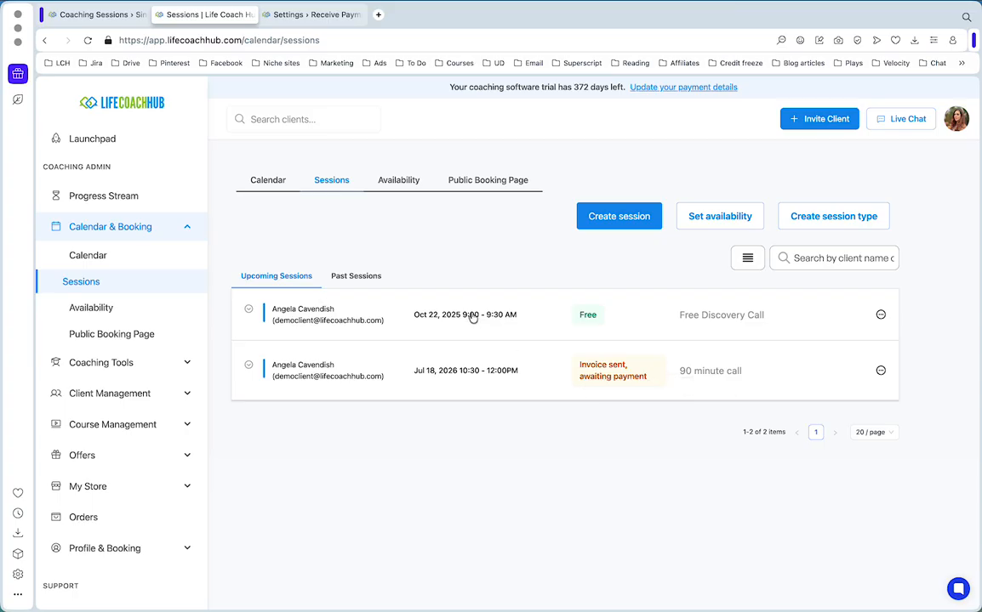
{"action": "left_click", "coordinate": [362, 277]}
{"action": "scroll", "coordinate": [518, 376], "scroll_direction": "down", "scroll_amount": 1}
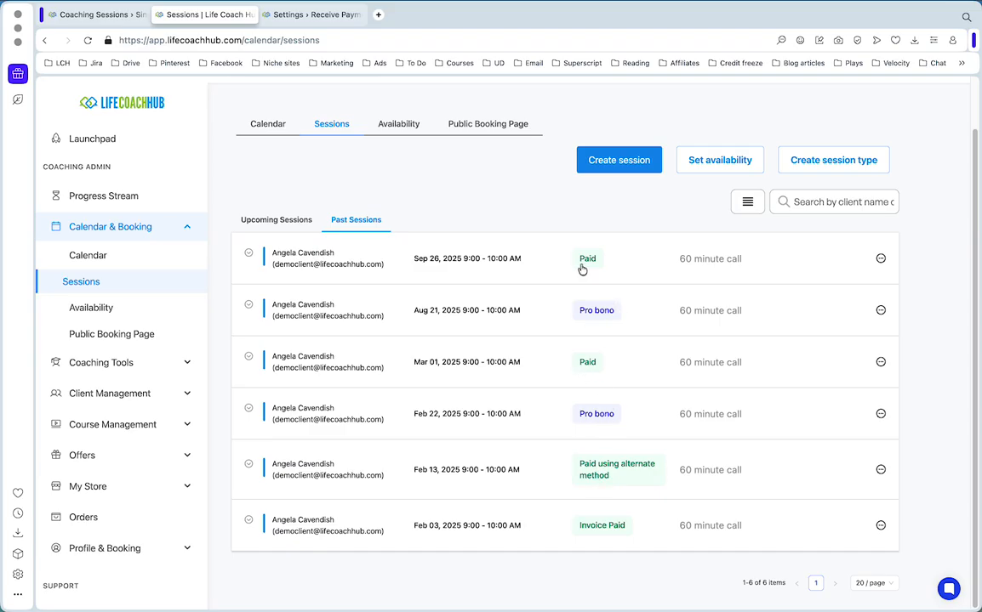
{"action": "scroll", "coordinate": [582, 269], "scroll_direction": "up", "scroll_amount": 2}
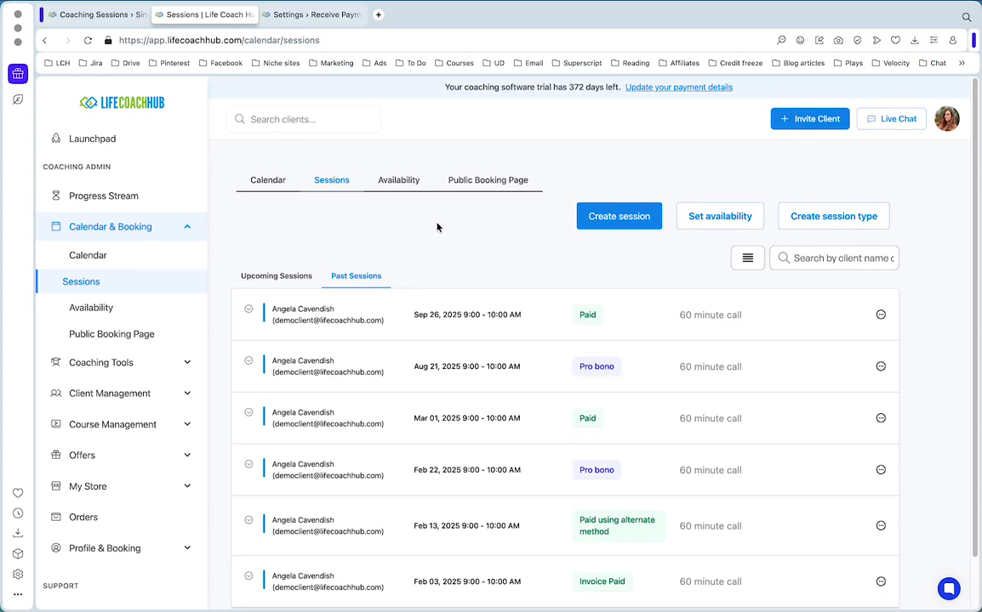
In the availability settings, remove the Aug 08, 2025 date-specific hours and add October 31, 2025 from 9:00am to 5:00pm.
{"action": "left_click", "coordinate": [394, 180]}
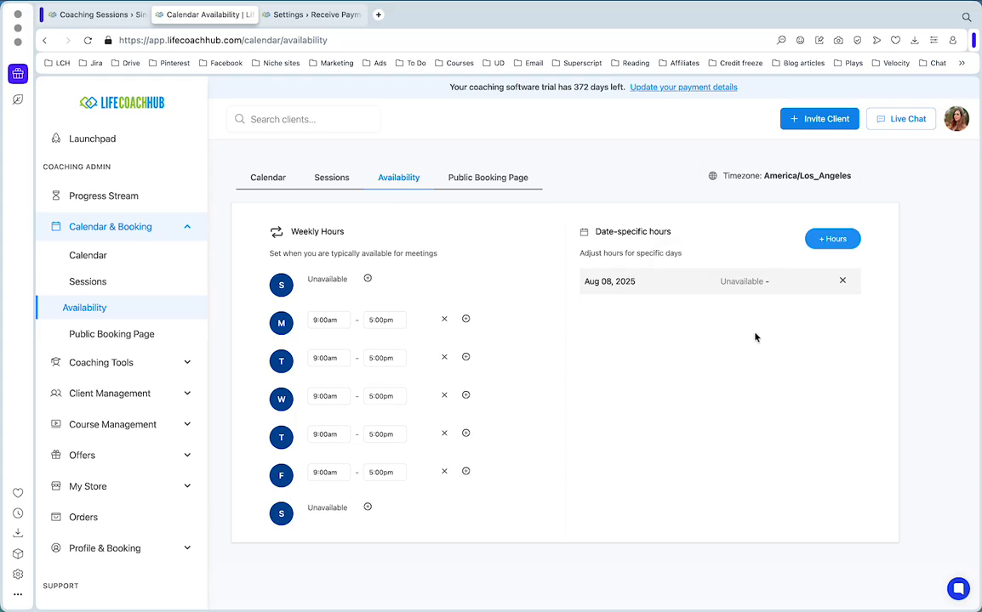
{"action": "left_click", "coordinate": [841, 280]}
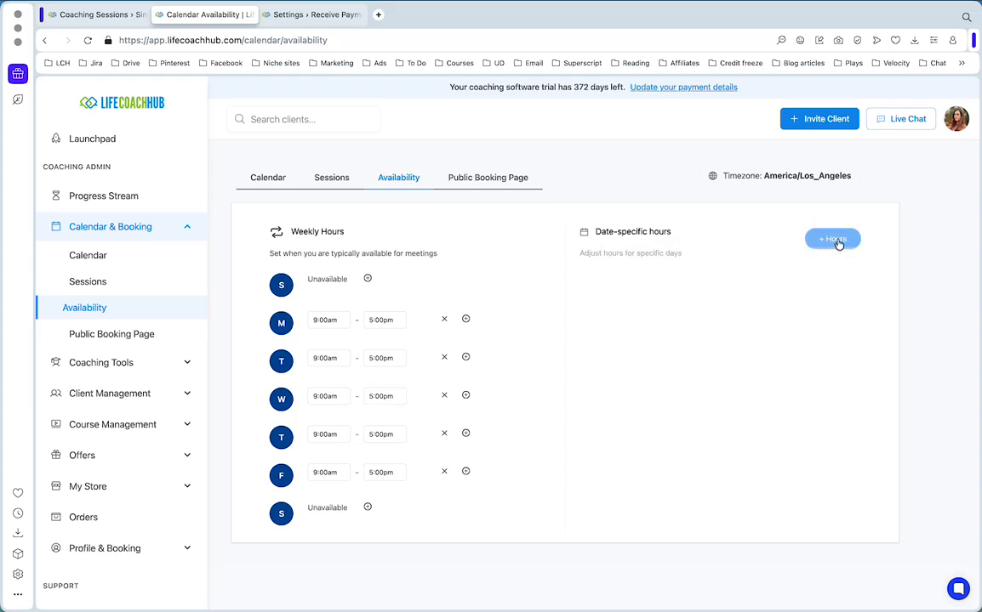
{"action": "left_click", "coordinate": [836, 241]}
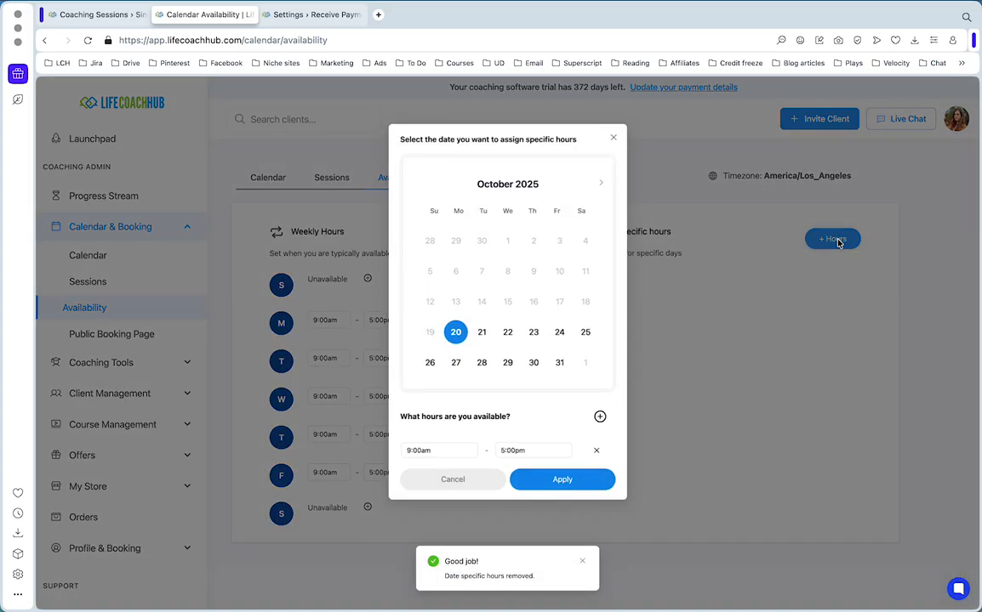
{"action": "left_click", "coordinate": [559, 362]}
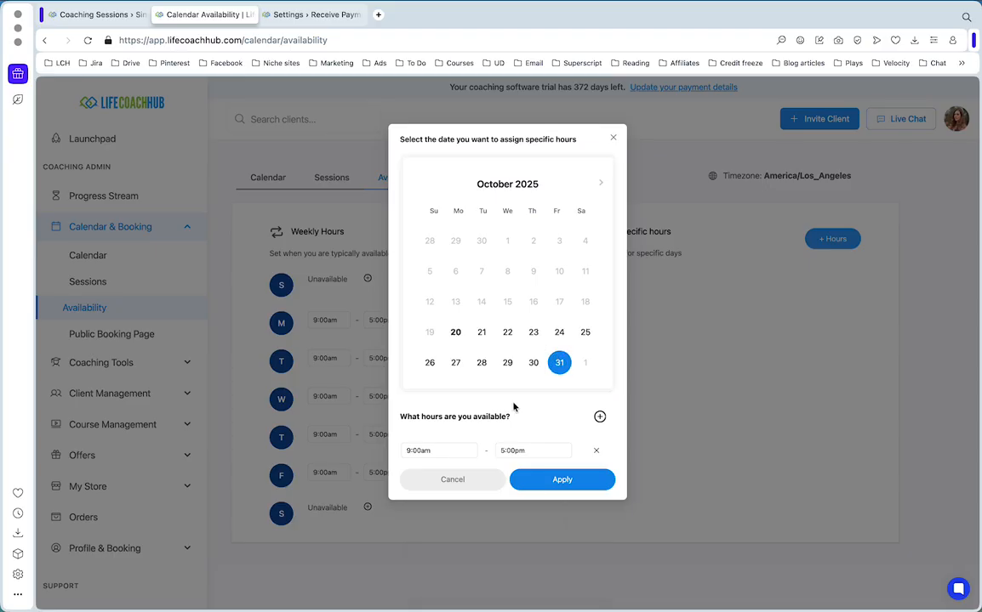
{"action": "left_click", "coordinate": [586, 481]}
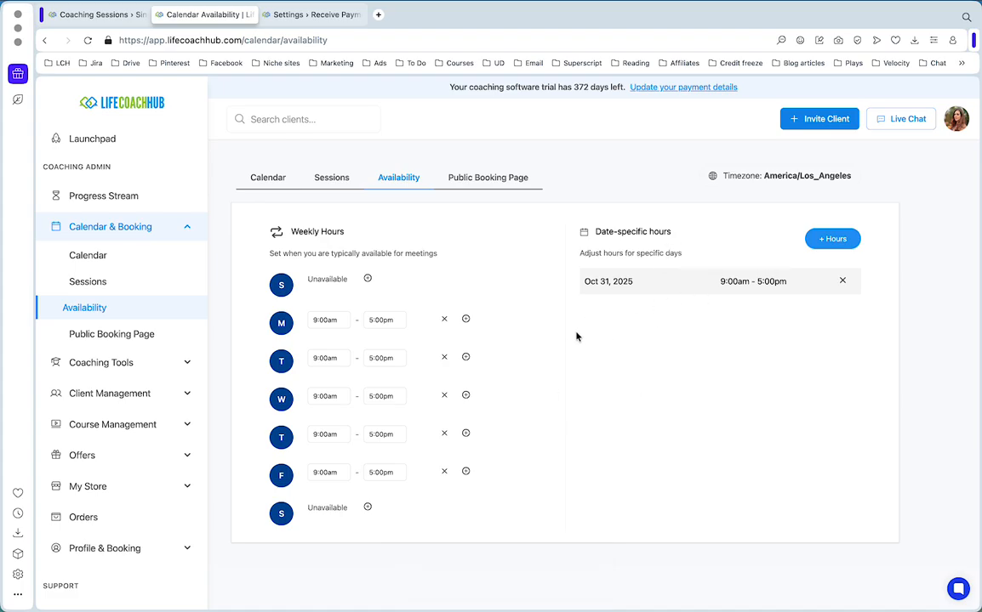
Return to the past sessions, check the sections of the Mar 01, 2025 session and expand the Feb 22, 2025 session.
{"action": "left_click", "coordinate": [333, 179]}
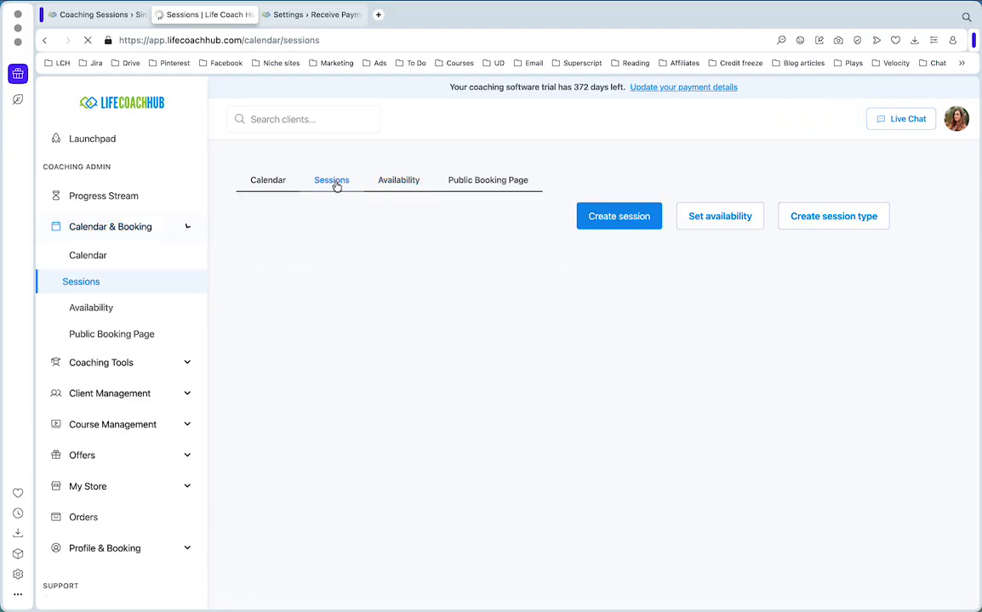
{"action": "left_click", "coordinate": [357, 276]}
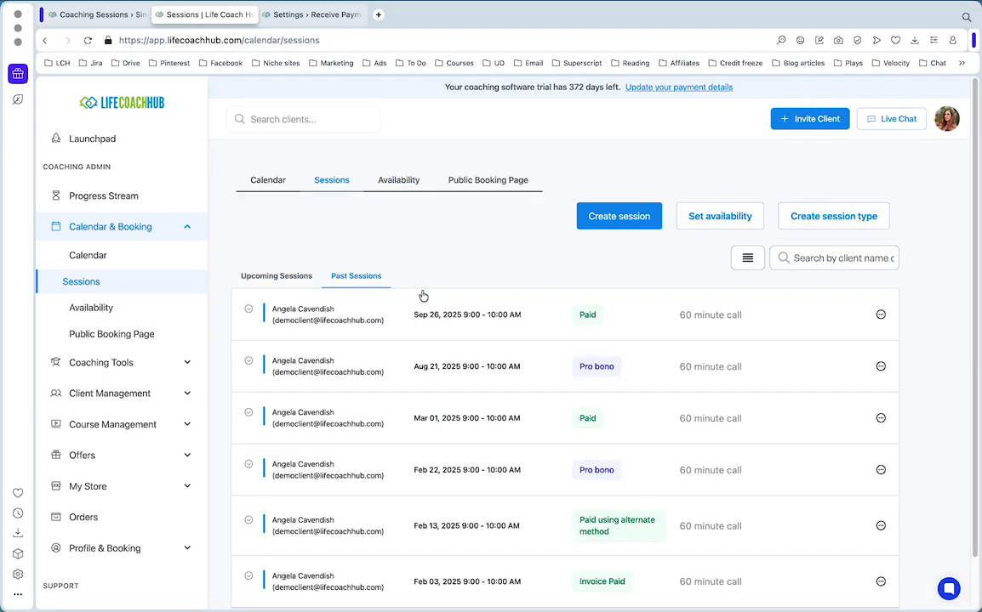
{"action": "scroll", "coordinate": [423, 296], "scroll_direction": "down", "scroll_amount": 2}
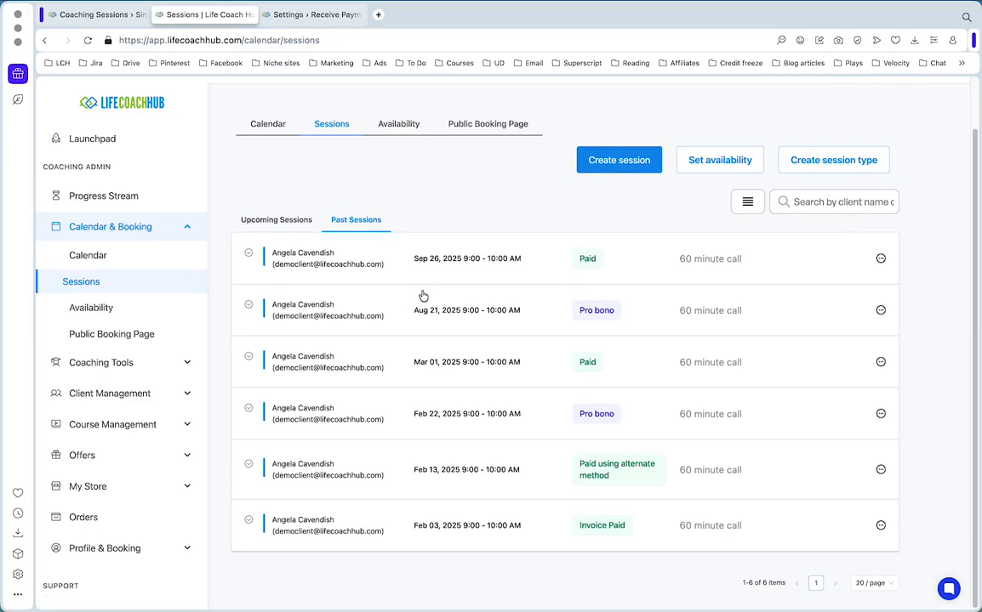
{"action": "left_click", "coordinate": [417, 374]}
{"action": "scroll", "coordinate": [417, 373], "scroll_direction": "down", "scroll_amount": 3}
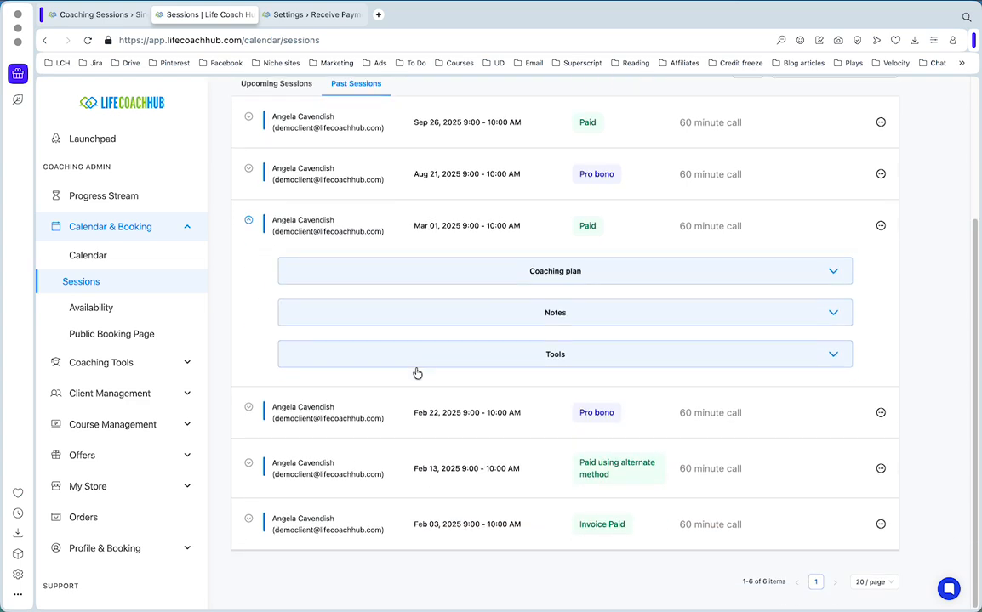
{"action": "left_click", "coordinate": [426, 225]}
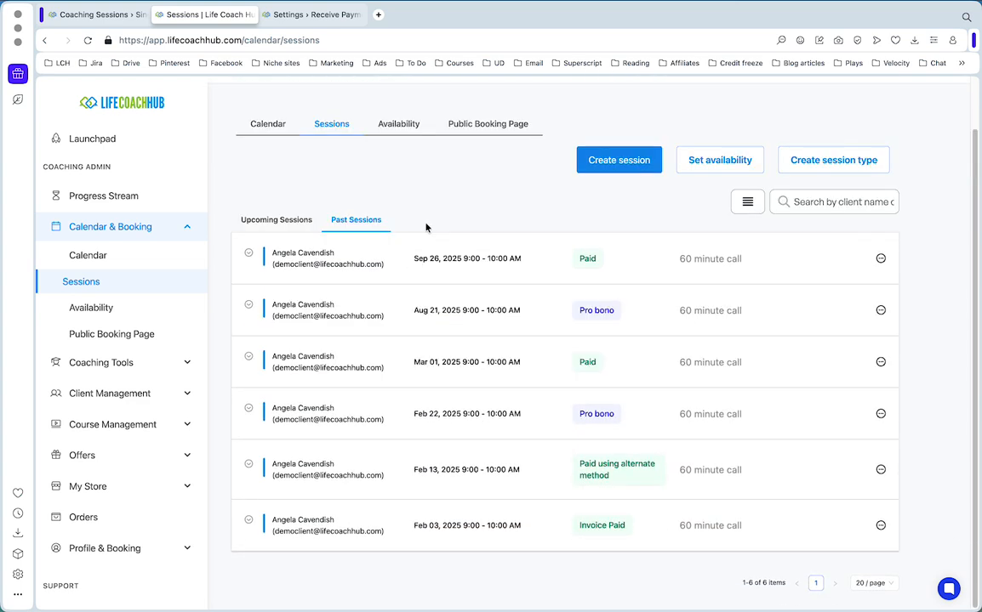
{"action": "left_click", "coordinate": [416, 408]}
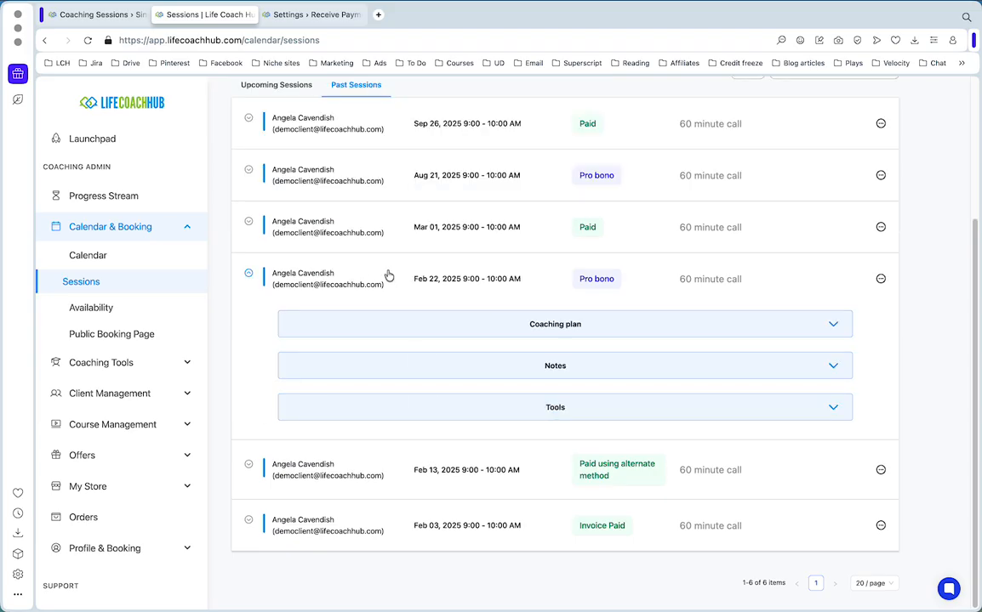
Examine the client's coaching plan answers and the coach's comment in the Feb 22, 2025 session, and collapse the plan.
{"action": "left_click", "coordinate": [470, 332]}
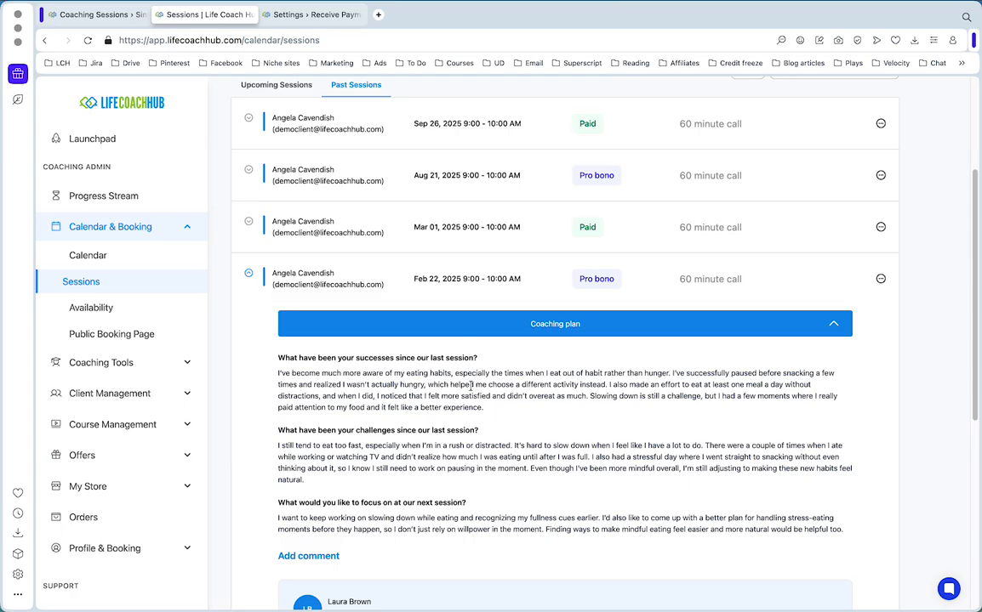
{"action": "scroll", "coordinate": [471, 394], "scroll_direction": "down", "scroll_amount": 2}
{"action": "scroll", "coordinate": [472, 394], "scroll_direction": "up", "scroll_amount": 2}
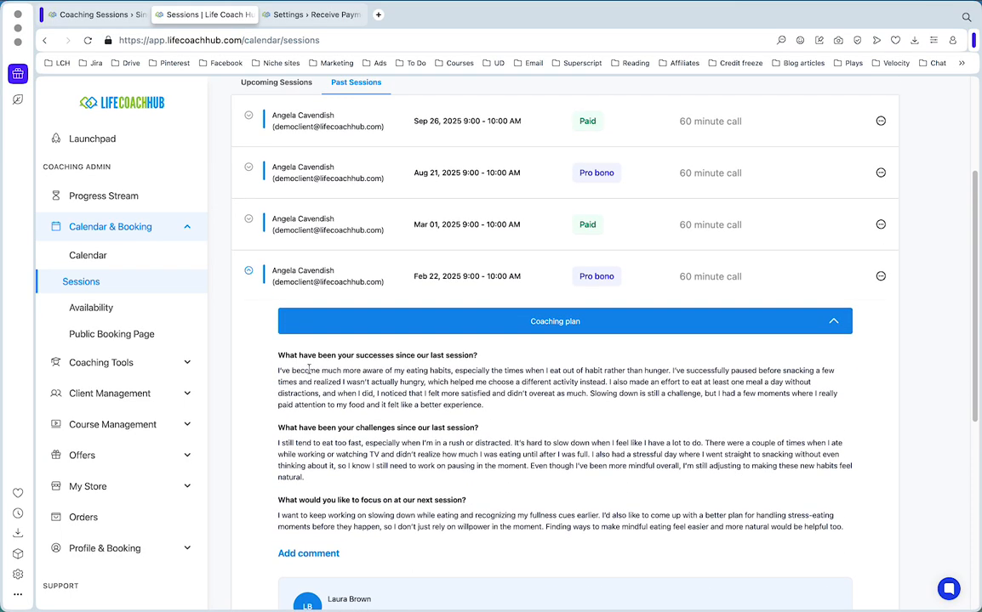
{"action": "left_click_drag", "start_coordinate": [283, 374], "coordinate": [445, 405]}
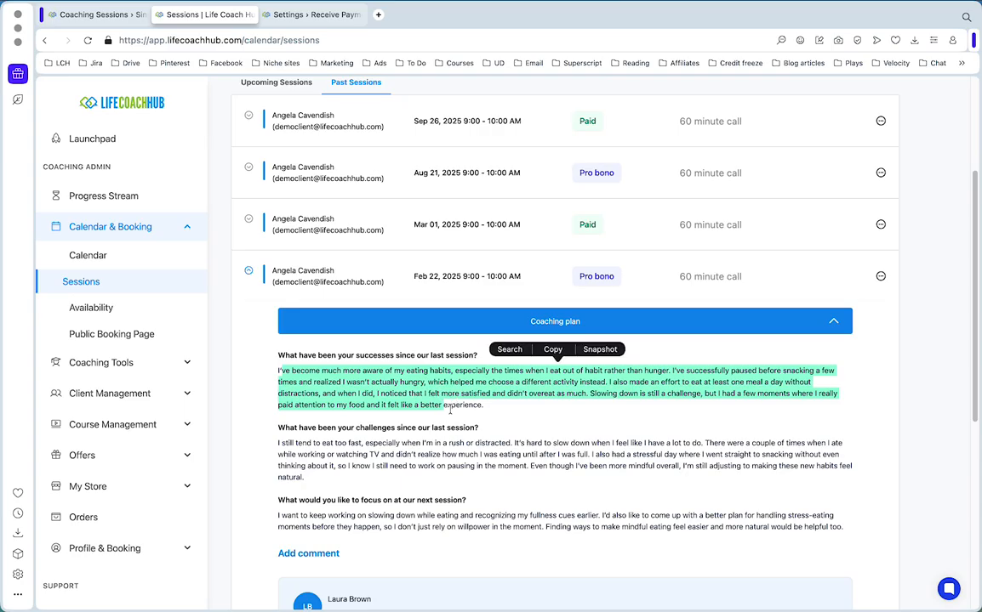
{"action": "left_click", "coordinate": [489, 414]}
{"action": "scroll", "coordinate": [413, 448], "scroll_direction": "down", "scroll_amount": 7}
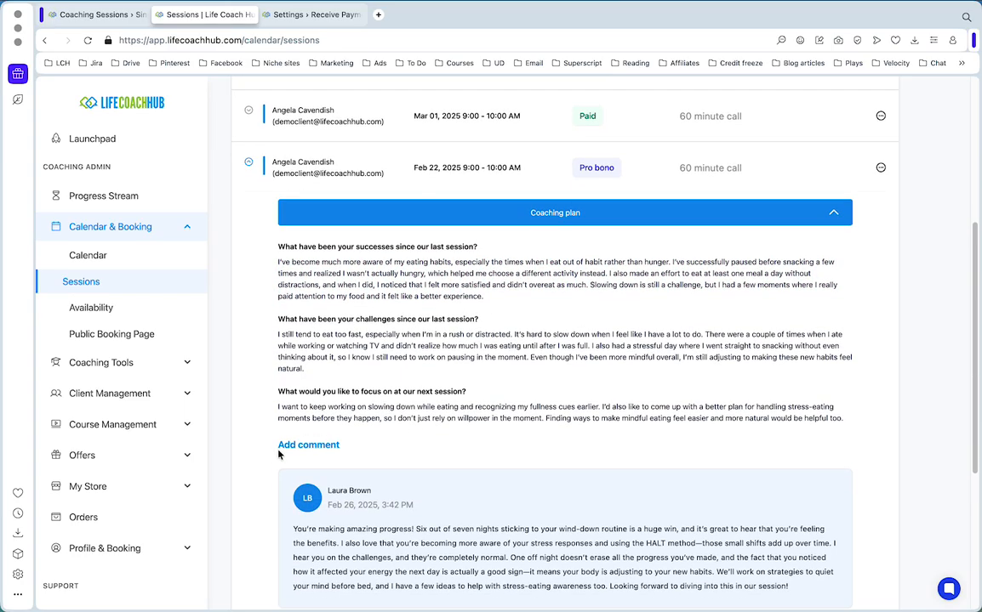
{"action": "scroll", "coordinate": [448, 329], "scroll_direction": "up", "scroll_amount": 6}
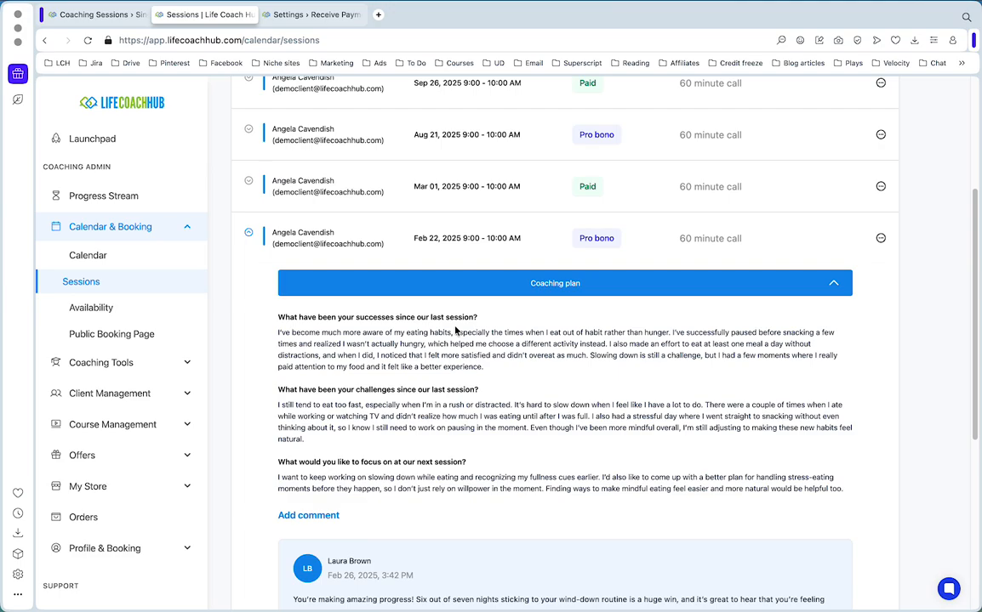
{"action": "scroll", "coordinate": [456, 330], "scroll_direction": "down", "scroll_amount": 2}
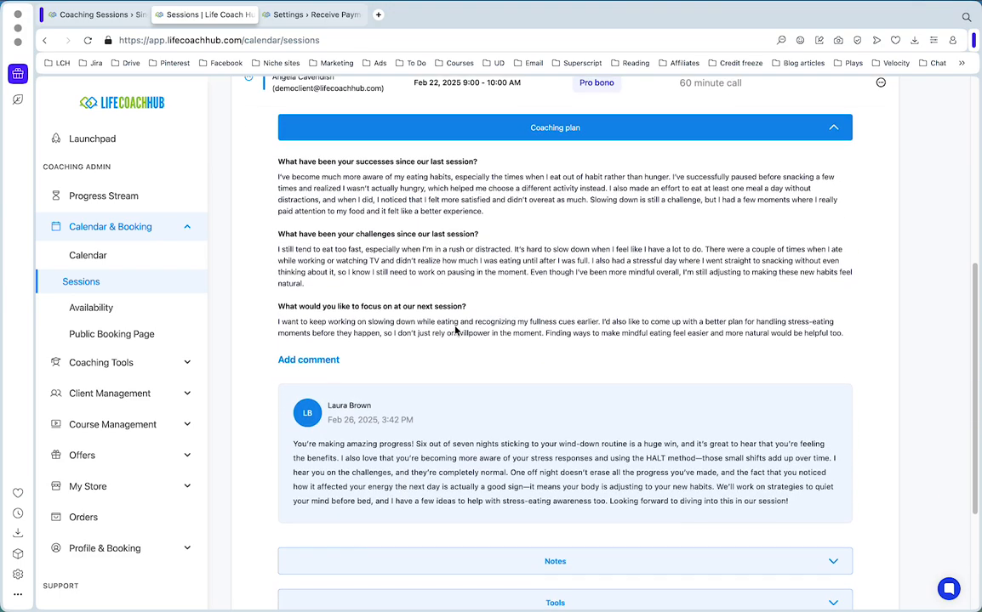
{"action": "left_click", "coordinate": [442, 209]}
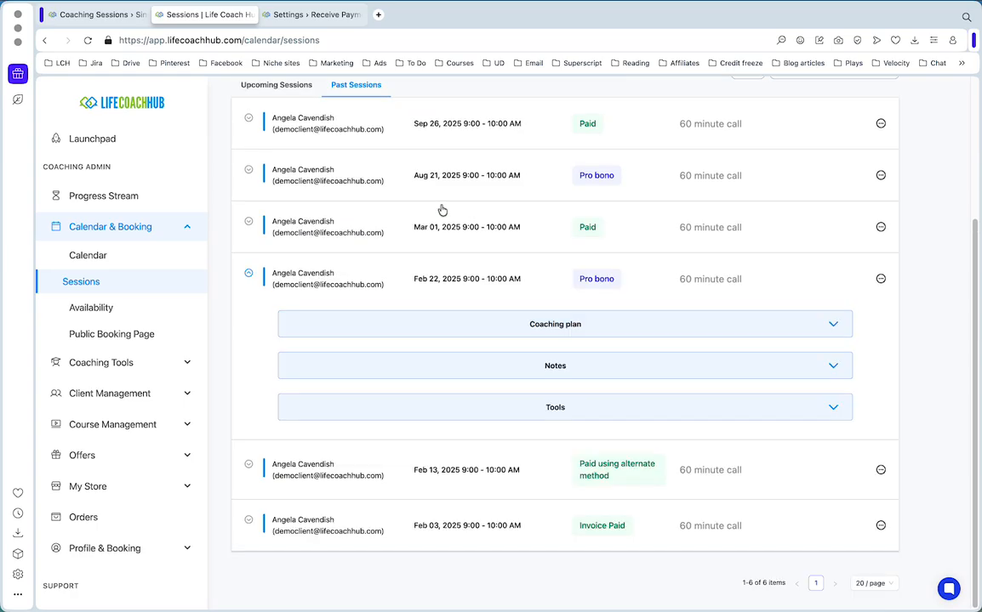
Open the Feb 22, 2025 session's notes and read the saved note shared with the client below the note editor.
{"action": "left_click", "coordinate": [437, 367]}
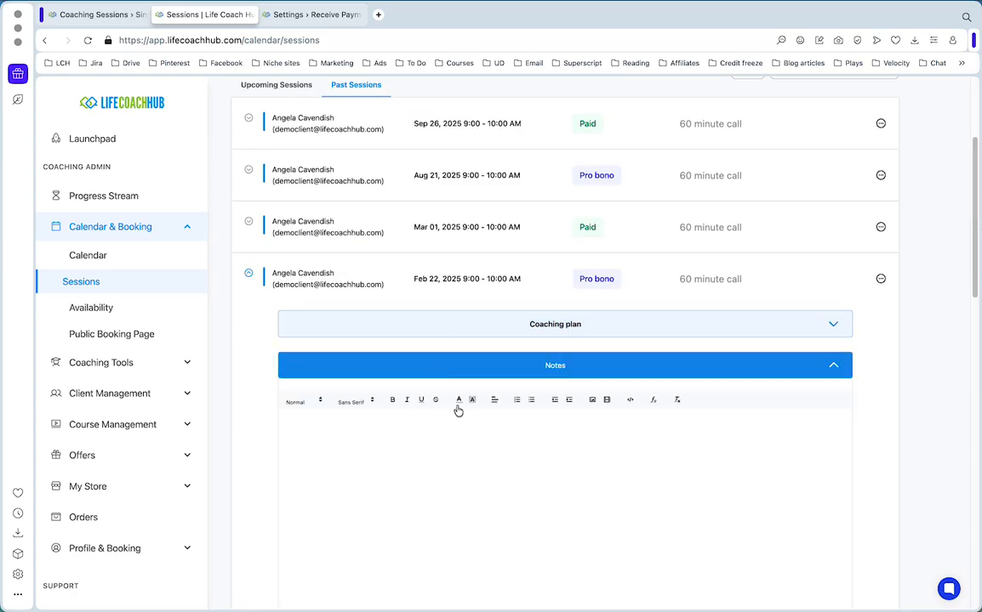
{"action": "scroll", "coordinate": [460, 425], "scroll_direction": "down", "scroll_amount": 3}
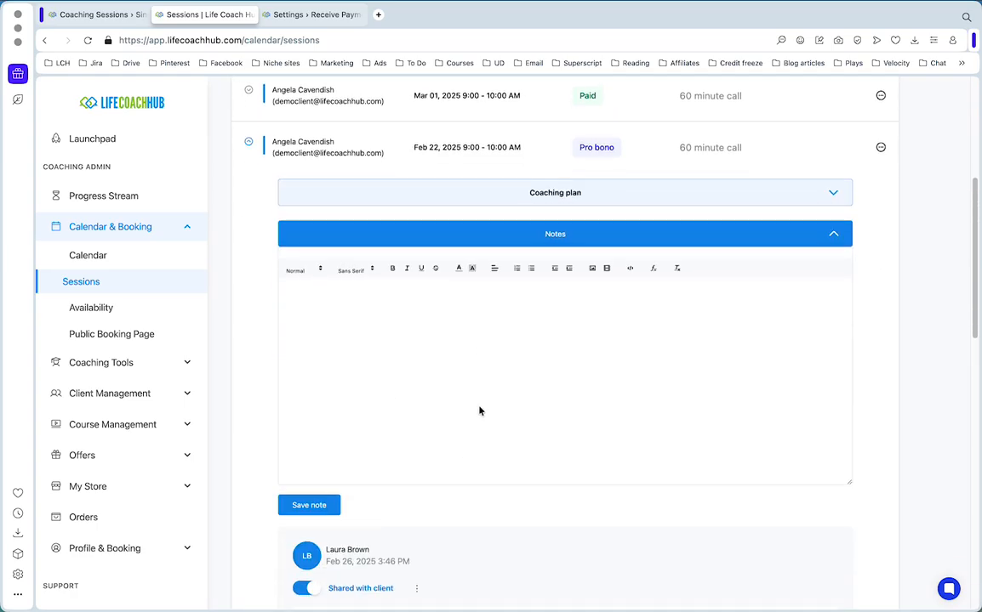
{"action": "scroll", "coordinate": [479, 407], "scroll_direction": "down", "scroll_amount": 2}
{"action": "scroll", "coordinate": [478, 408], "scroll_direction": "down", "scroll_amount": 3}
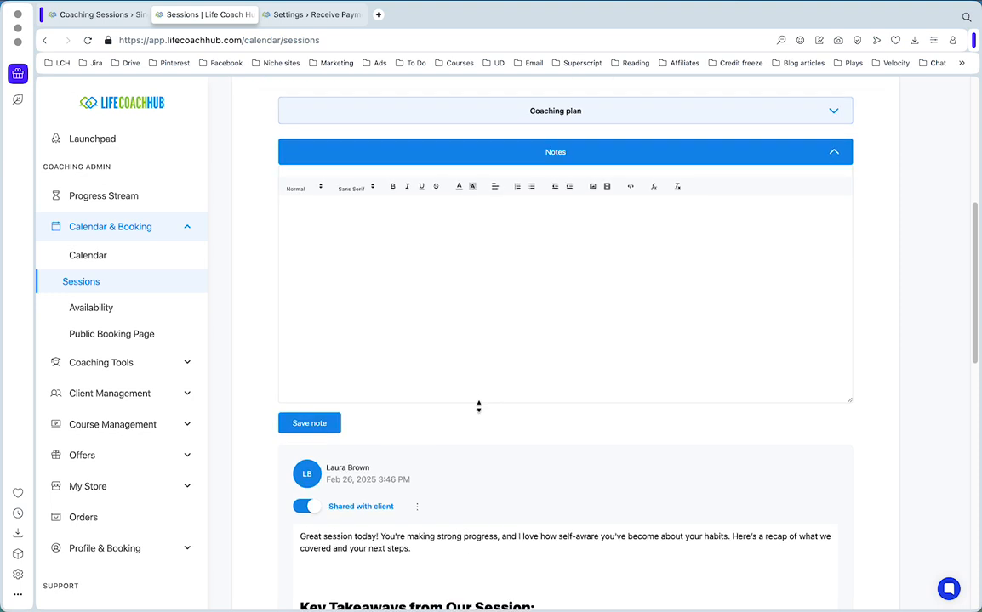
{"action": "scroll", "coordinate": [478, 411], "scroll_direction": "down", "scroll_amount": 5}
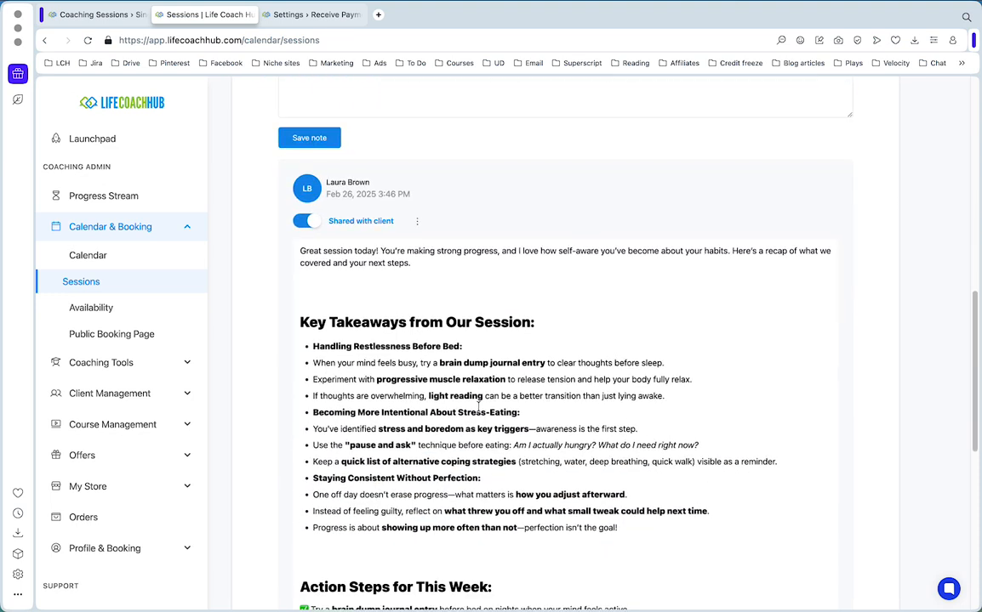
{"action": "scroll", "coordinate": [443, 386], "scroll_direction": "down", "scroll_amount": 11}
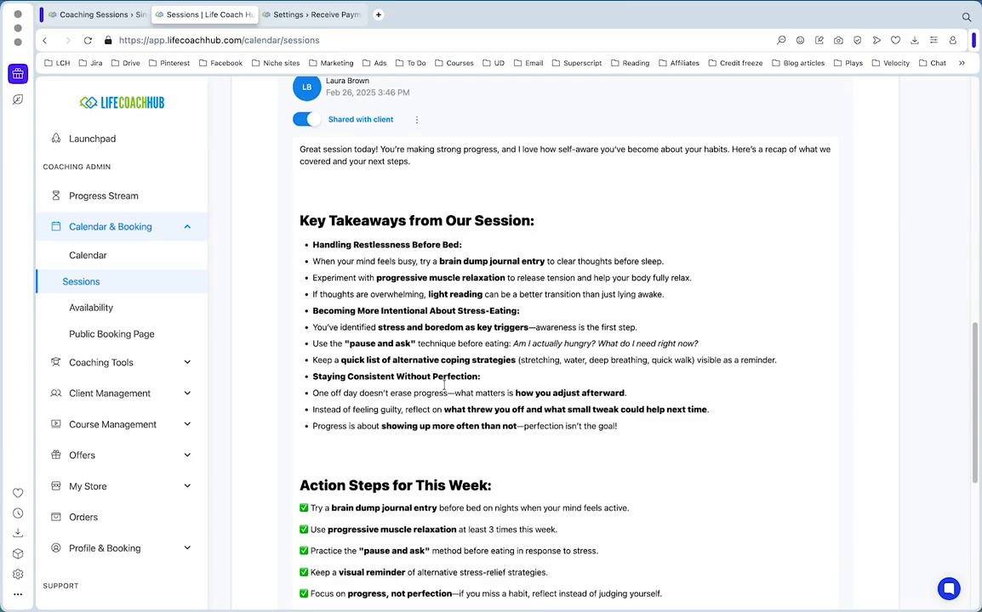
Check the sharing setting on the Feb 22, 2025 session's saved note, collapse the notes and expand the session's tools.
{"action": "scroll", "coordinate": [443, 386], "scroll_direction": "up", "scroll_amount": 15}
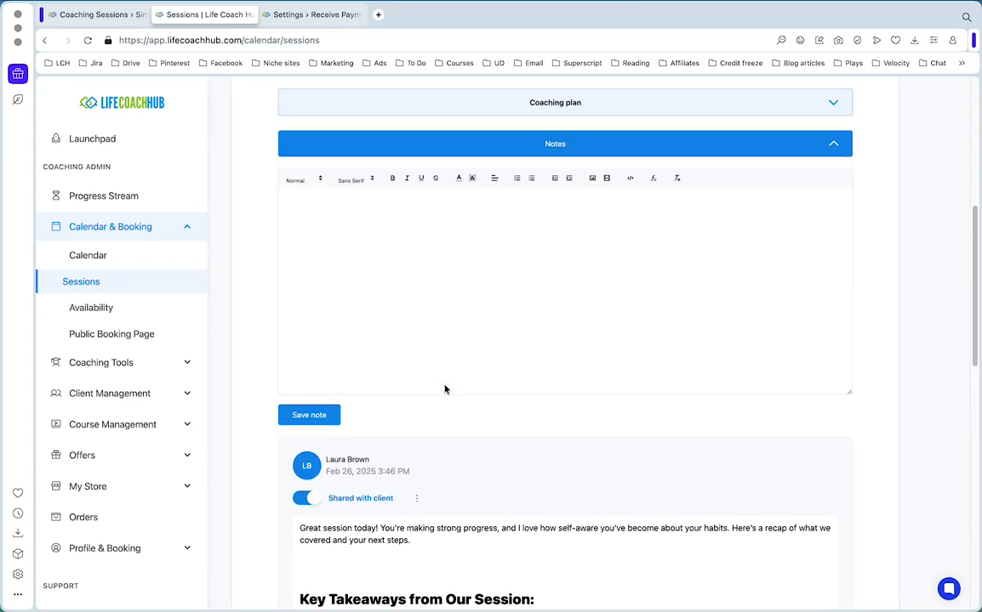
{"action": "scroll", "coordinate": [444, 389], "scroll_direction": "down", "scroll_amount": 8}
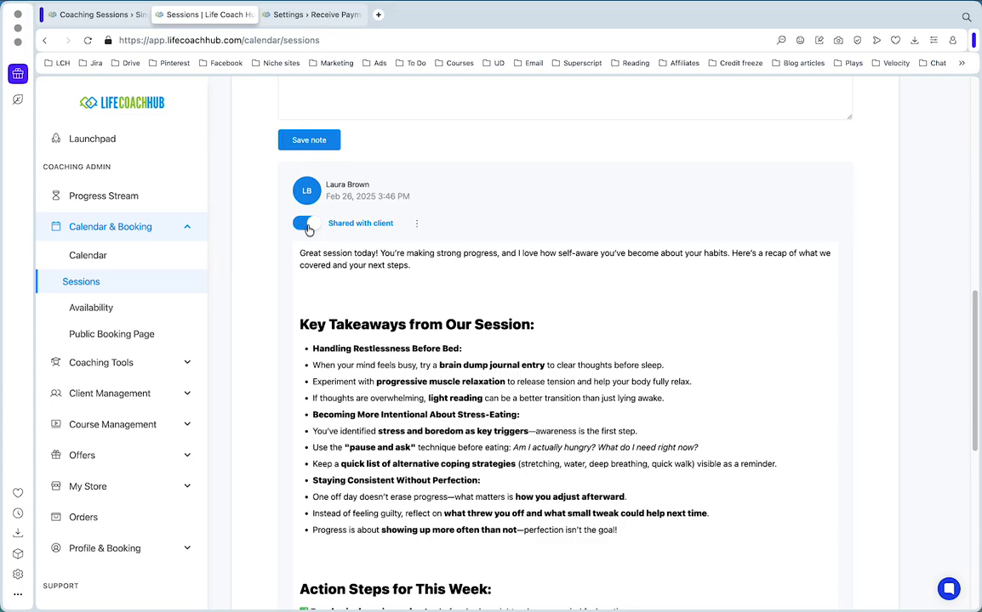
{"action": "scroll", "coordinate": [473, 366], "scroll_direction": "up", "scroll_amount": 8}
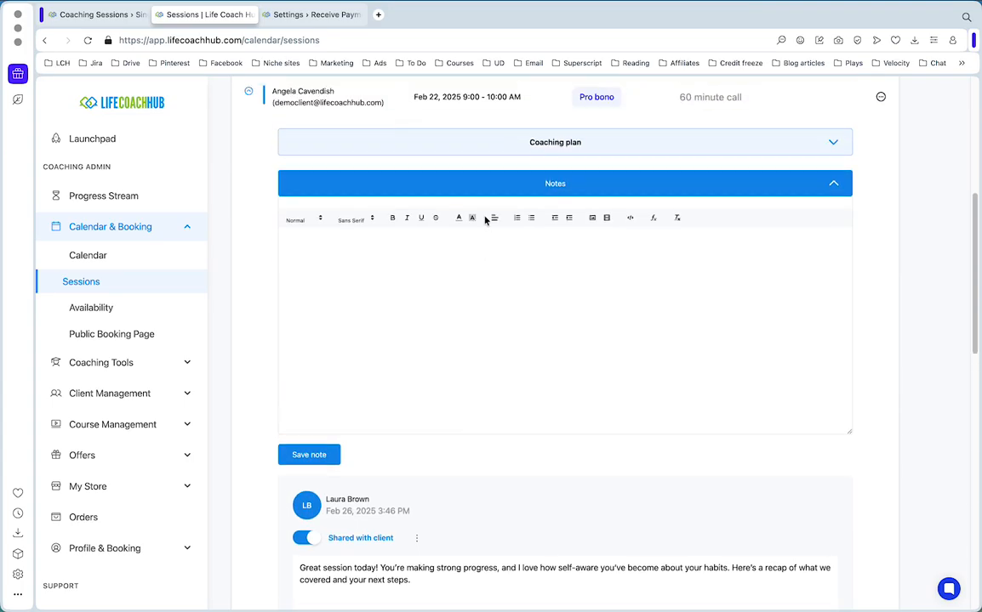
{"action": "left_click", "coordinate": [474, 196]}
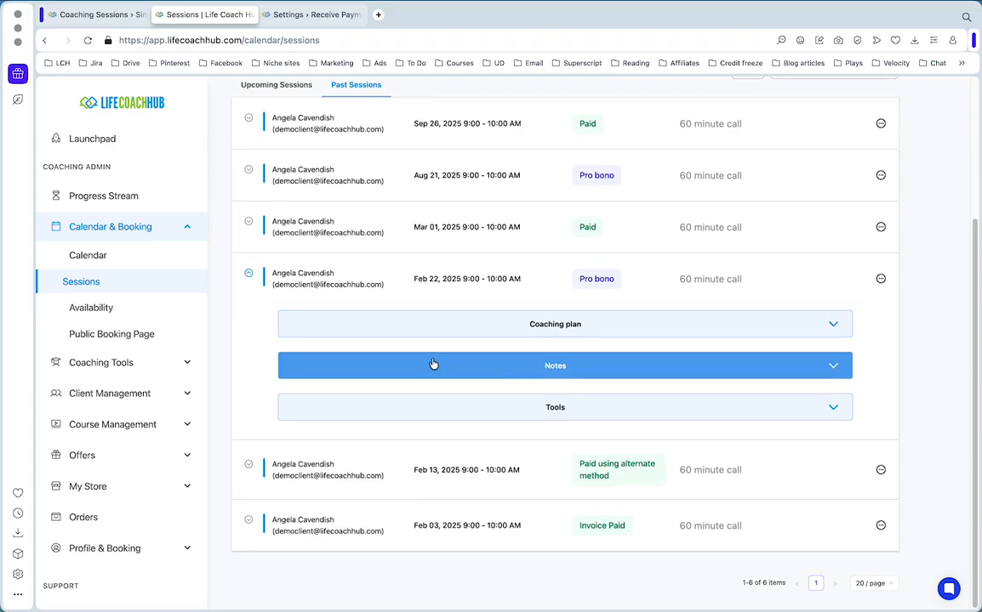
{"action": "left_click", "coordinate": [441, 410]}
{"action": "scroll", "coordinate": [475, 448], "scroll_direction": "down", "scroll_amount": 3}
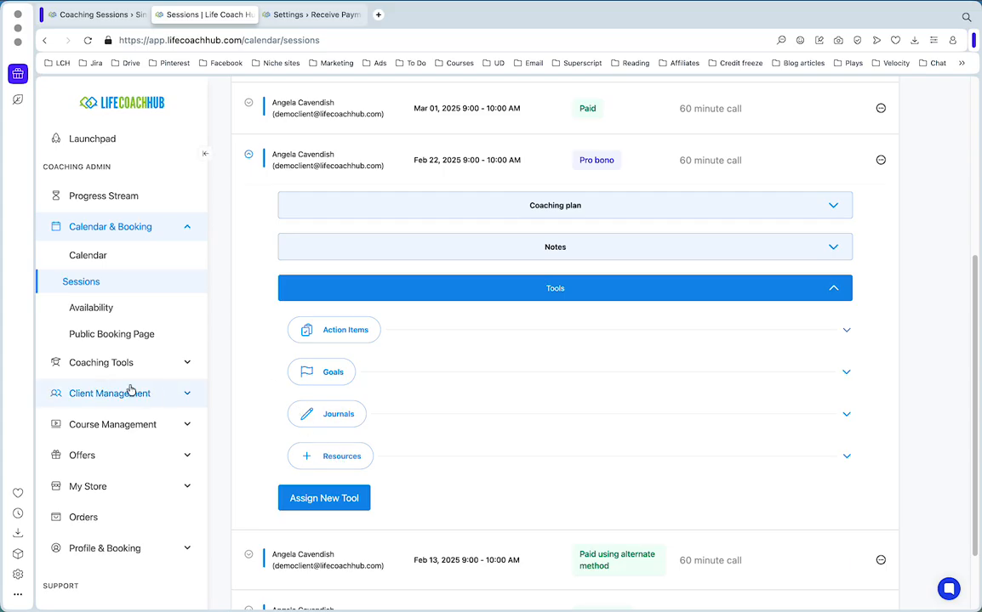
Start assigning a new tool to the Feb 22, 2025 session and review the existing action items and the form for creating one.
{"action": "left_click", "coordinate": [315, 500]}
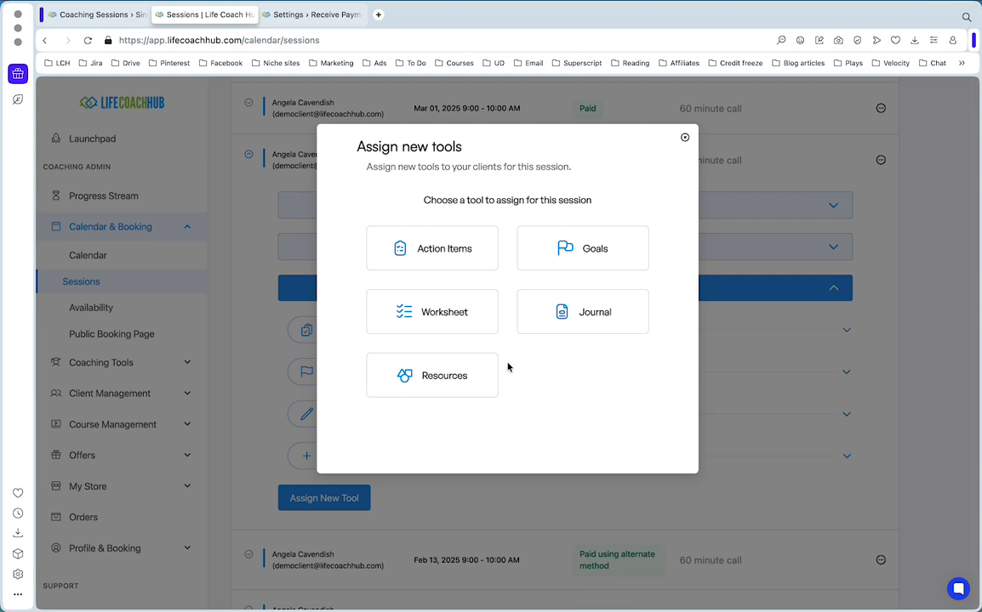
{"action": "left_click", "coordinate": [460, 252]}
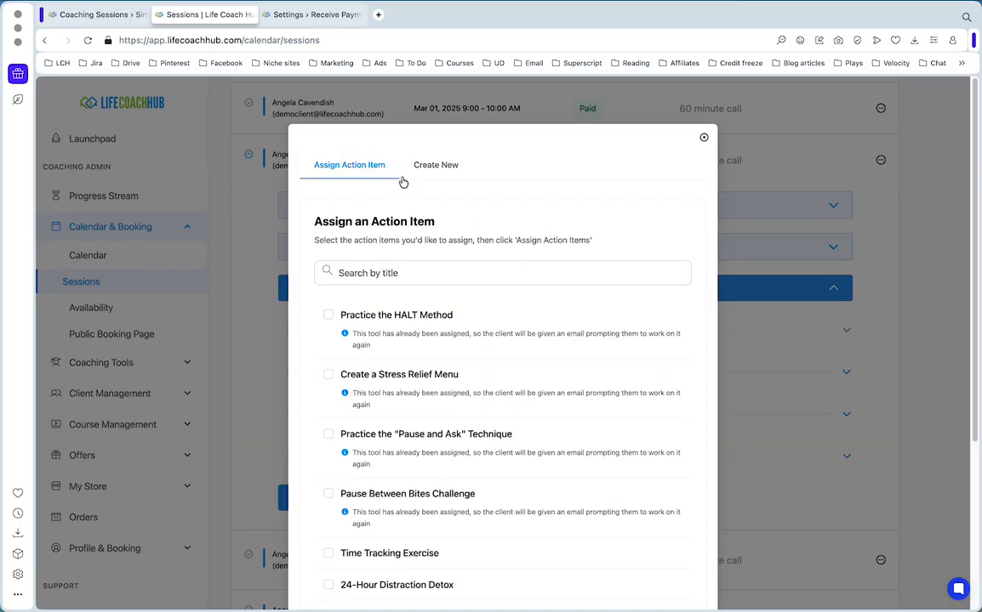
{"action": "left_click", "coordinate": [435, 165]}
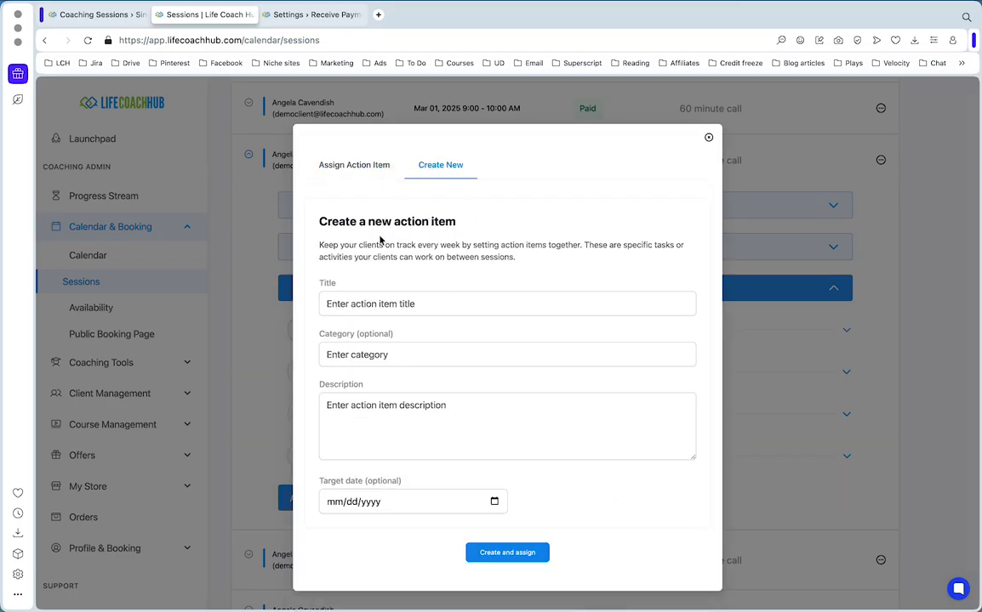
{"action": "left_click", "coordinate": [357, 166]}
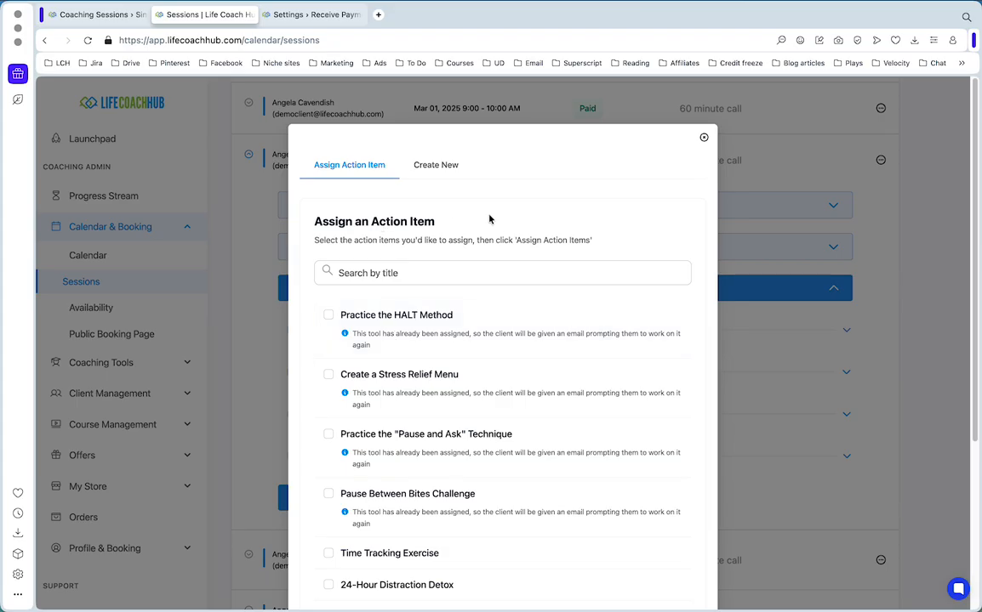
{"action": "left_click", "coordinate": [703, 137]}
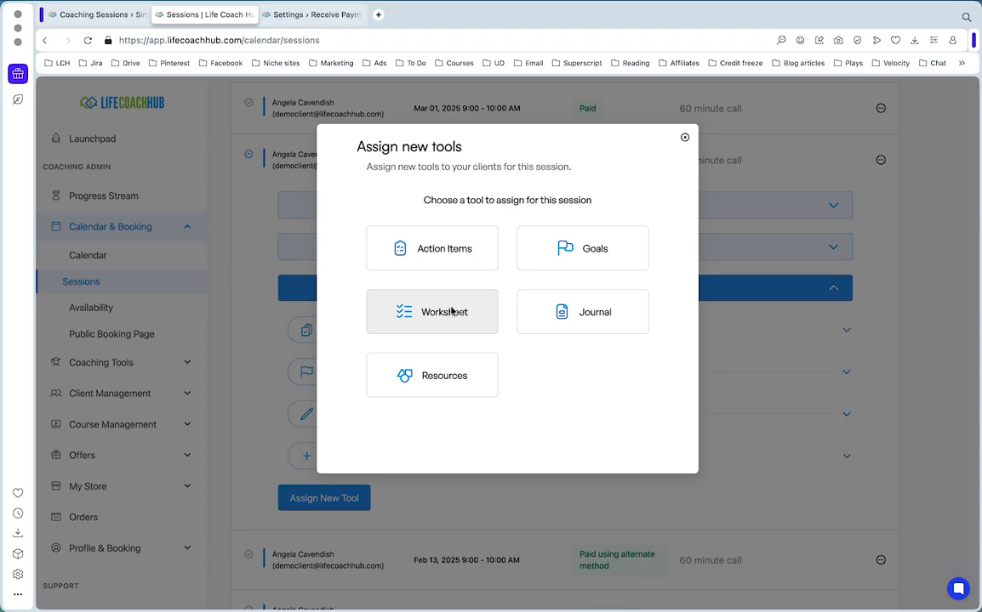
Look through the worksheets available to assign, and leave the tool assignment without choosing any.
{"action": "left_click", "coordinate": [451, 311]}
{"action": "scroll", "coordinate": [471, 320], "scroll_direction": "down", "scroll_amount": 3}
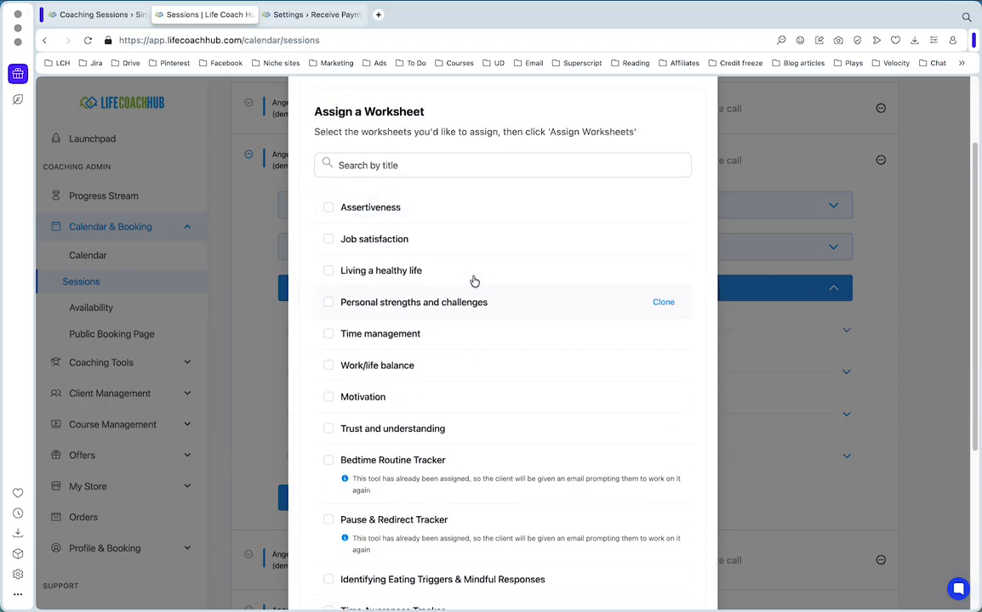
{"action": "scroll", "coordinate": [473, 280], "scroll_direction": "up", "scroll_amount": 3}
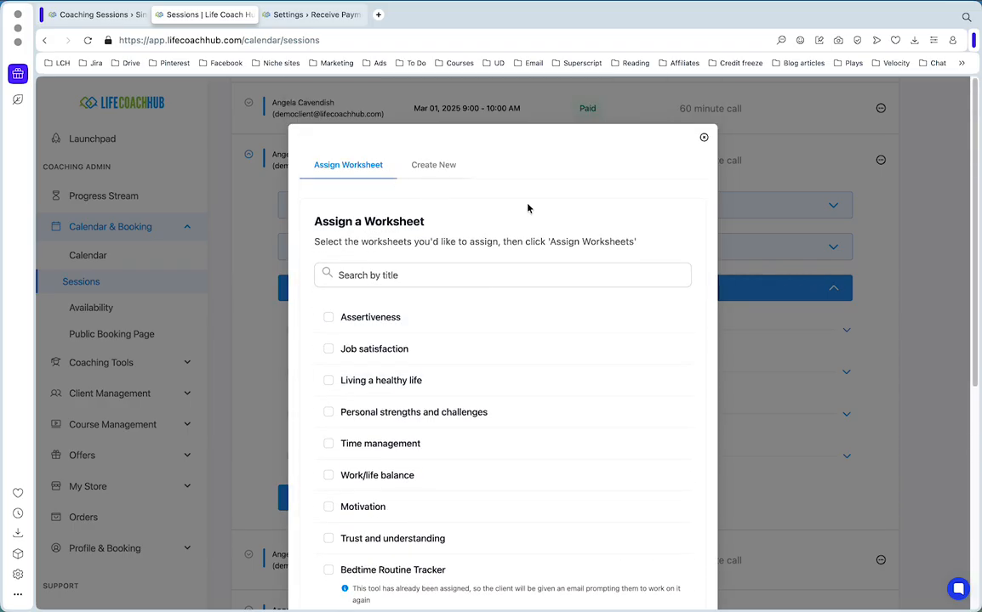
{"action": "left_click", "coordinate": [702, 138]}
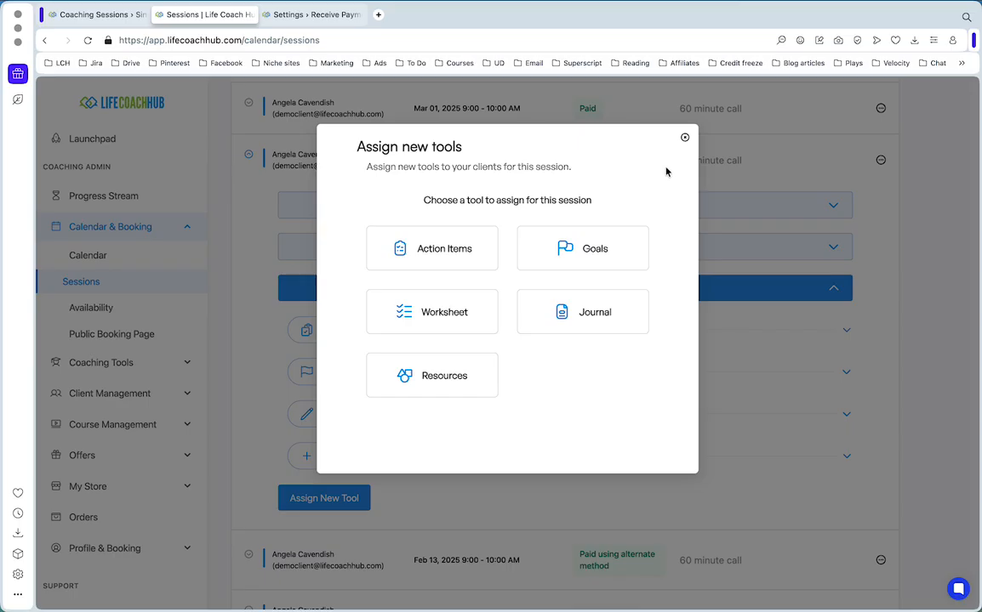
{"action": "left_click", "coordinate": [685, 137]}
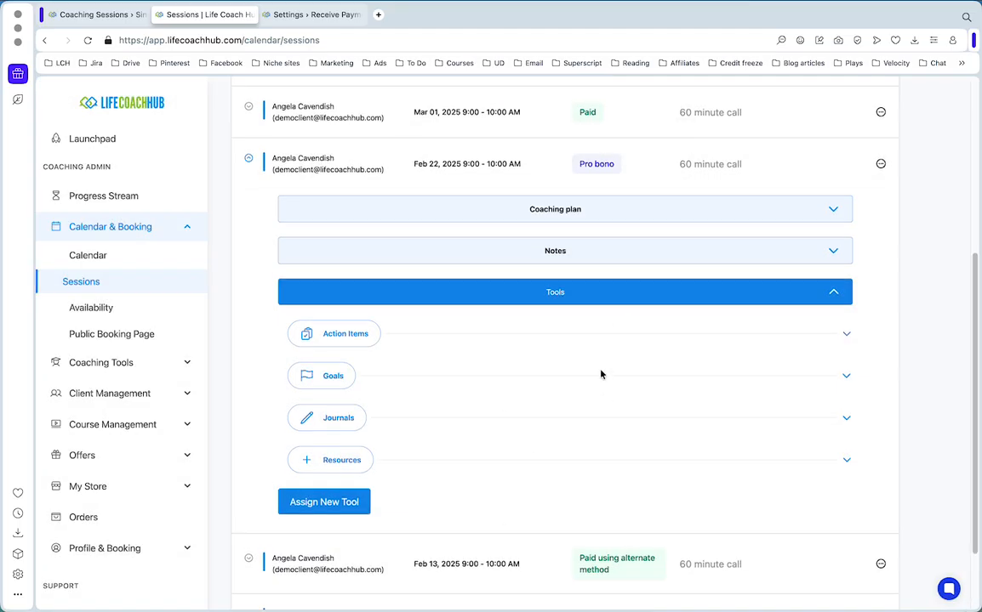
Read the action item assigned in the Feb 22, 2025 session, and collapse the tools and the session.
{"action": "scroll", "coordinate": [599, 344], "scroll_direction": "up", "scroll_amount": 1}
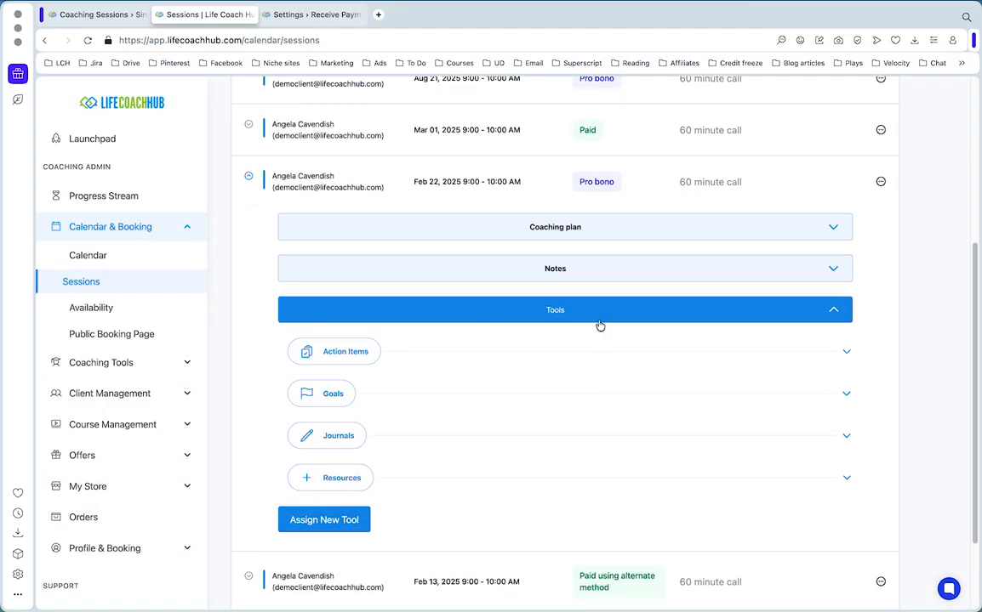
{"action": "left_click", "coordinate": [811, 350]}
{"action": "scroll", "coordinate": [605, 335], "scroll_direction": "down", "scroll_amount": 3}
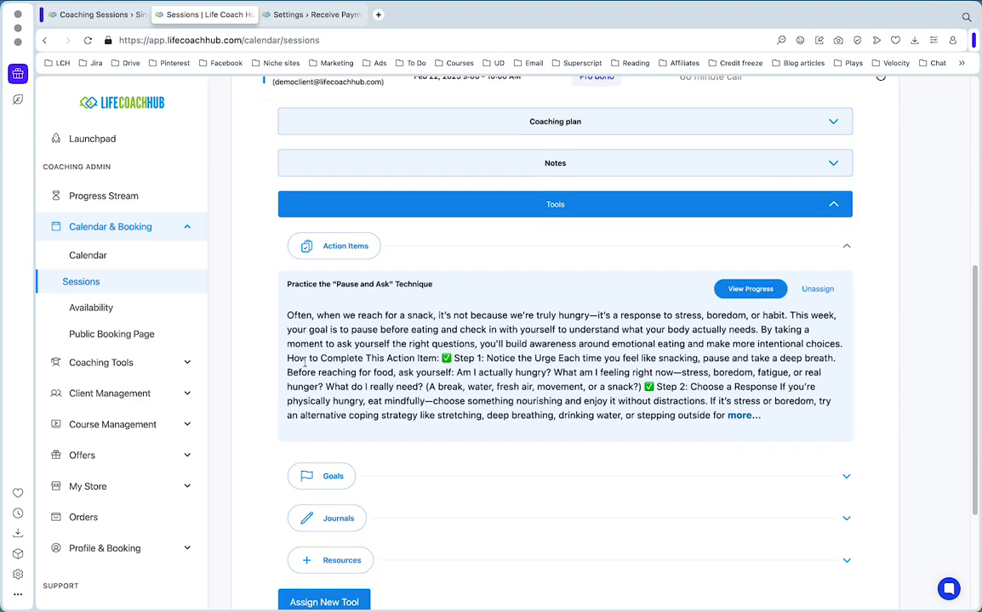
{"action": "left_click_drag", "start_coordinate": [314, 324], "coordinate": [460, 401]}
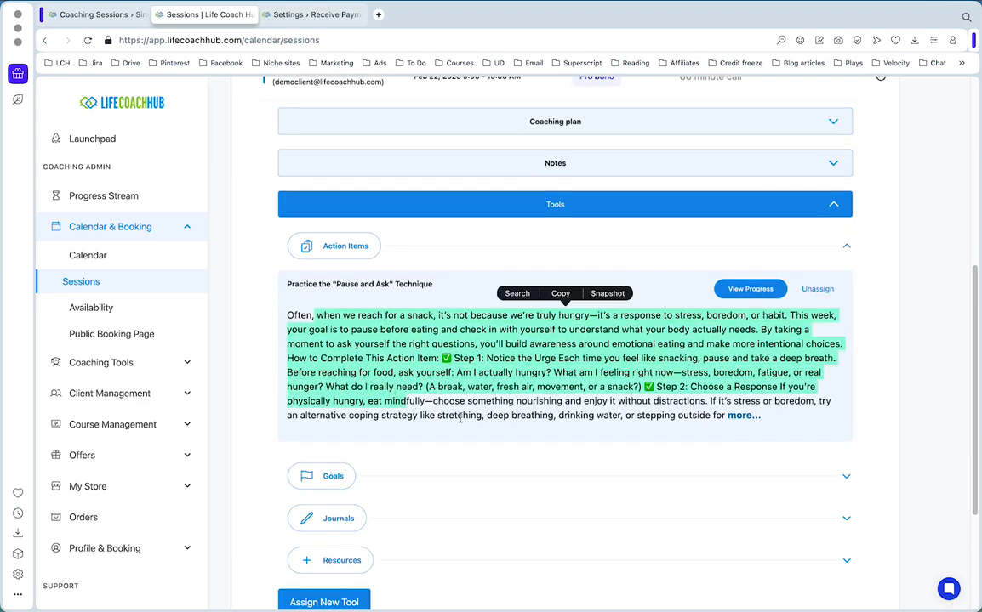
{"action": "left_click", "coordinate": [492, 372]}
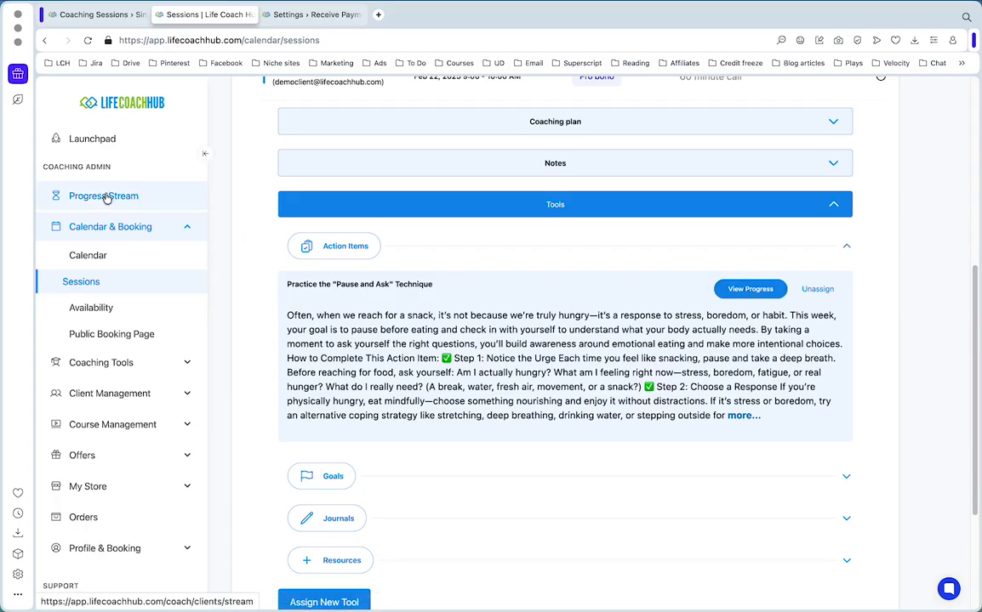
{"action": "left_click", "coordinate": [587, 213]}
{"action": "scroll", "coordinate": [587, 213], "scroll_direction": "up", "scroll_amount": 1}
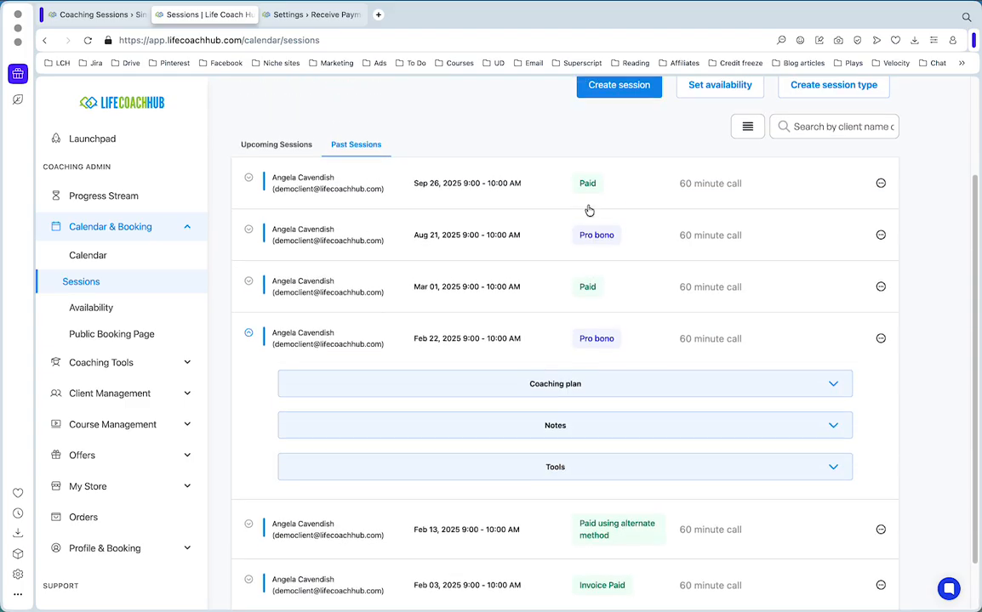
{"action": "left_click", "coordinate": [537, 339]}
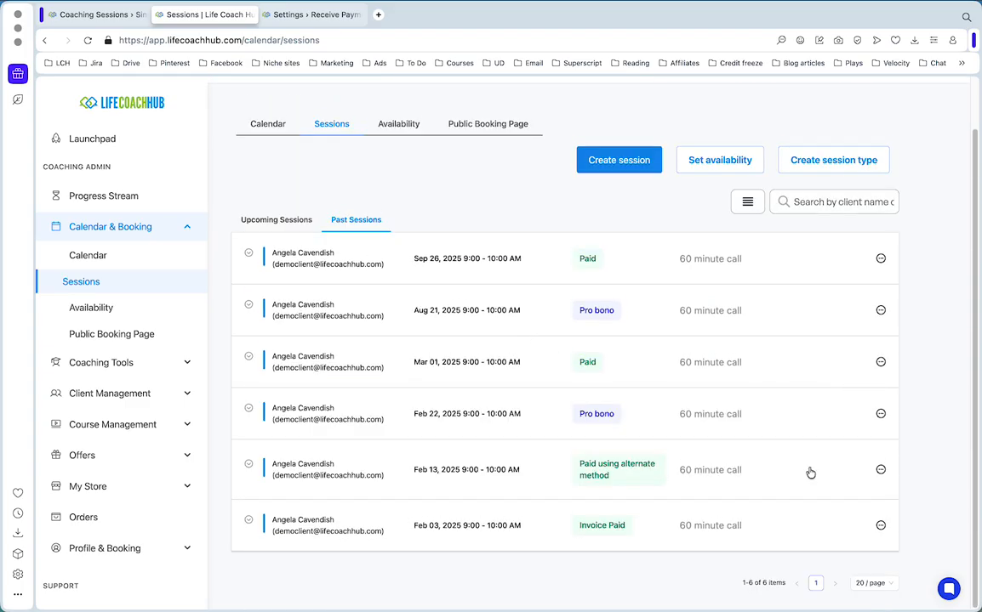
Review the date, time and call options for rescheduling the Mar 01, 2025 session, and close the form without changes.
{"action": "scroll", "coordinate": [819, 485], "scroll_direction": "up", "scroll_amount": 1}
{"action": "scroll", "coordinate": [818, 485], "scroll_direction": "down", "scroll_amount": 1}
{"action": "left_click", "coordinate": [880, 364]}
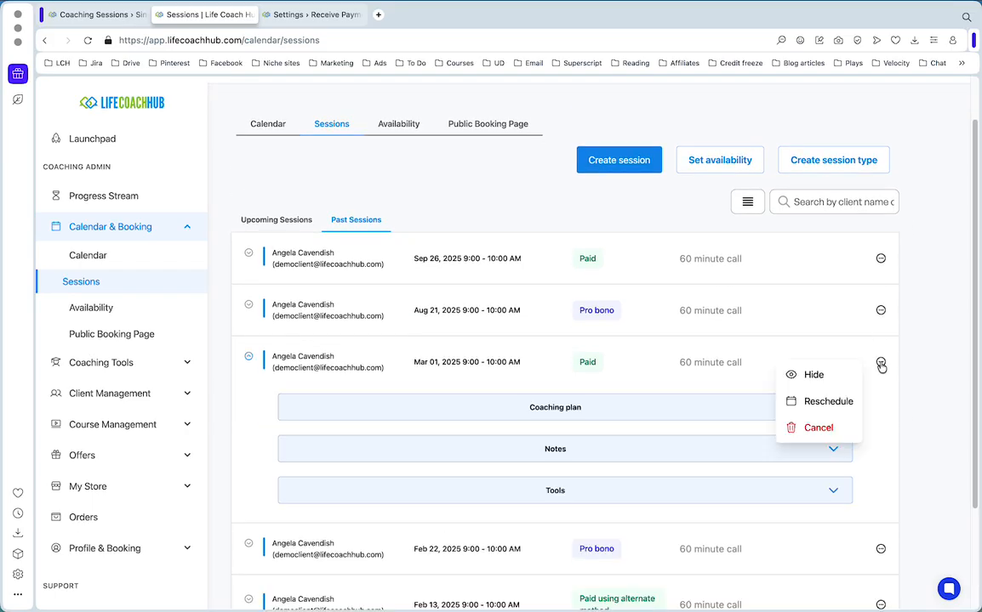
{"action": "left_click", "coordinate": [819, 411]}
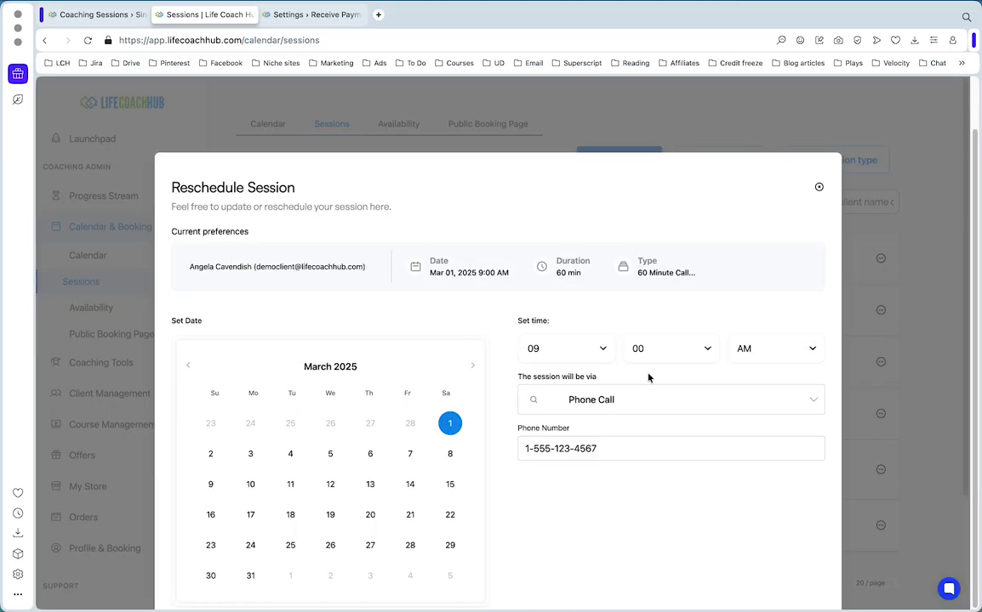
{"action": "scroll", "coordinate": [646, 377], "scroll_direction": "down", "scroll_amount": 3}
{"action": "scroll", "coordinate": [647, 377], "scroll_direction": "up", "scroll_amount": 3}
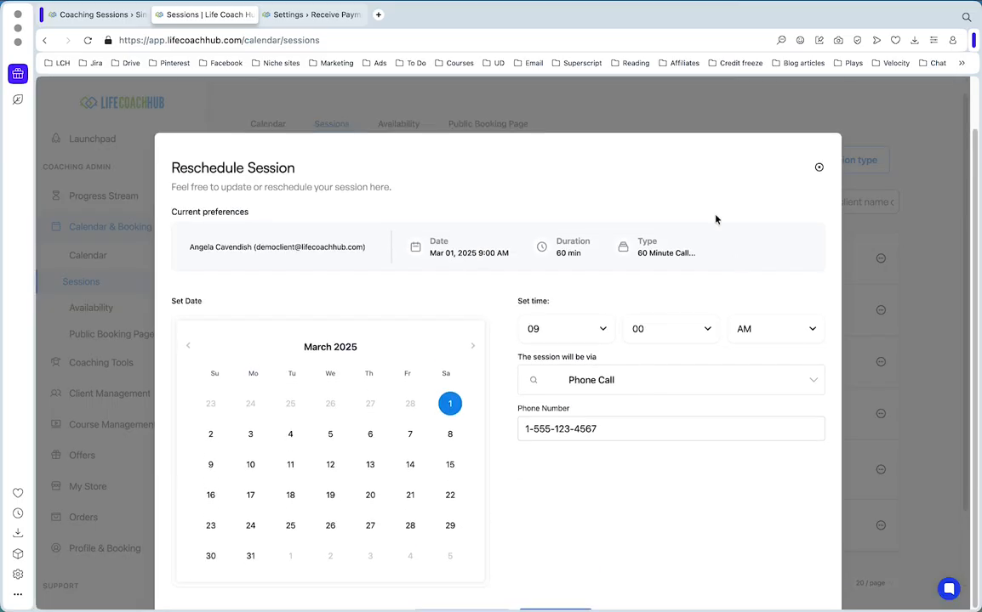
{"action": "scroll", "coordinate": [715, 220], "scroll_direction": "down", "scroll_amount": 3}
{"action": "scroll", "coordinate": [728, 217], "scroll_direction": "up", "scroll_amount": 2}
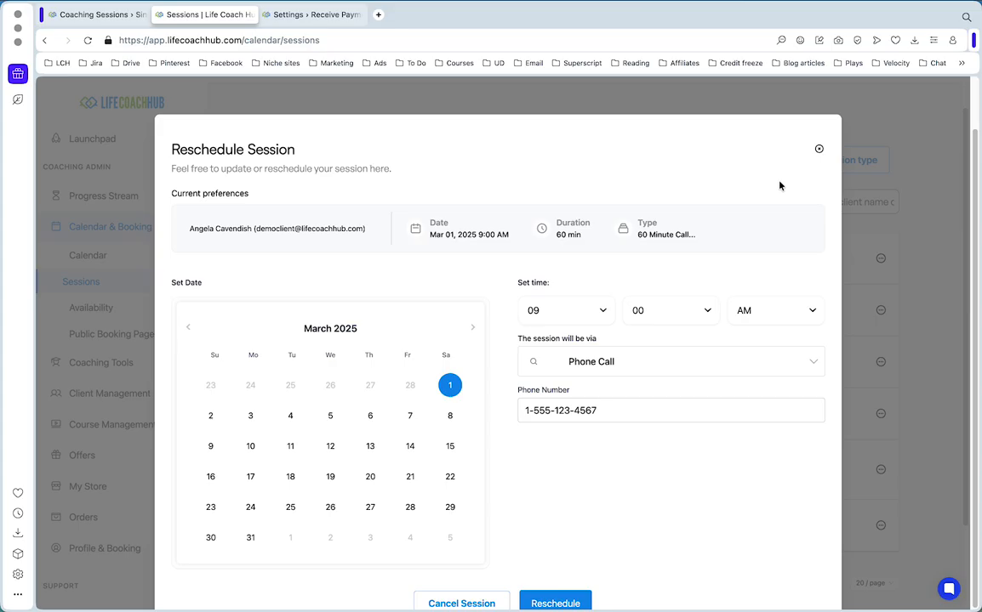
{"action": "left_click", "coordinate": [818, 151]}
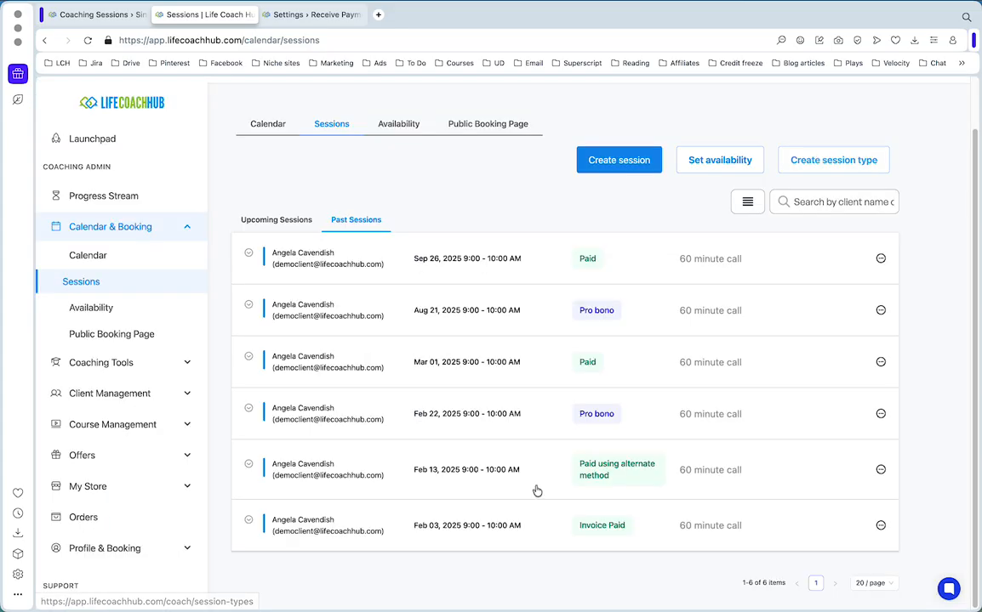
Expand the action items in the Mar 01, 2025 session's tools and view the progress of the Pause Between Bites Challenge.
{"action": "left_click", "coordinate": [689, 370]}
{"action": "scroll", "coordinate": [508, 446], "scroll_direction": "down", "scroll_amount": 3}
{"action": "left_click", "coordinate": [485, 358]}
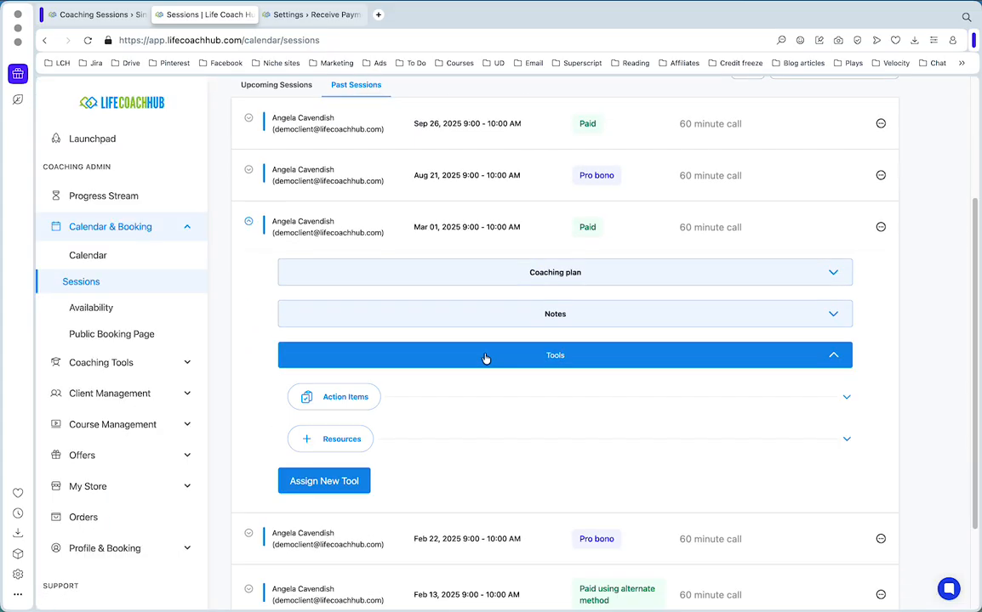
{"action": "scroll", "coordinate": [443, 340], "scroll_direction": "down", "scroll_amount": 1}
{"action": "left_click", "coordinate": [363, 342]}
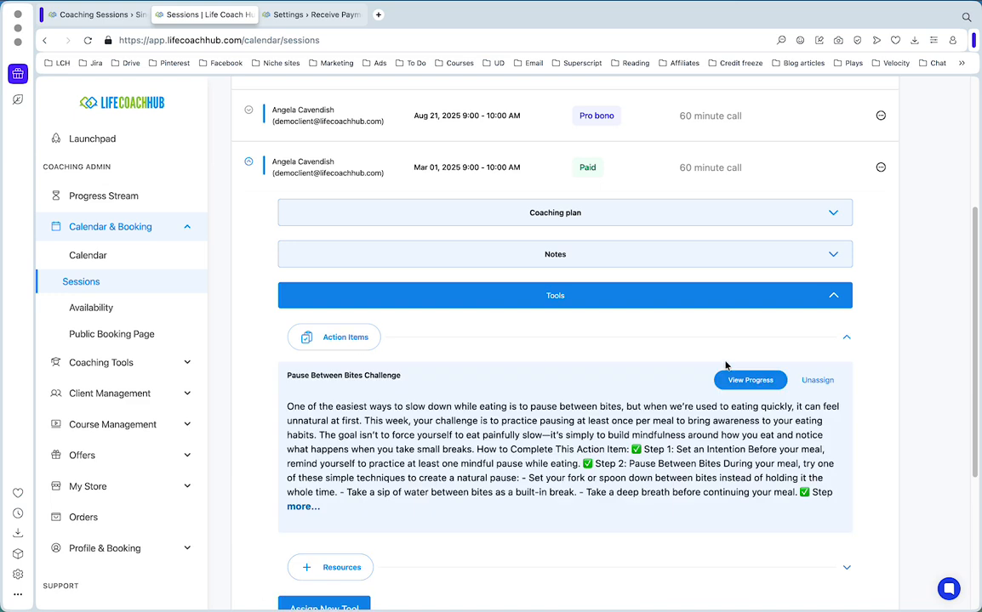
{"action": "left_click", "coordinate": [747, 381]}
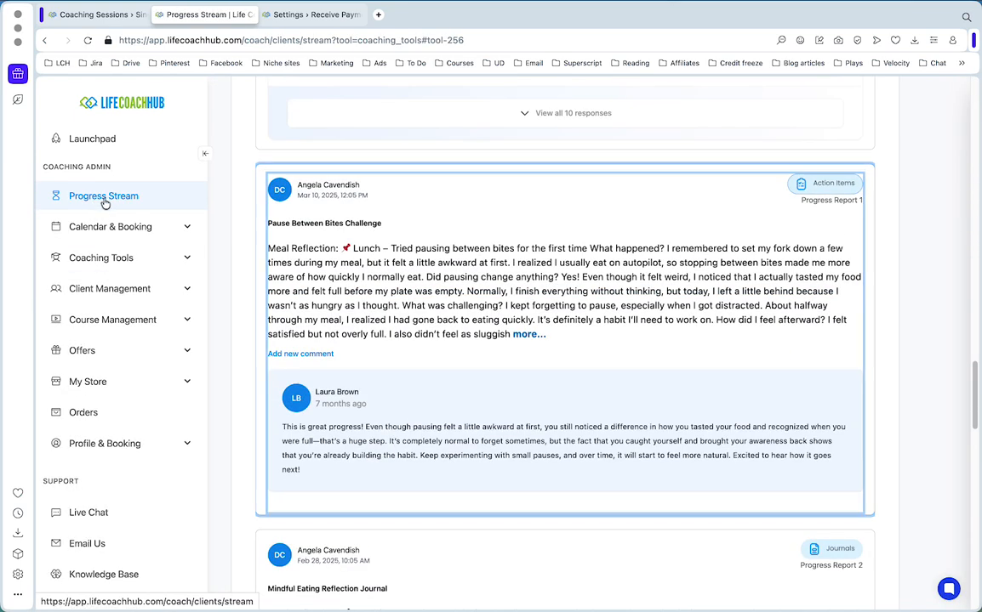
Look through the client's coaching tool progress reports and the coach's comments in the Progress Stream.
{"action": "scroll", "coordinate": [511, 274], "scroll_direction": "up", "scroll_amount": 20}
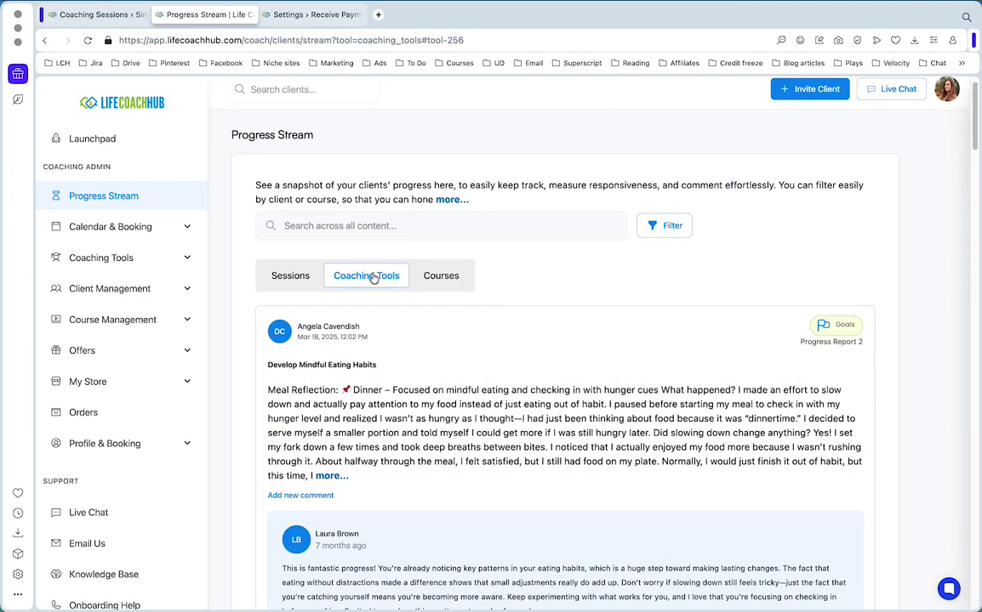
{"action": "scroll", "coordinate": [419, 326], "scroll_direction": "down", "scroll_amount": 6}
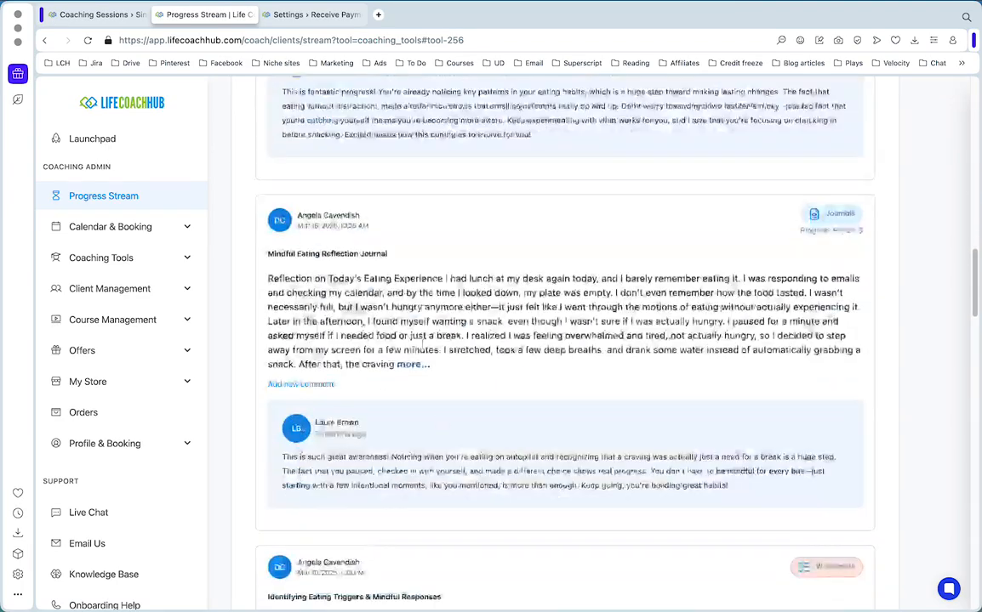
{"action": "scroll", "coordinate": [451, 341], "scroll_direction": "down", "scroll_amount": 10}
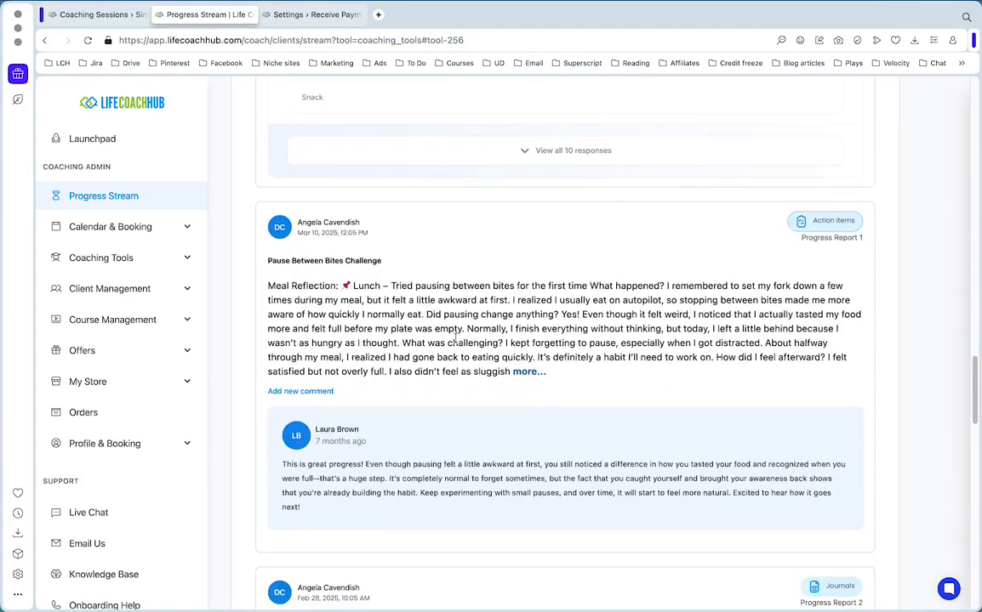
{"action": "scroll", "coordinate": [356, 316], "scroll_direction": "down", "scroll_amount": 2}
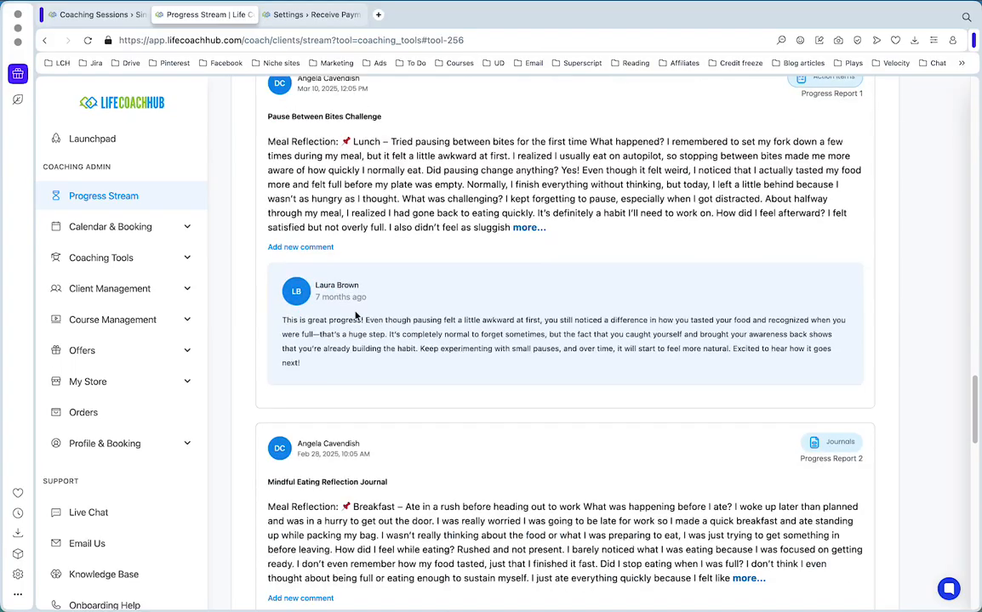
{"action": "scroll", "coordinate": [426, 300], "scroll_direction": "up", "scroll_amount": 15}
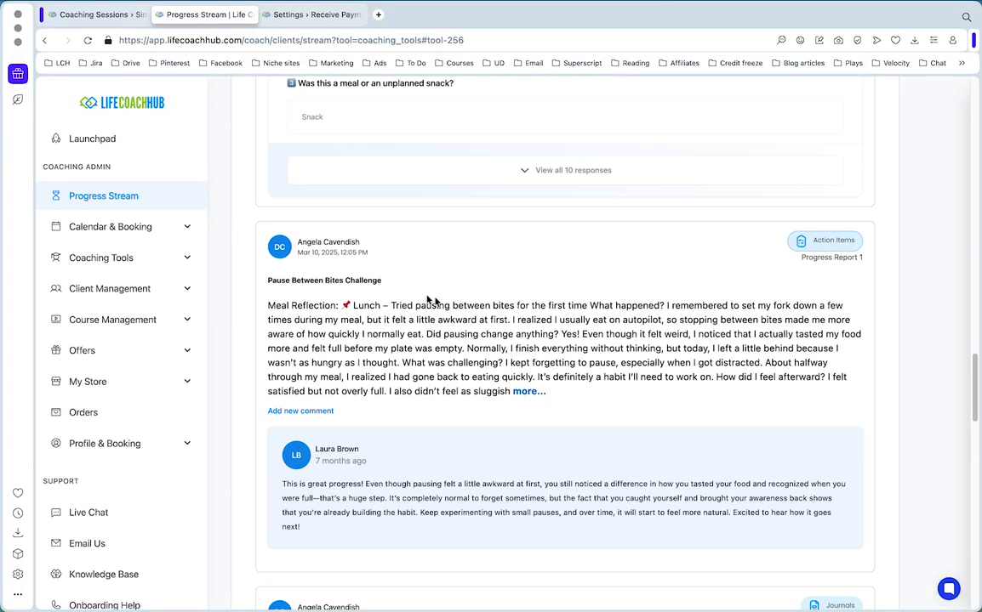
{"action": "scroll", "coordinate": [503, 332], "scroll_direction": "up", "scroll_amount": 2}
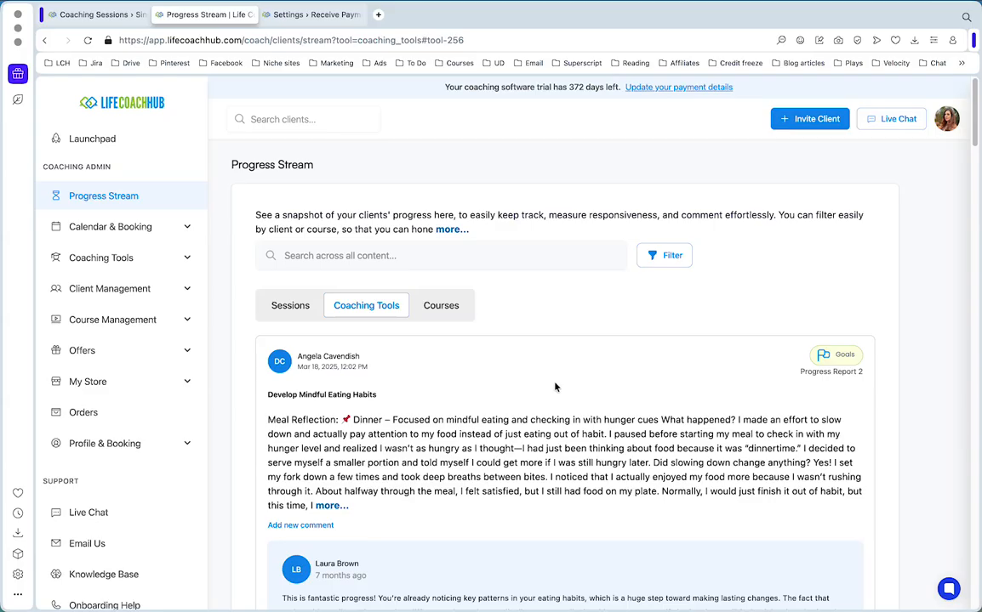
{"action": "scroll", "coordinate": [510, 357], "scroll_direction": "down", "scroll_amount": 2}
{"action": "scroll", "coordinate": [554, 382], "scroll_direction": "down", "scroll_amount": 1}
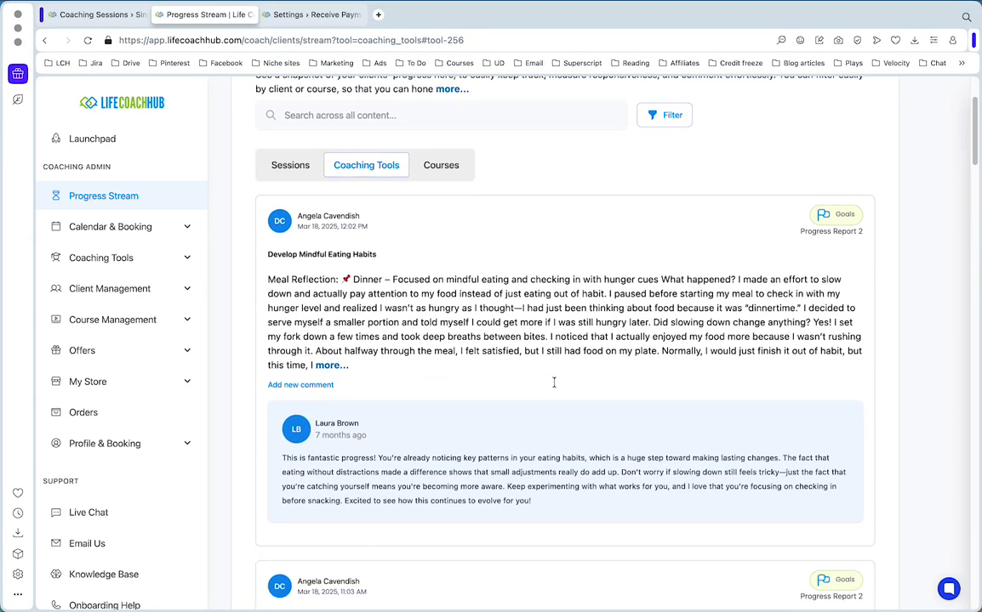
Browse the Progress Stream's goal reports down to the Identifying Eating Triggers & Mindful Responses worksheet answers.
{"action": "scroll", "coordinate": [756, 344], "scroll_direction": "down", "scroll_amount": 1}
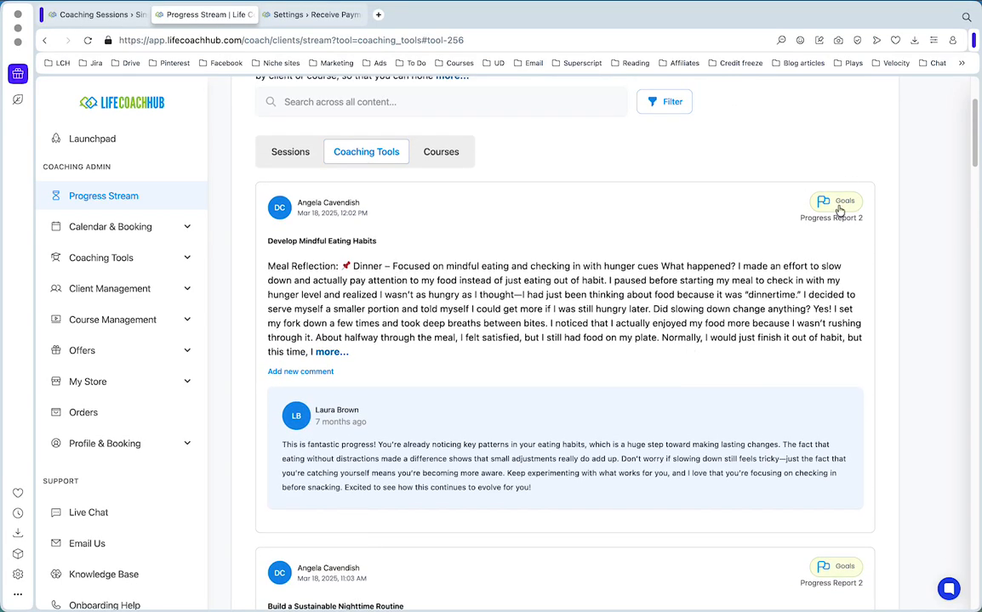
{"action": "scroll", "coordinate": [840, 210], "scroll_direction": "down", "scroll_amount": 15}
{"action": "scroll", "coordinate": [731, 346], "scroll_direction": "down", "scroll_amount": 6}
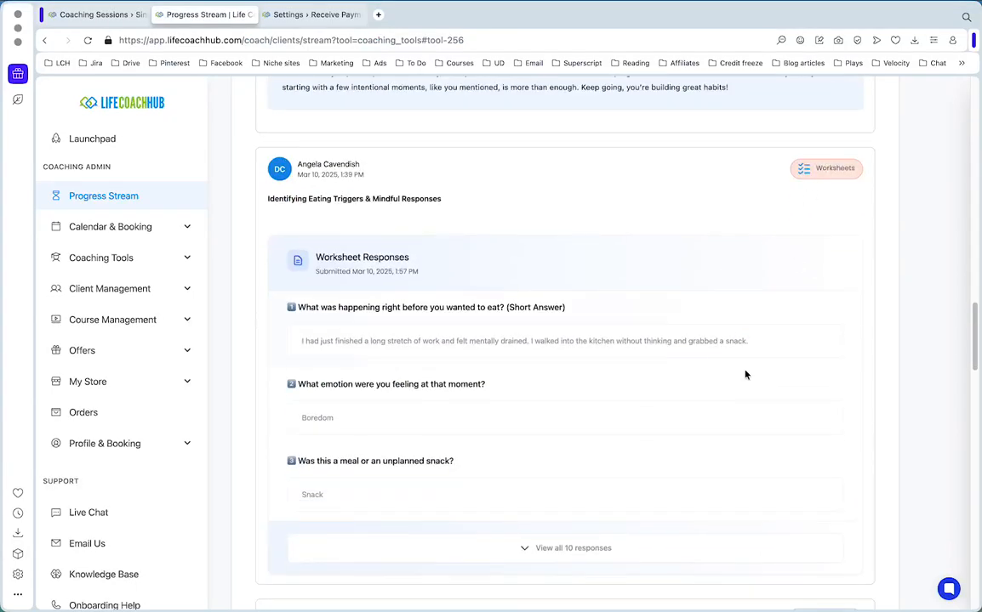
{"action": "scroll", "coordinate": [746, 374], "scroll_direction": "up", "scroll_amount": 20}
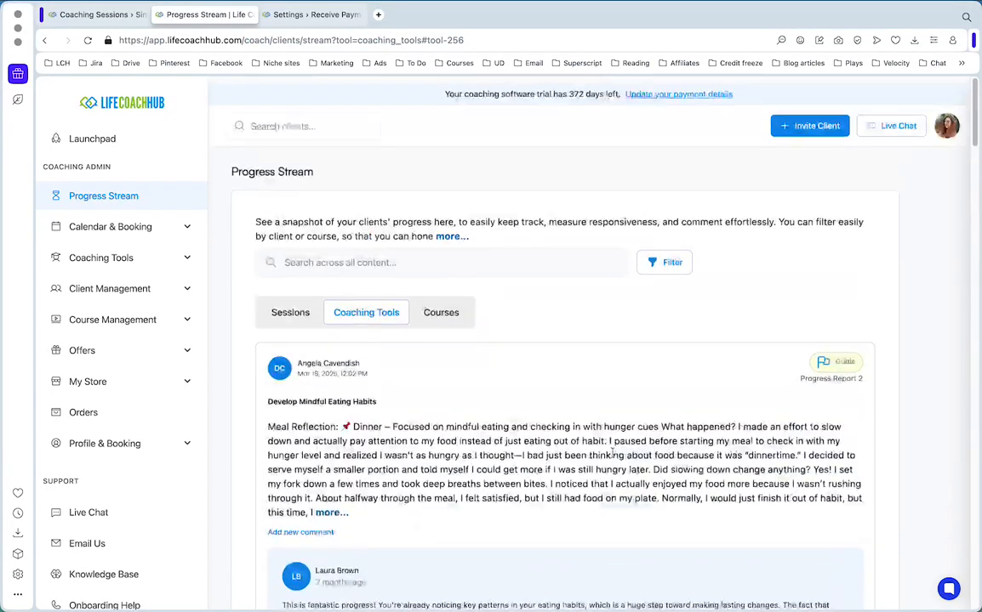
Review the sessions listed in the Progress Stream, and expand the Mar 01, 2025 session to see its sections.
{"action": "left_click", "coordinate": [288, 308]}
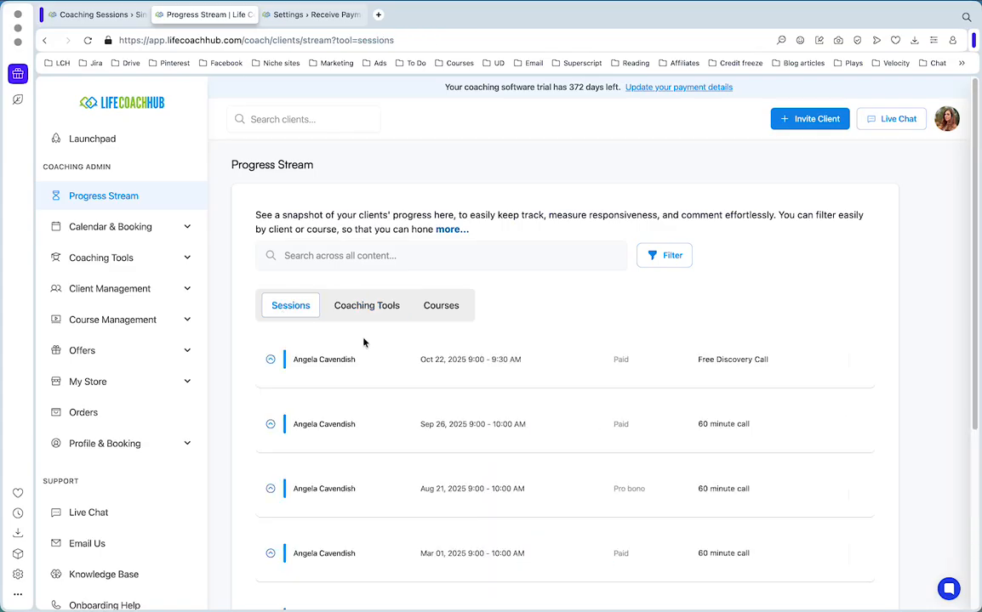
{"action": "scroll", "coordinate": [388, 360], "scroll_direction": "down", "scroll_amount": 5}
{"action": "scroll", "coordinate": [513, 308], "scroll_direction": "up", "scroll_amount": 6}
{"action": "scroll", "coordinate": [513, 307], "scroll_direction": "down", "scroll_amount": 5}
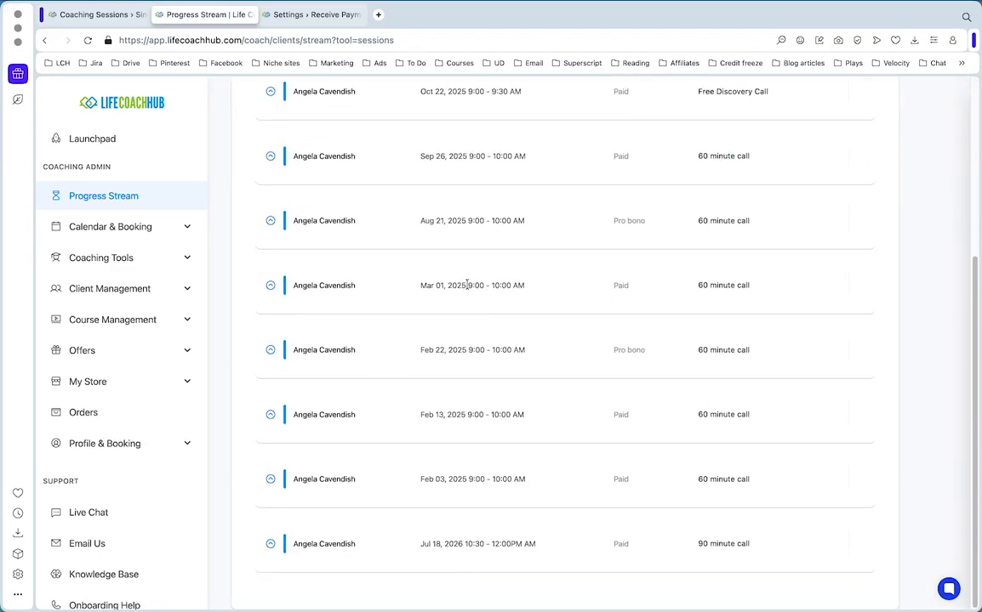
{"action": "left_click", "coordinate": [272, 286]}
{"action": "scroll", "coordinate": [427, 324], "scroll_direction": "down", "scroll_amount": 2}
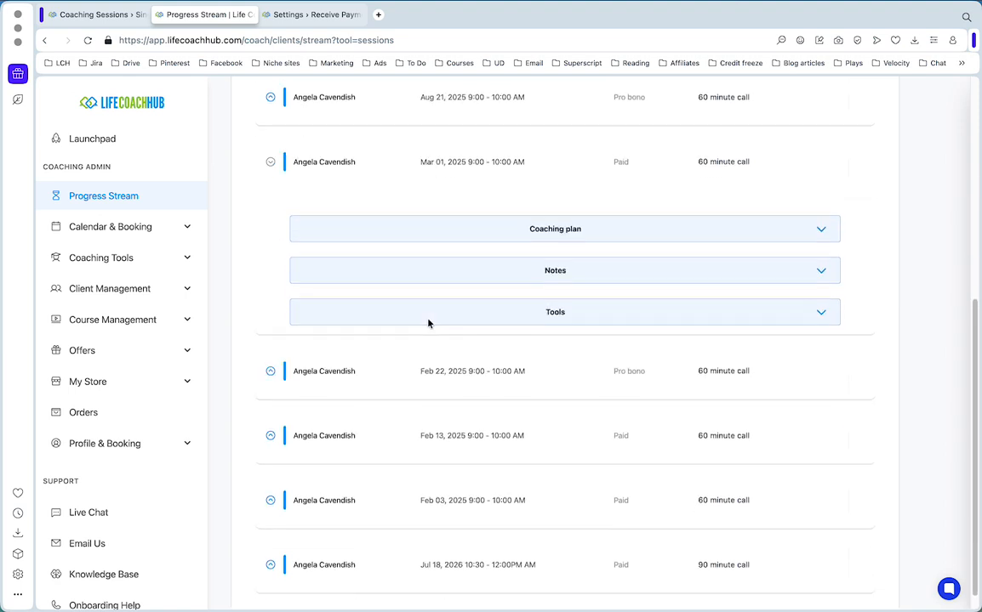
{"action": "scroll", "coordinate": [417, 316], "scroll_direction": "up", "scroll_amount": 6}
{"action": "scroll", "coordinate": [385, 334], "scroll_direction": "down", "scroll_amount": 5}
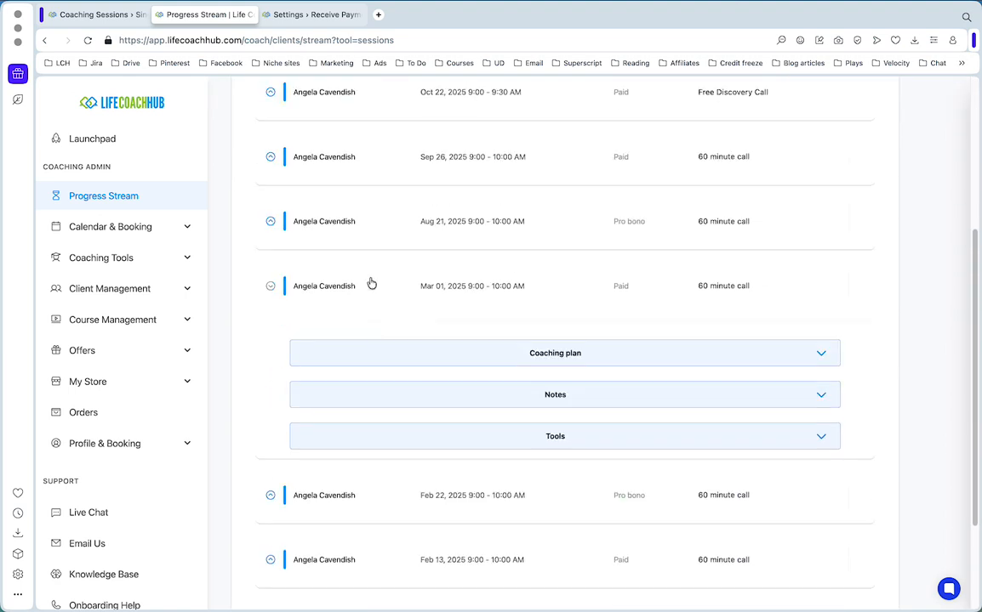
{"action": "left_click", "coordinate": [345, 225]}
{"action": "scroll", "coordinate": [344, 225], "scroll_direction": "up", "scroll_amount": 5}
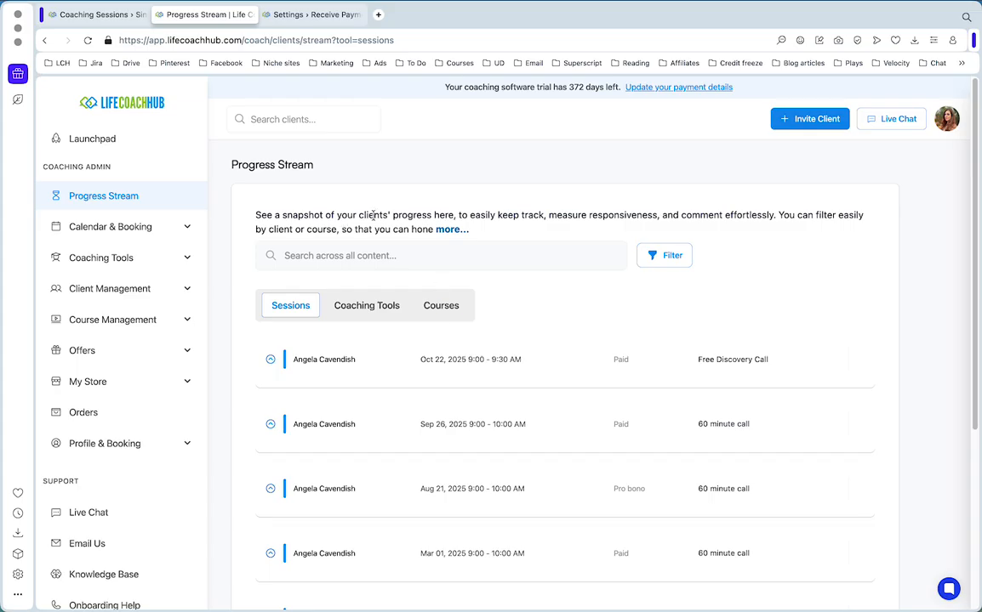
Open the client folder whose next session is Oct 22, 2025, and review the client's past sessions and their payment statuses.
{"action": "left_click", "coordinate": [110, 286]}
{"action": "left_click", "coordinate": [84, 318]}
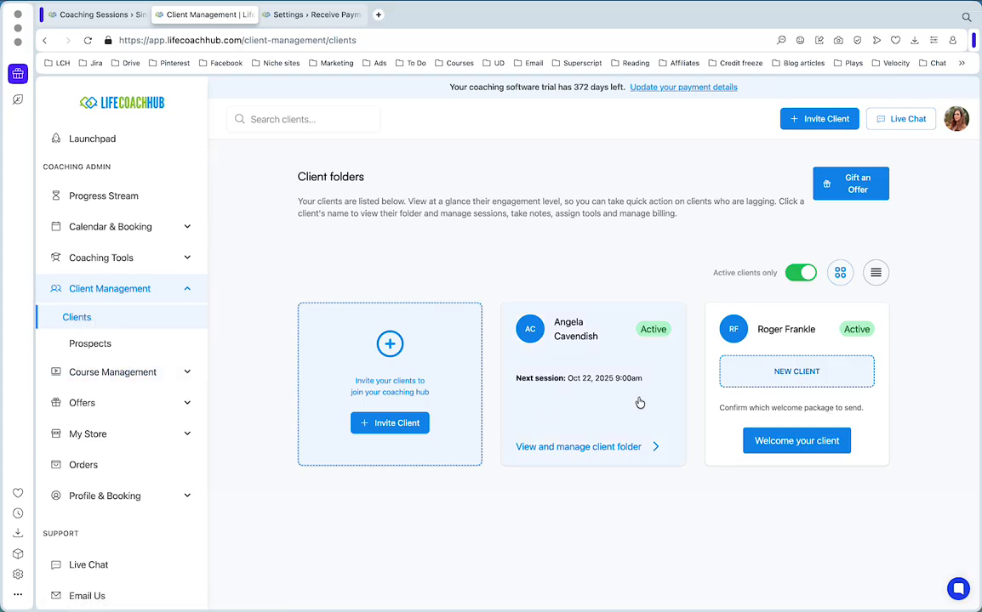
{"action": "left_click", "coordinate": [584, 440]}
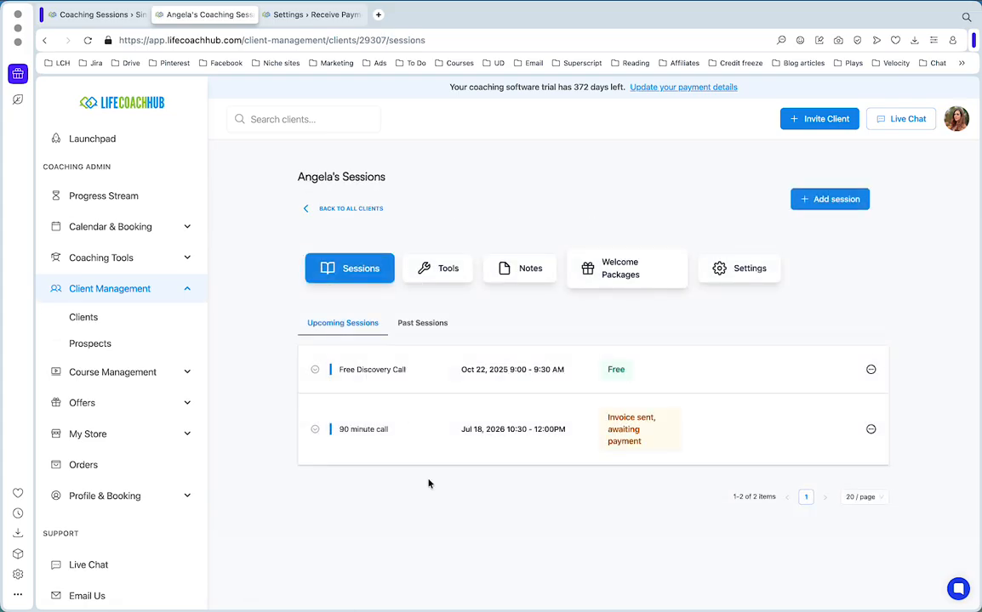
{"action": "left_click", "coordinate": [410, 326]}
{"action": "scroll", "coordinate": [456, 431], "scroll_direction": "down", "scroll_amount": 3}
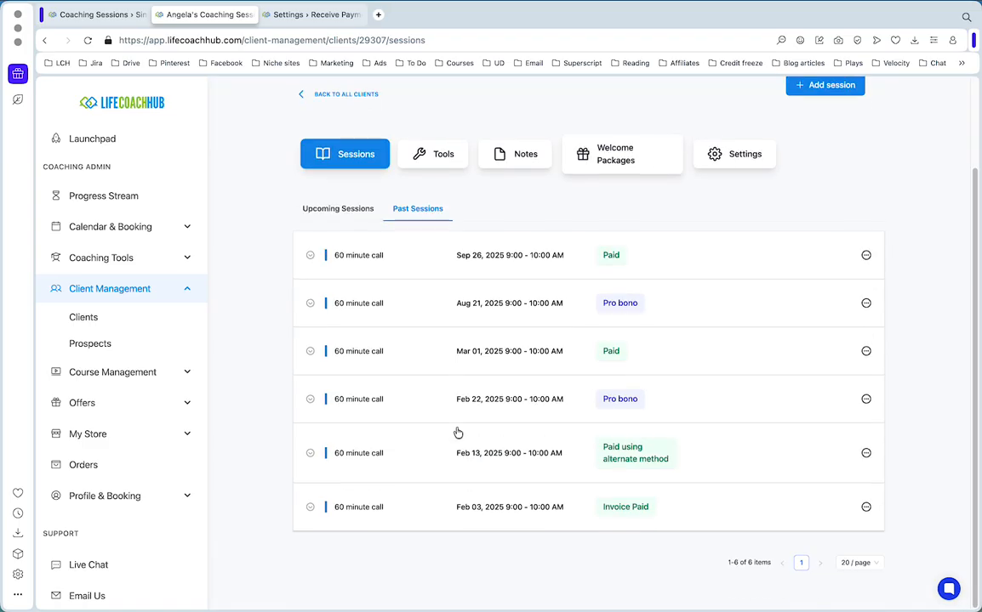
{"action": "scroll", "coordinate": [458, 433], "scroll_direction": "up", "scroll_amount": 2}
{"action": "scroll", "coordinate": [456, 431], "scroll_direction": "down", "scroll_amount": 3}
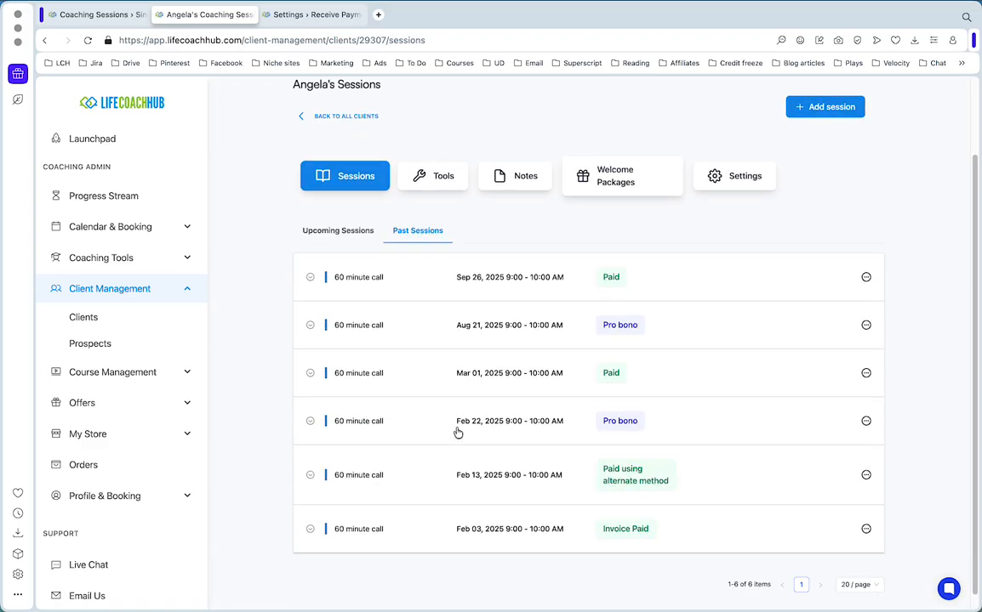
{"action": "scroll", "coordinate": [456, 432], "scroll_direction": "up", "scroll_amount": 2}
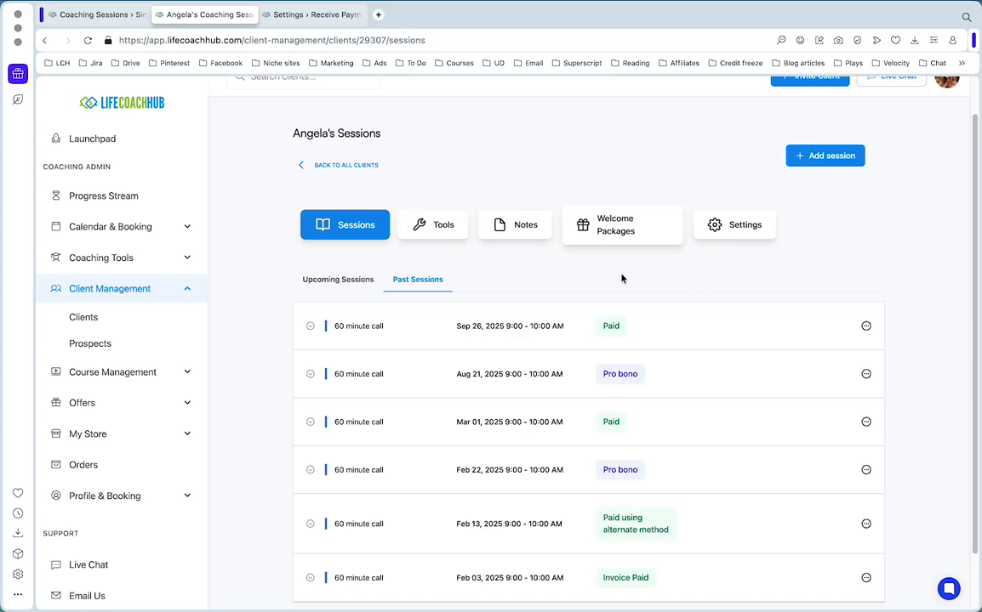
Look through the client folder's Tools, Notes, Welcome Packages and Settings, and return to the client's sessions.
{"action": "left_click", "coordinate": [452, 234]}
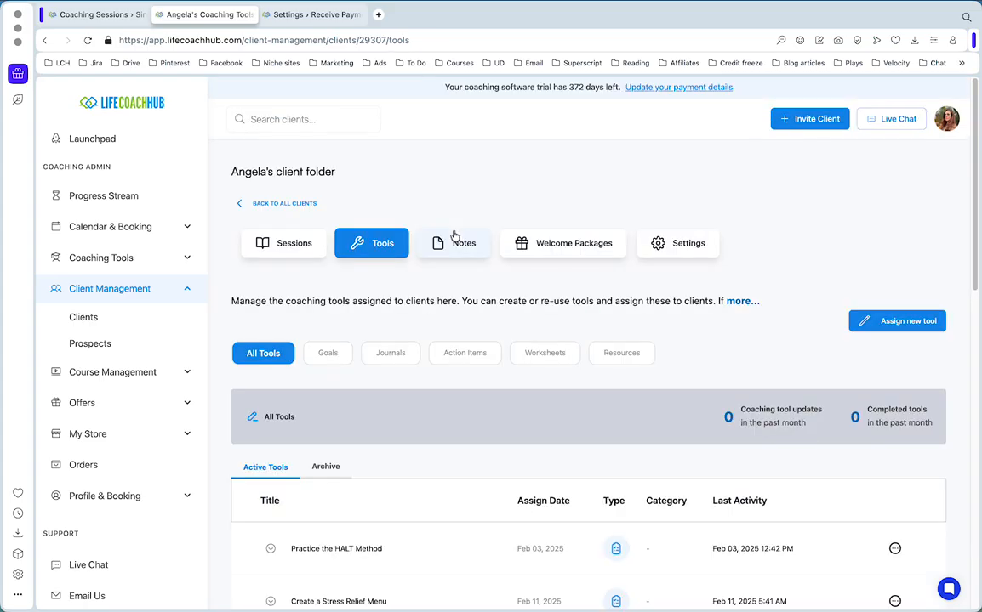
{"action": "left_click", "coordinate": [460, 242]}
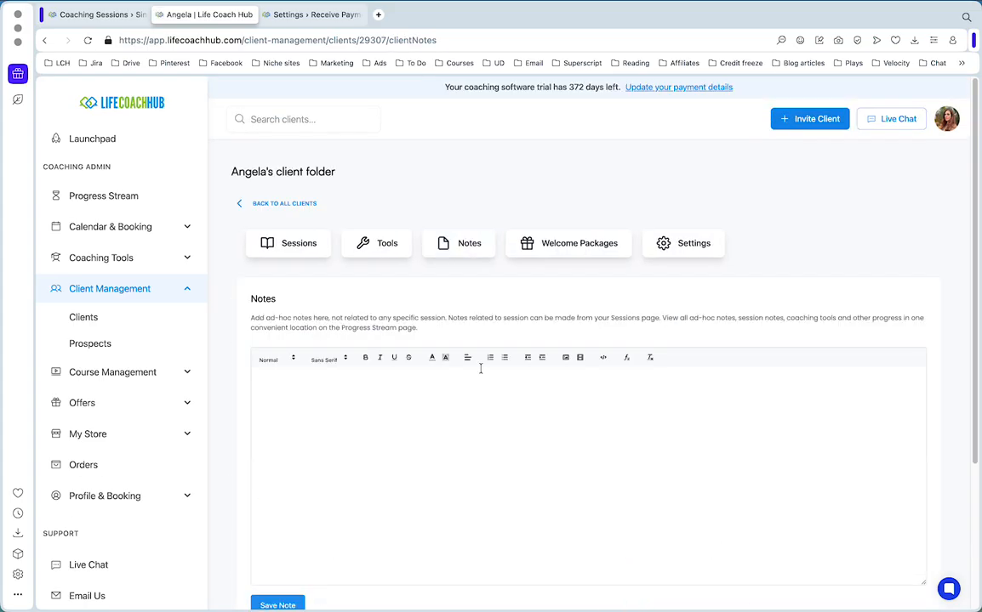
{"action": "scroll", "coordinate": [480, 369], "scroll_direction": "down", "scroll_amount": 2}
{"action": "left_click", "coordinate": [588, 218]}
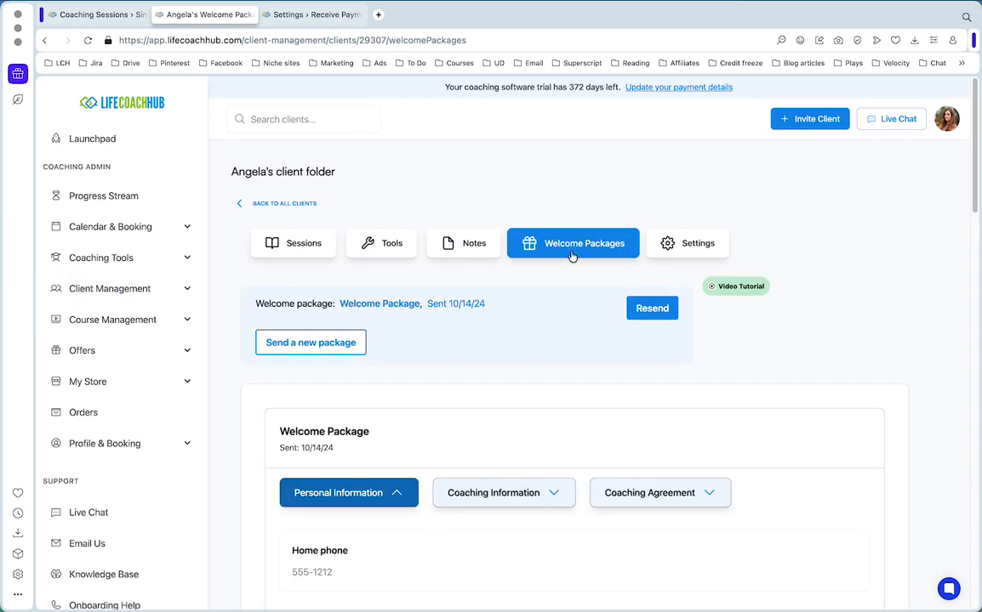
{"action": "left_click", "coordinate": [685, 243]}
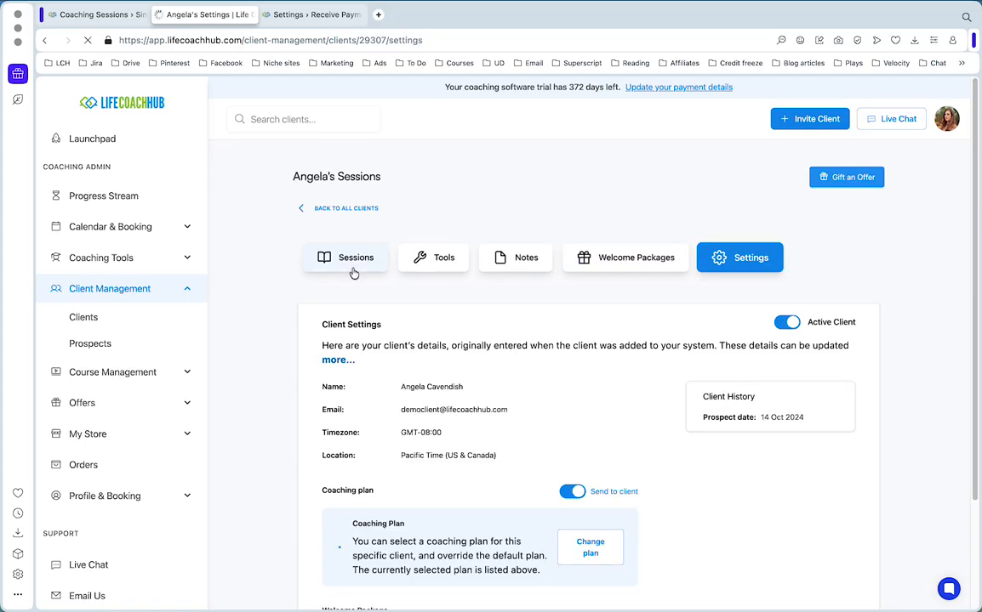
{"action": "left_click", "coordinate": [349, 260]}
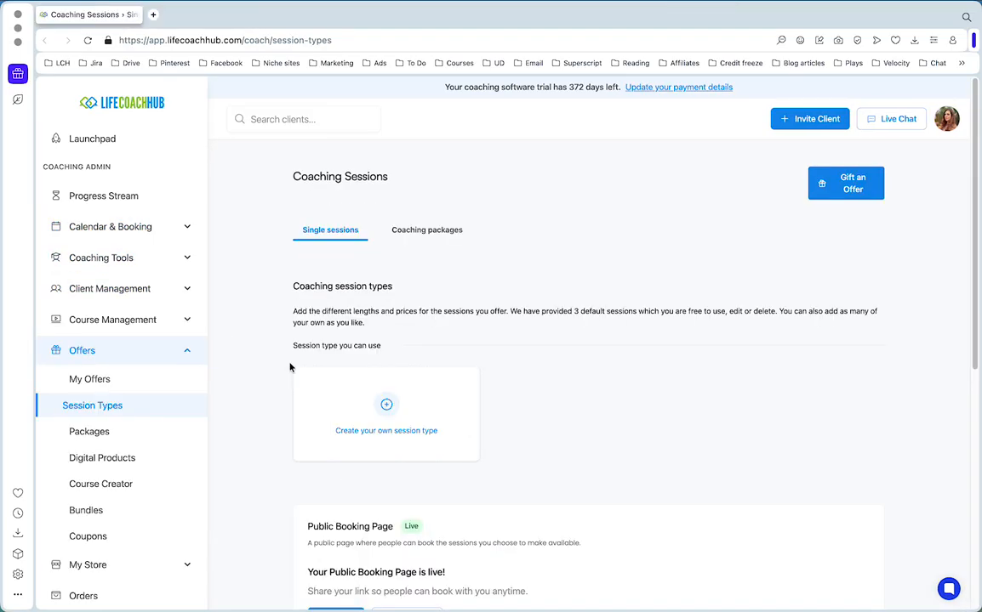
Review the coaching session types, and open the 30 minute call for editing.
{"action": "scroll", "coordinate": [238, 365], "scroll_direction": "down", "scroll_amount": 4}
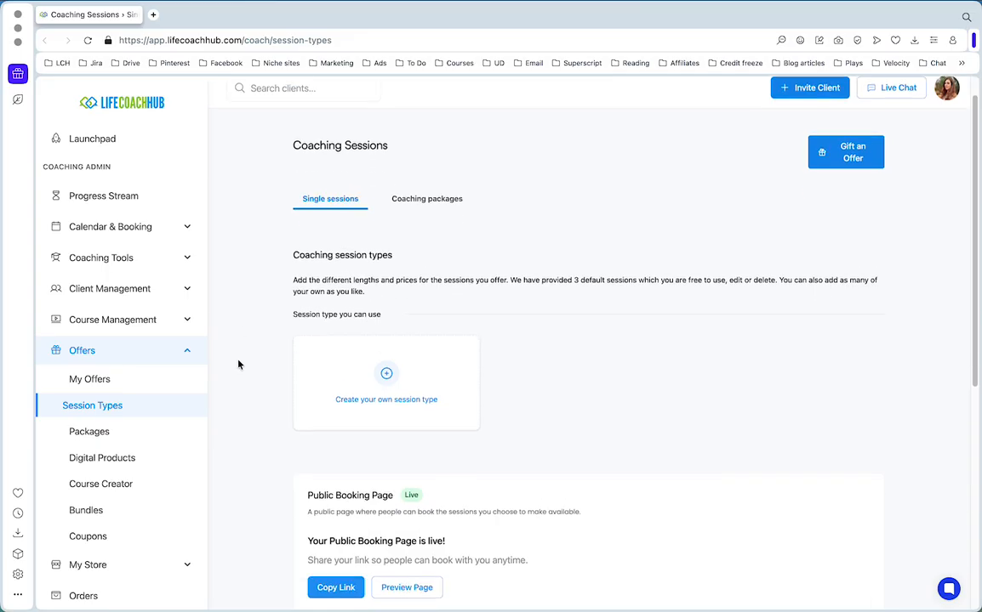
{"action": "scroll", "coordinate": [239, 365], "scroll_direction": "up", "scroll_amount": 3}
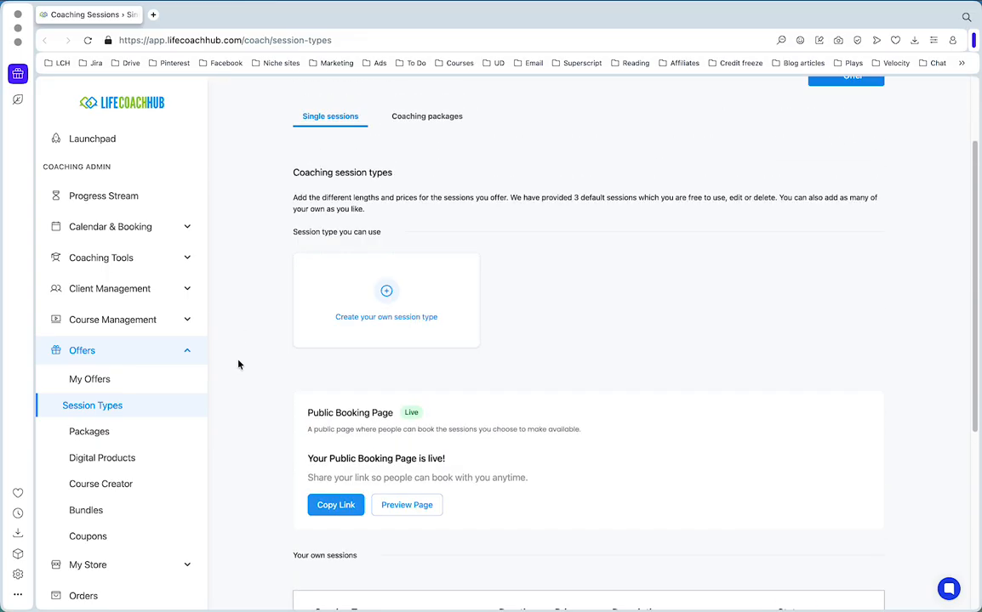
{"action": "scroll", "coordinate": [238, 365], "scroll_direction": "down", "scroll_amount": 2}
{"action": "scroll", "coordinate": [238, 365], "scroll_direction": "down", "scroll_amount": 5}
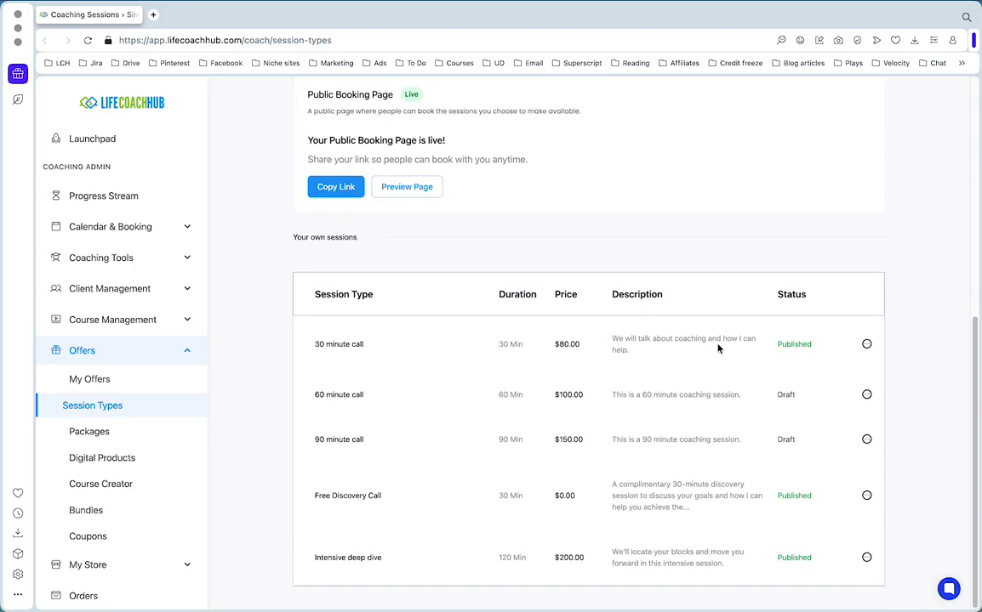
{"action": "left_click", "coordinate": [866, 343]}
{"action": "left_click", "coordinate": [824, 354]}
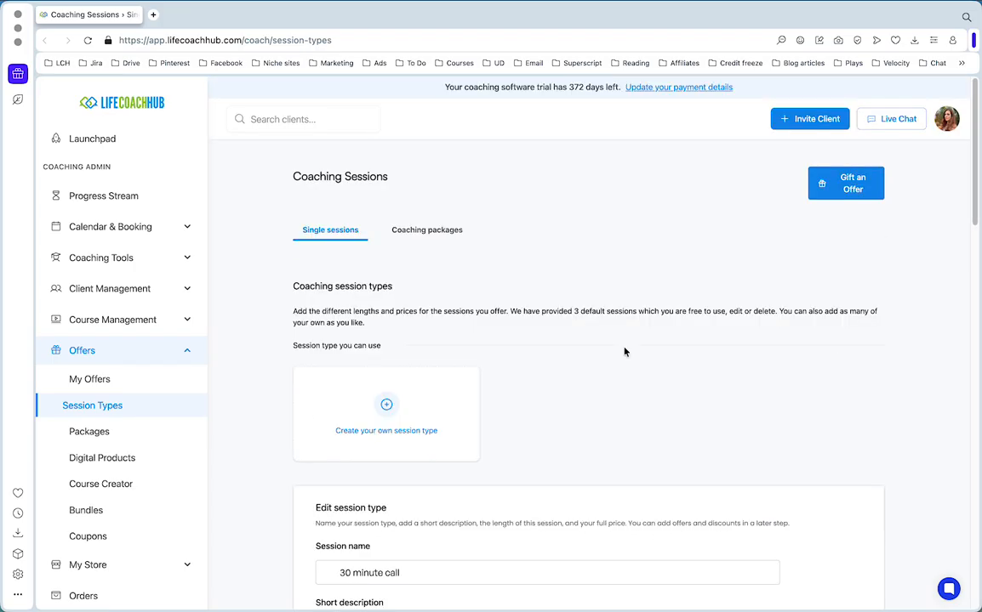
Compare the Zoom and In Person locations for the 30 minute call, and set the session location to Zoom.
{"action": "scroll", "coordinate": [426, 355], "scroll_direction": "down", "scroll_amount": 4}
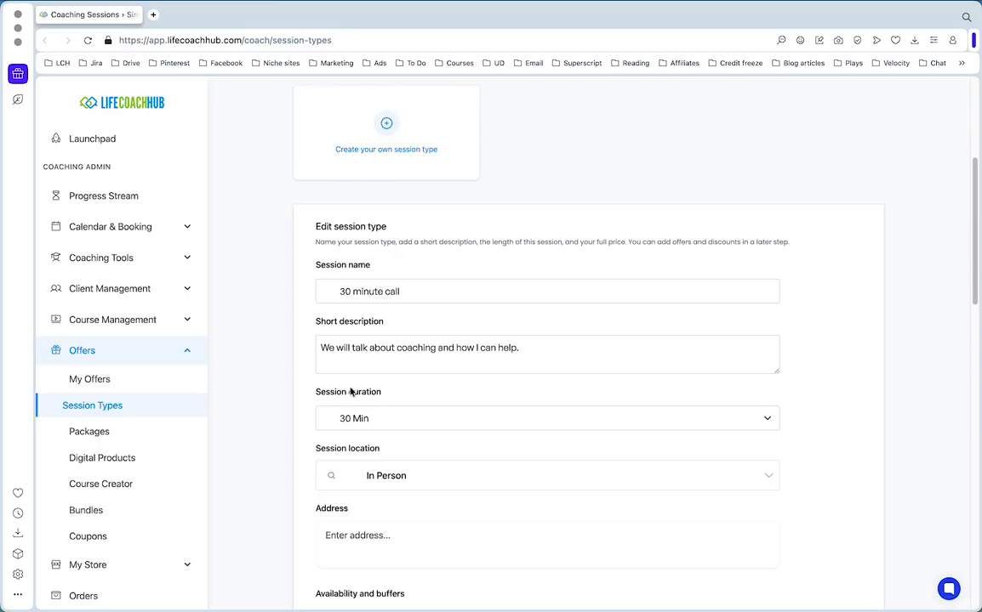
{"action": "scroll", "coordinate": [364, 388], "scroll_direction": "down", "scroll_amount": 2}
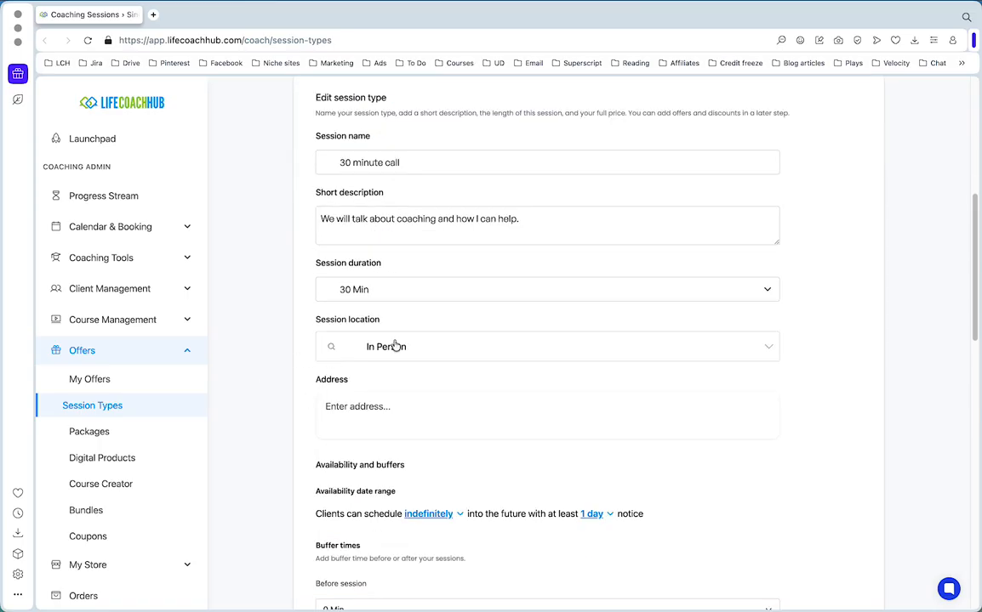
{"action": "left_click", "coordinate": [409, 348]}
{"action": "left_click", "coordinate": [380, 245]}
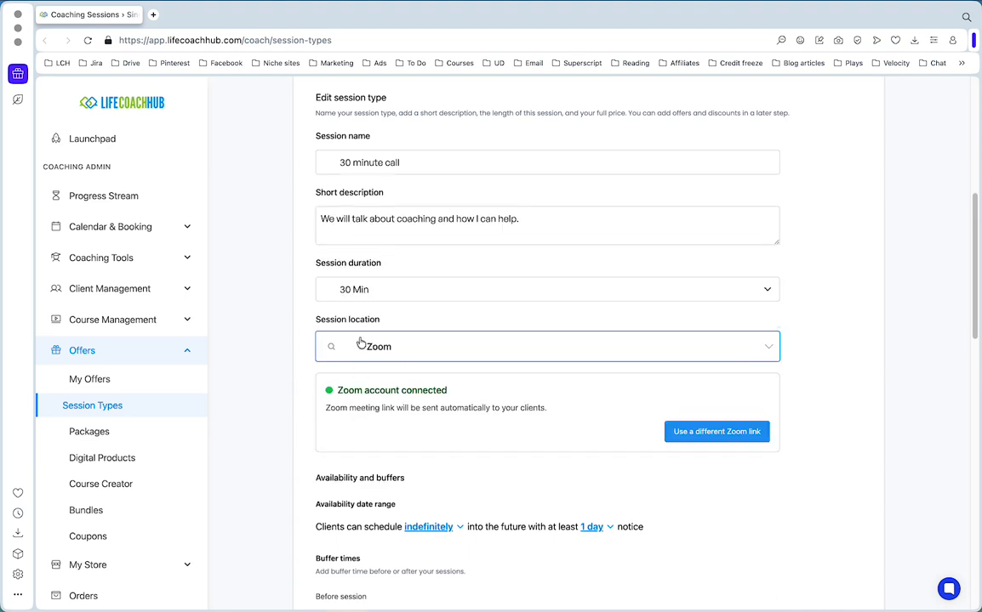
{"action": "left_click", "coordinate": [403, 349]}
{"action": "left_click", "coordinate": [381, 312]}
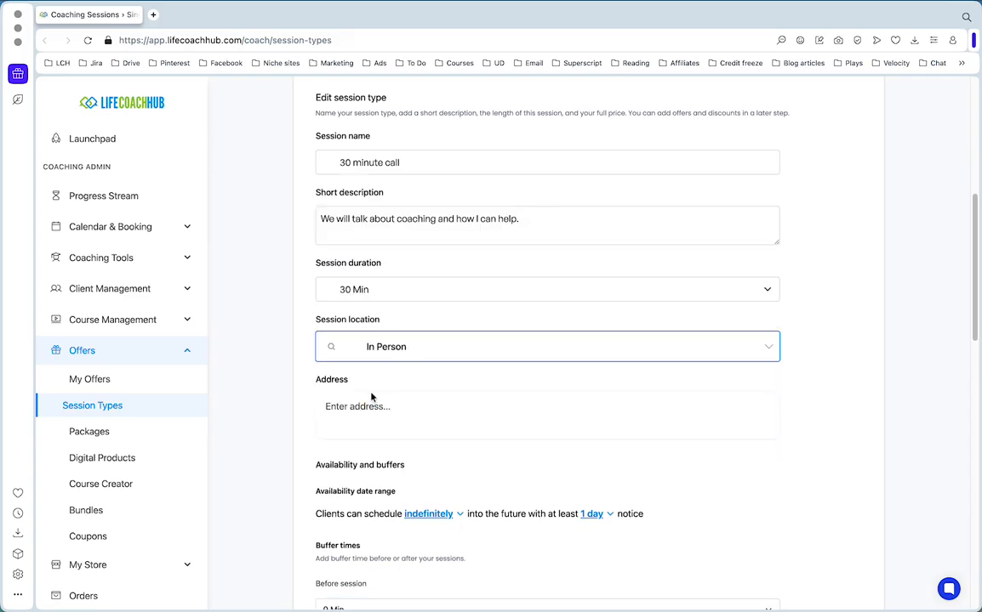
{"action": "left_click", "coordinate": [377, 349]}
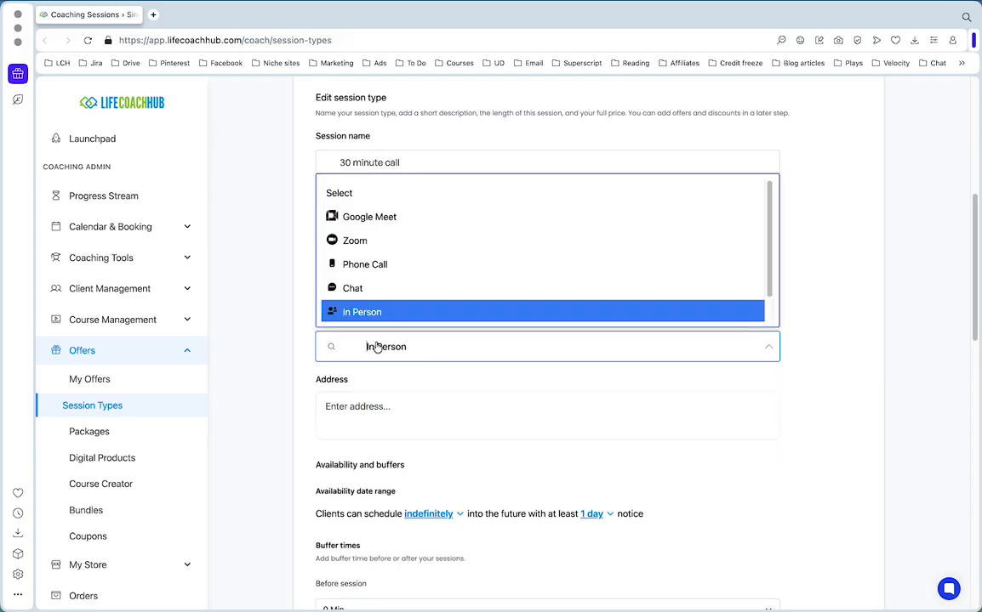
{"action": "left_click", "coordinate": [354, 242]}
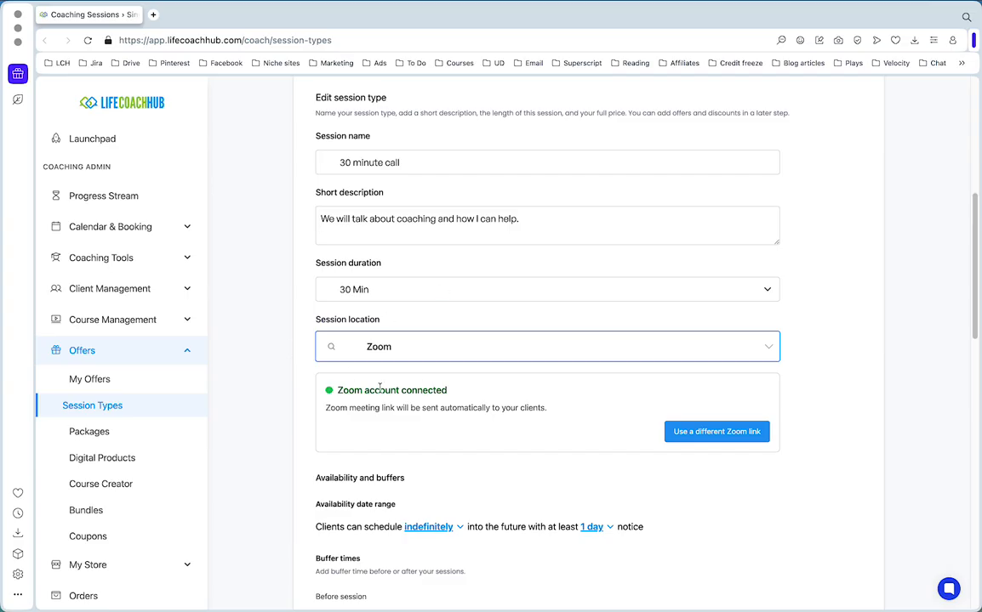
Compare the availability date range options, and let clients schedule the 30 minute call up to 30 days into the future.
{"action": "scroll", "coordinate": [289, 404], "scroll_direction": "down", "scroll_amount": 5}
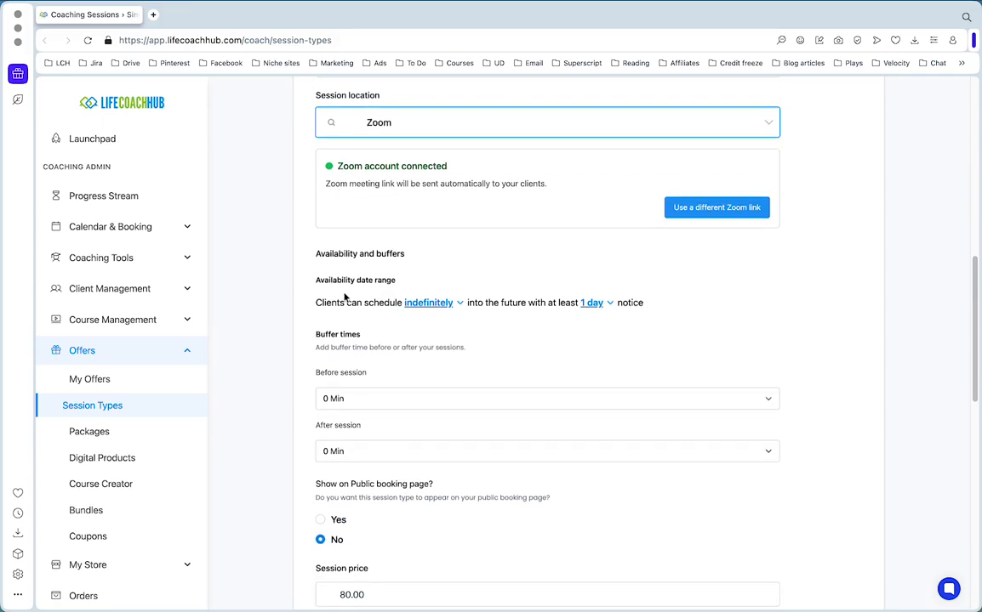
{"action": "left_click", "coordinate": [419, 305]}
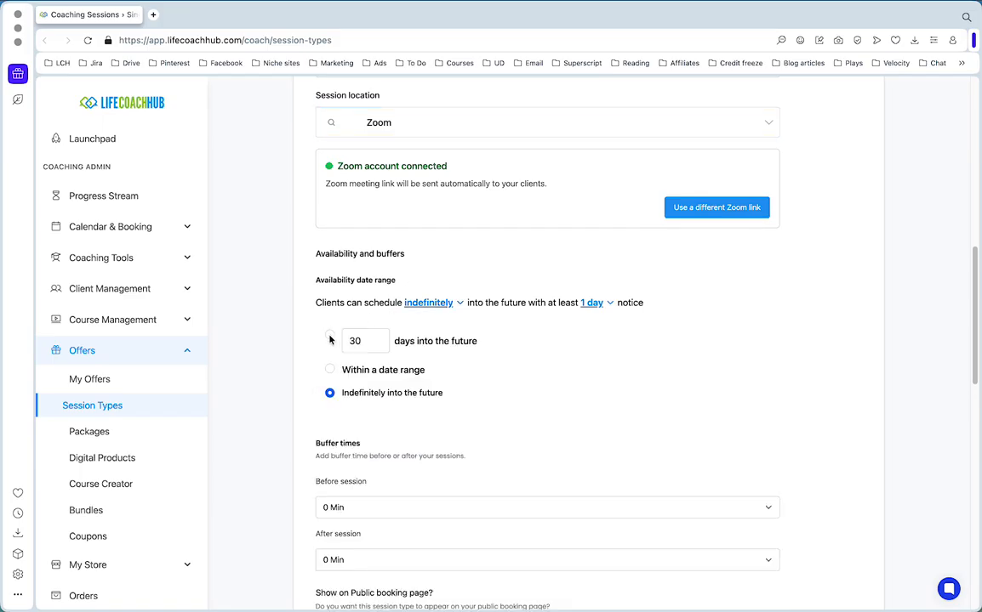
{"action": "left_click", "coordinate": [330, 338]}
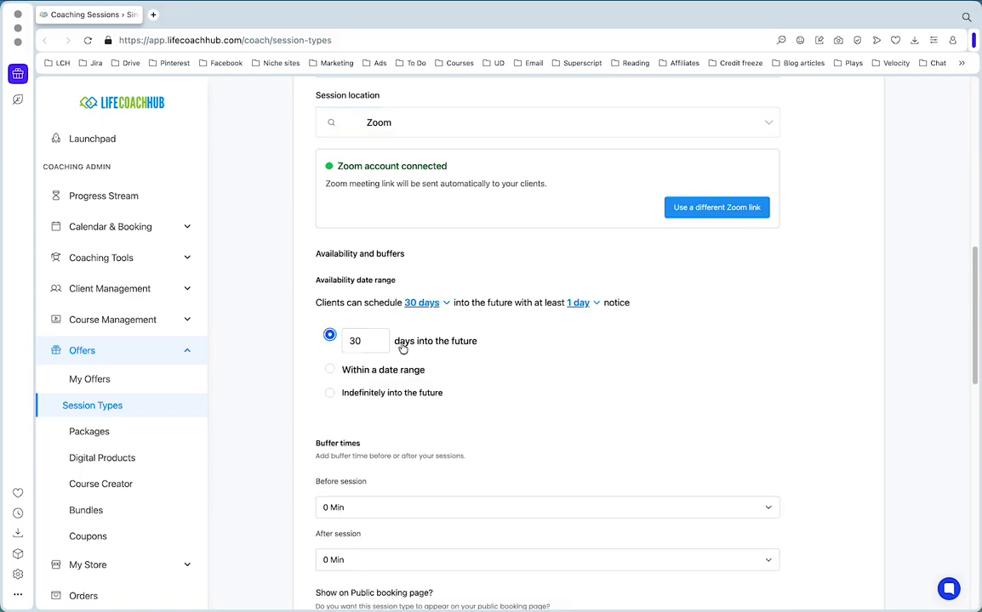
{"action": "left_click", "coordinate": [331, 371]}
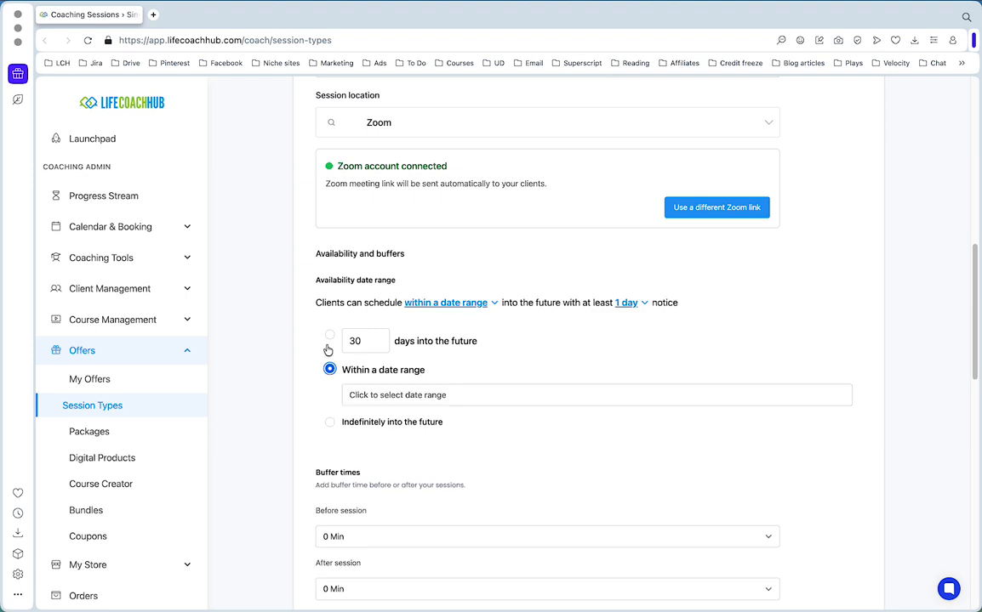
{"action": "left_click", "coordinate": [329, 336]}
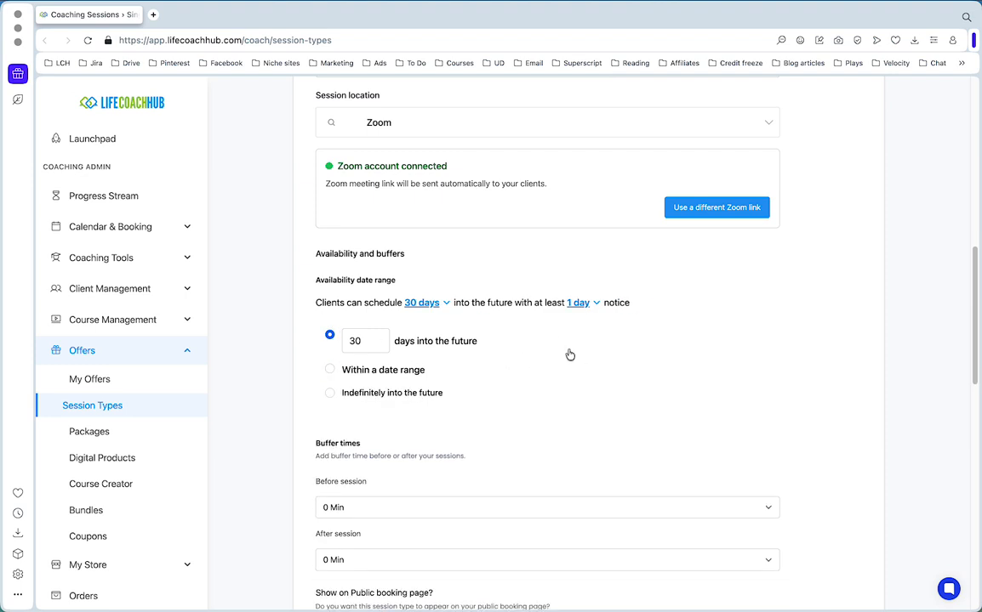
{"action": "left_click", "coordinate": [445, 304]}
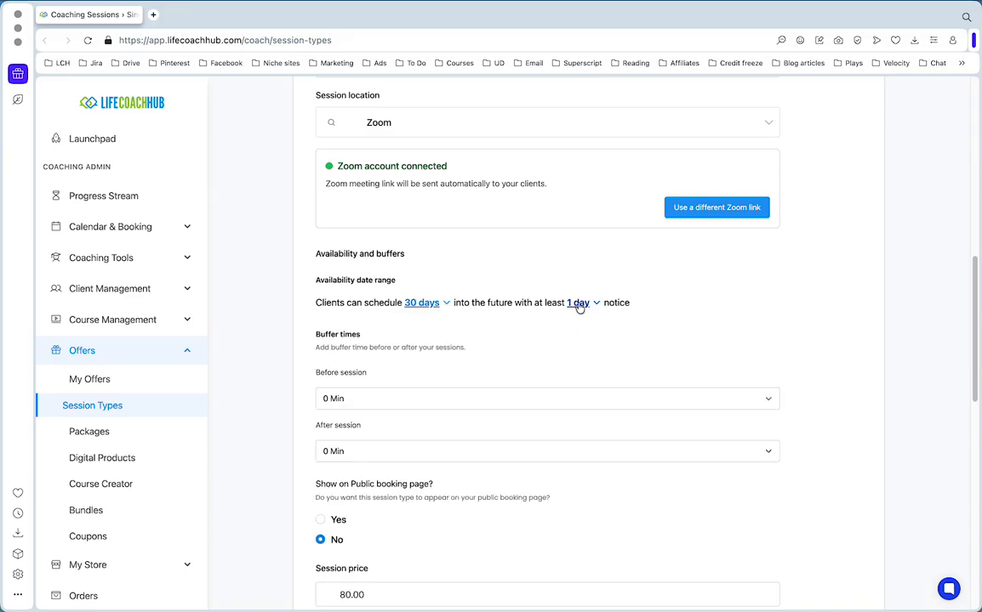
Try hours as the minimum notice unit for the 30 minute call, and set the required notice back to 1 day.
{"action": "left_click", "coordinate": [582, 305]}
{"action": "left_click", "coordinate": [385, 328]}
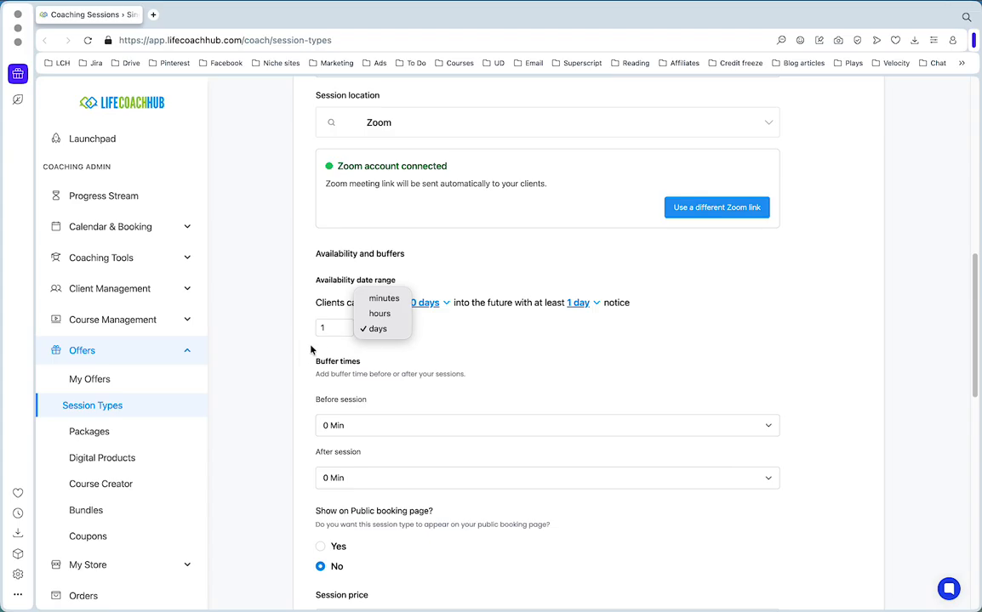
{"action": "left_click", "coordinate": [378, 314]}
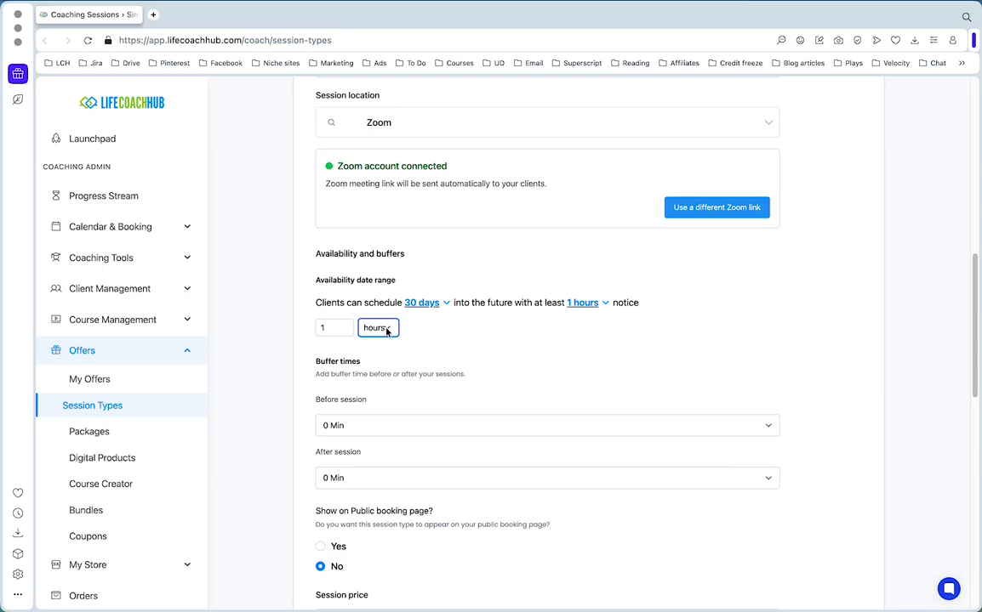
{"action": "left_click", "coordinate": [387, 331]}
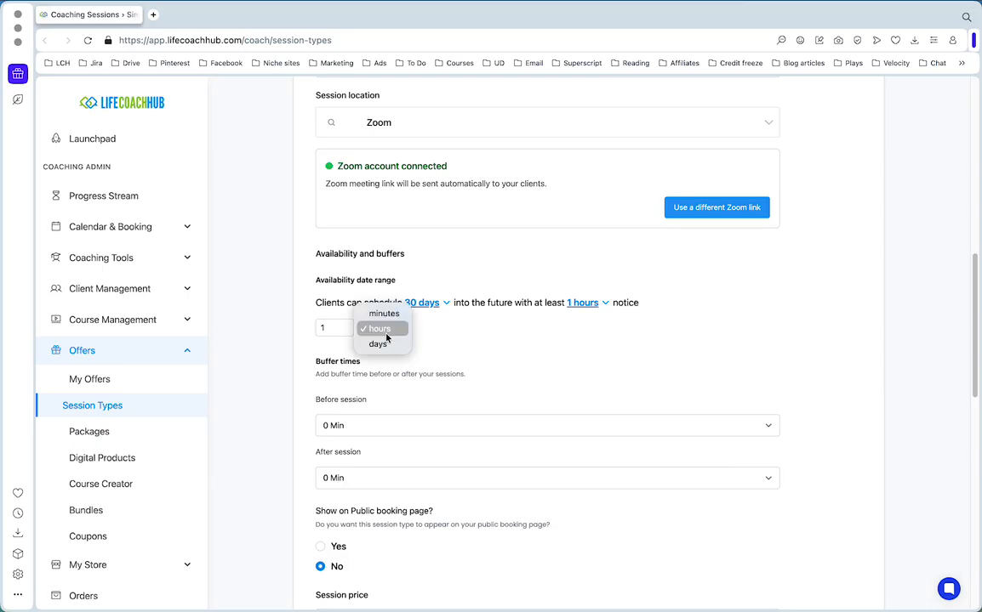
{"action": "left_click", "coordinate": [385, 344]}
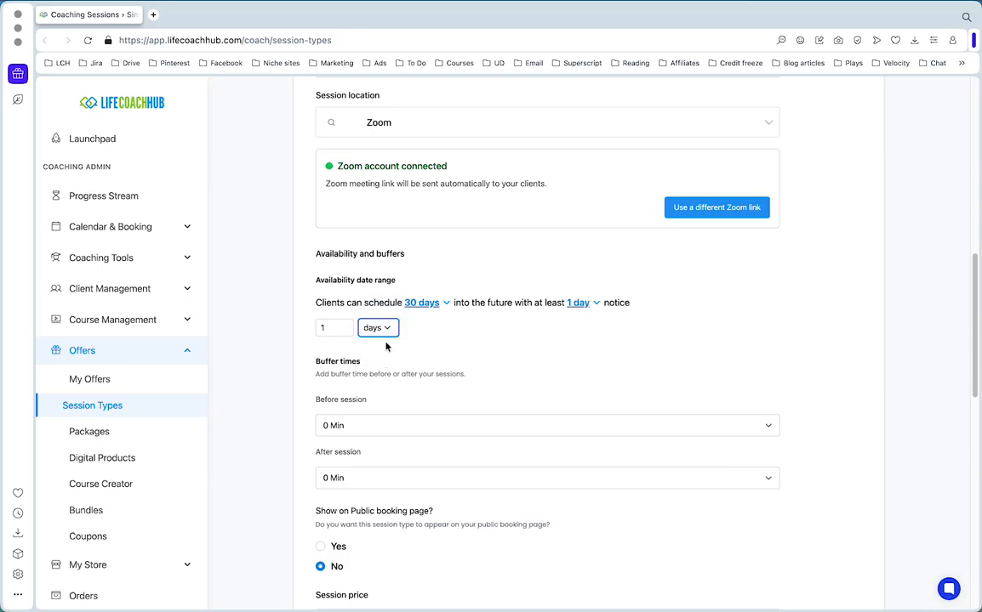
{"action": "left_click", "coordinate": [334, 328]}
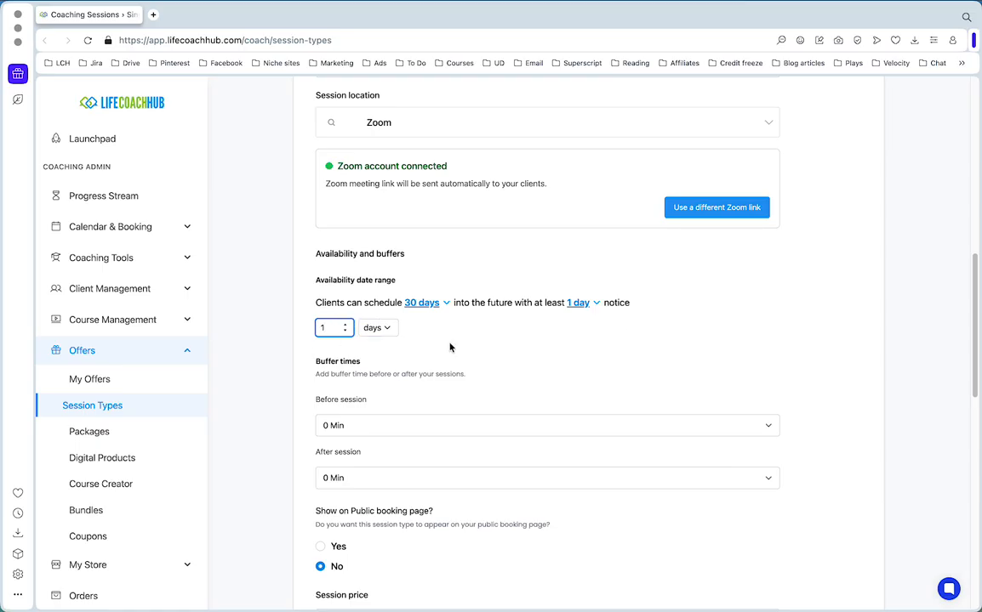
{"action": "left_click", "coordinate": [597, 304]}
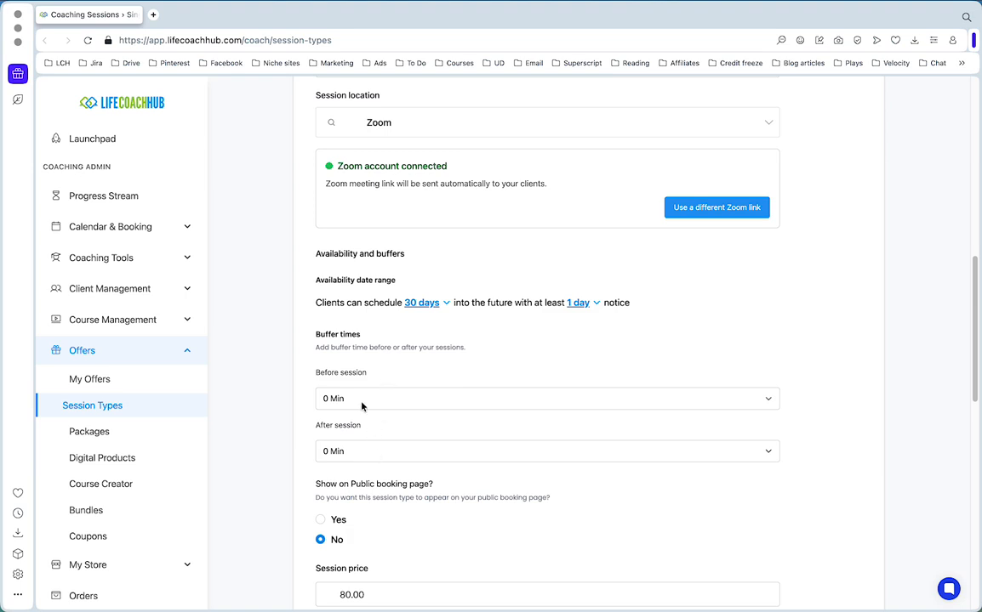
Compare several buffer times for the 30 minute call, and set 0 Min before and 10 Min after the session.
{"action": "left_click", "coordinate": [345, 453]}
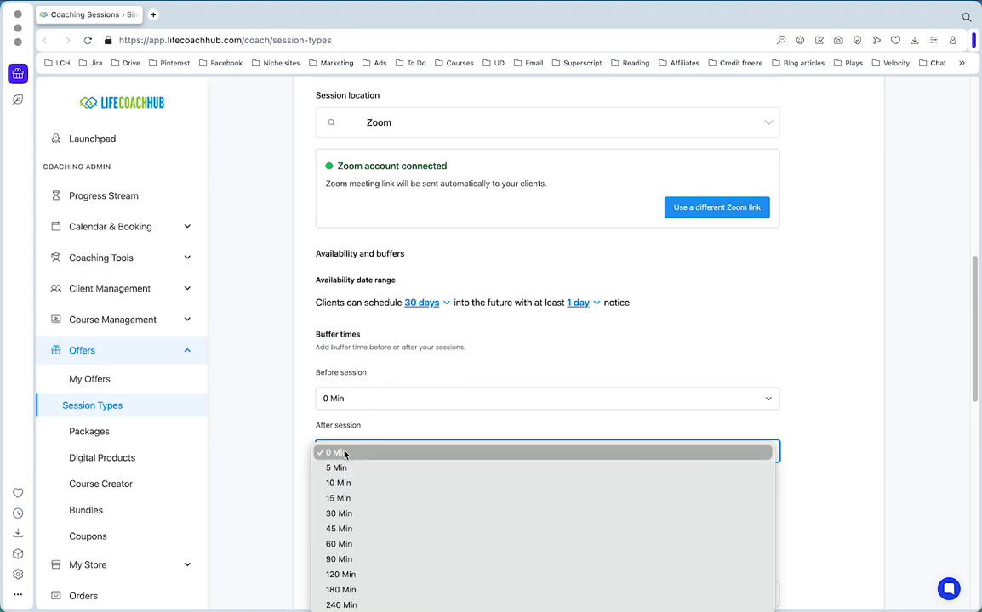
{"action": "left_click", "coordinate": [346, 485]}
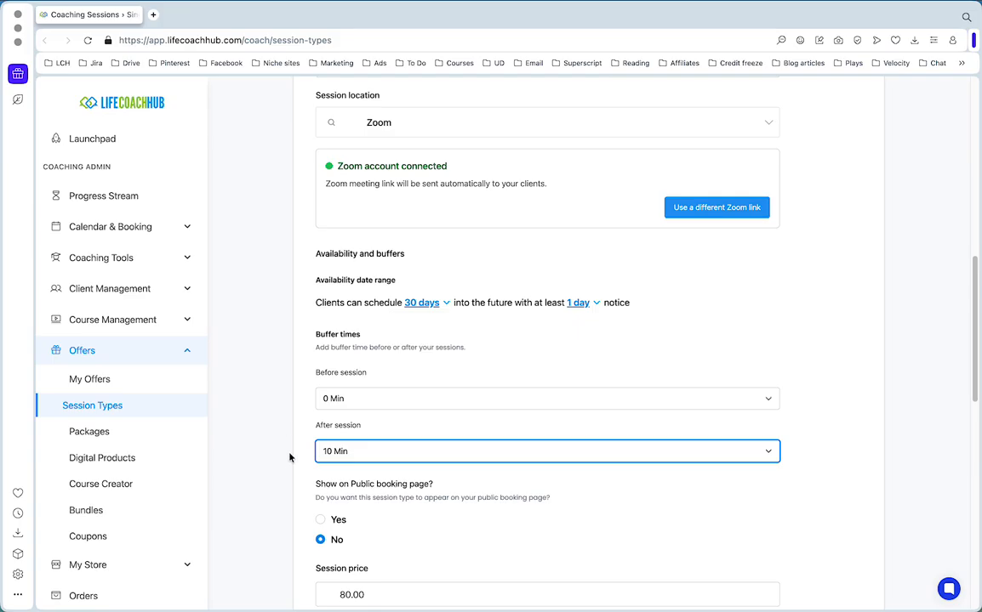
{"action": "left_click", "coordinate": [372, 399]}
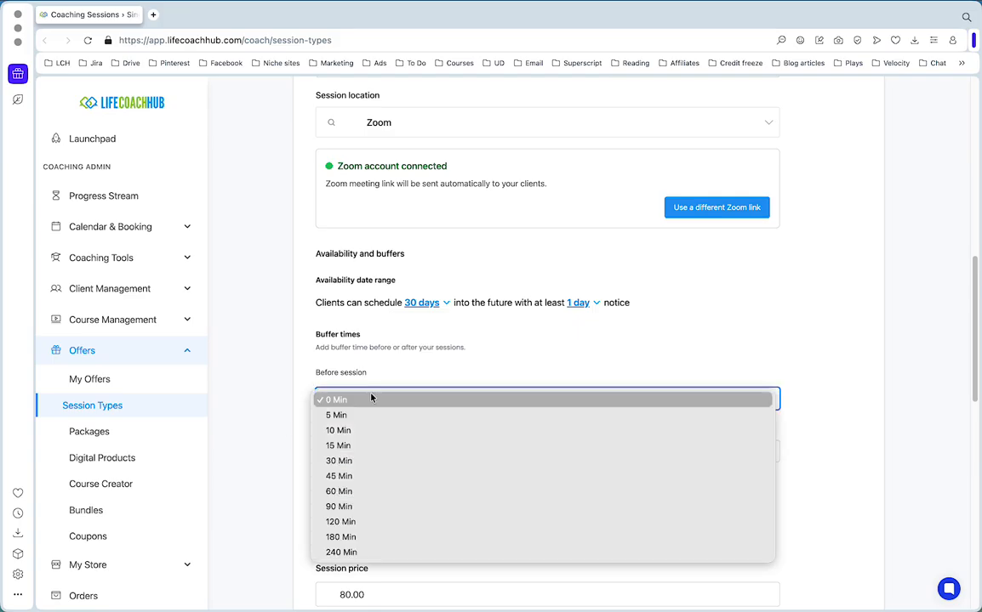
{"action": "left_click", "coordinate": [370, 431]}
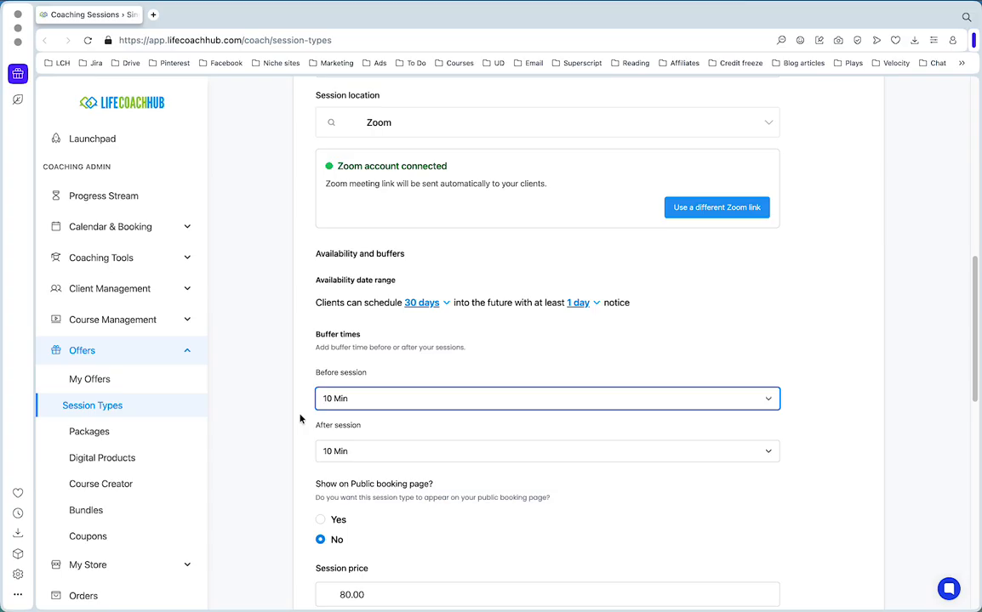
{"action": "left_click", "coordinate": [340, 409]}
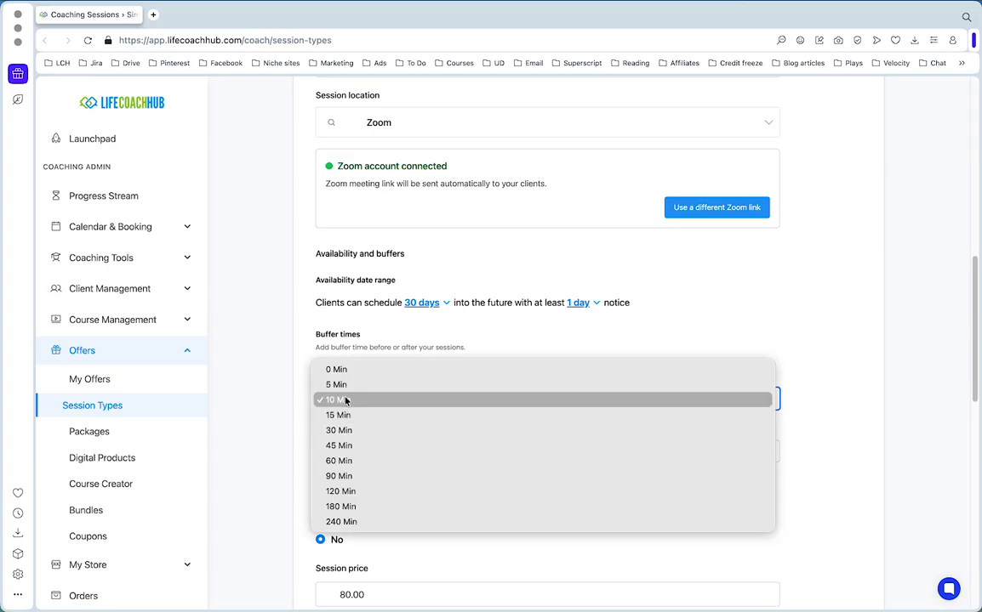
{"action": "left_click", "coordinate": [343, 366]}
{"action": "left_click", "coordinate": [364, 460]}
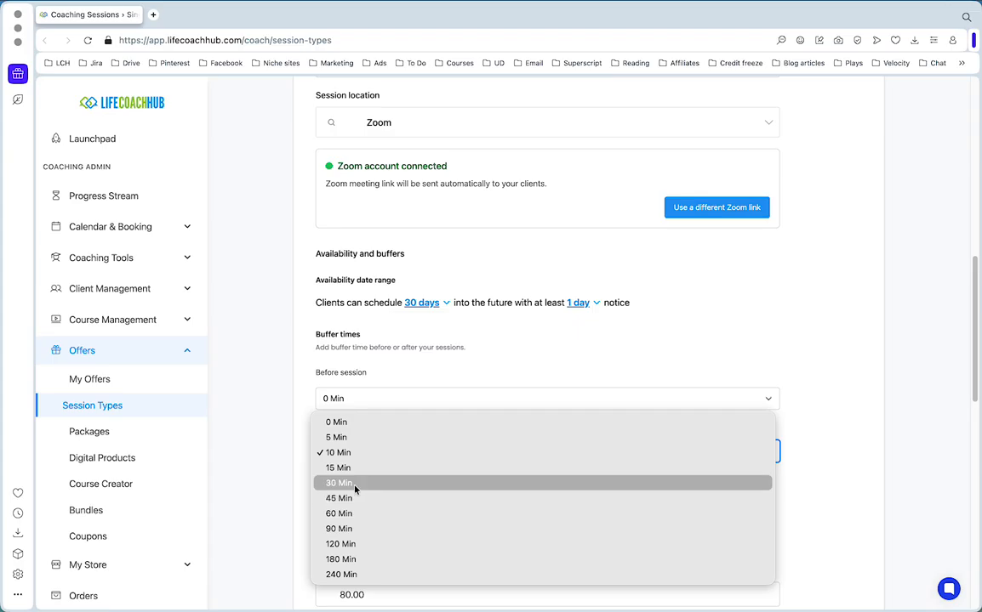
{"action": "left_click", "coordinate": [355, 486]}
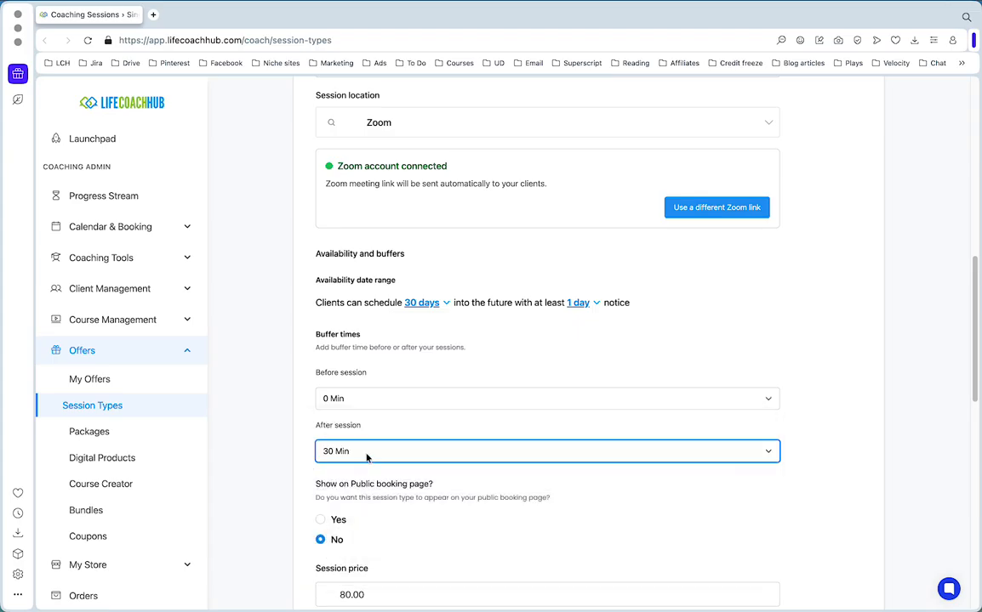
{"action": "left_click", "coordinate": [366, 456]}
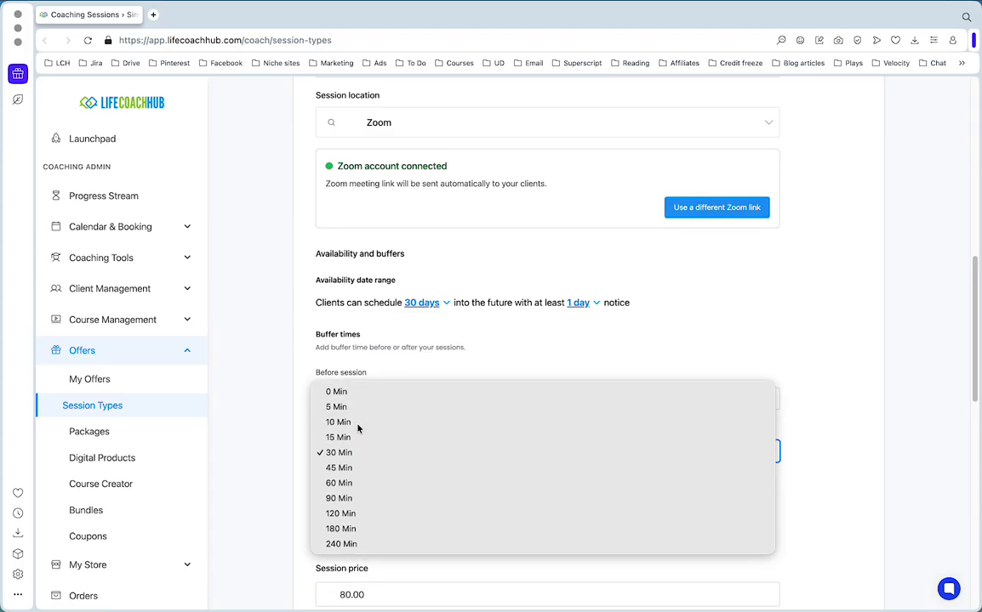
{"action": "left_click", "coordinate": [361, 423]}
Review the 30 minute call's public booking, price and publication settings, and cancel editing it.
{"action": "scroll", "coordinate": [289, 478], "scroll_direction": "down", "scroll_amount": 3}
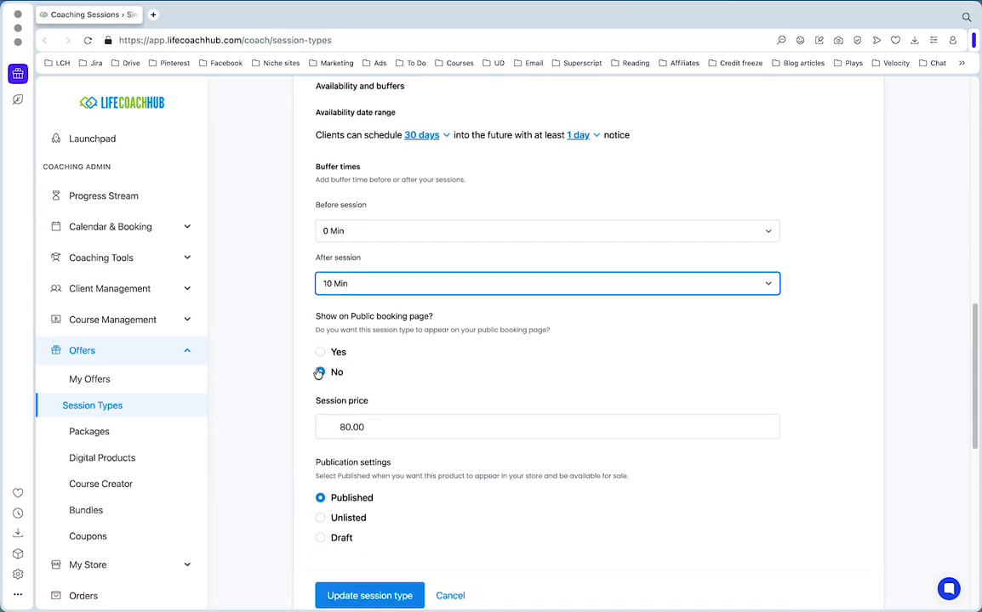
{"action": "scroll", "coordinate": [264, 416], "scroll_direction": "down", "scroll_amount": 2}
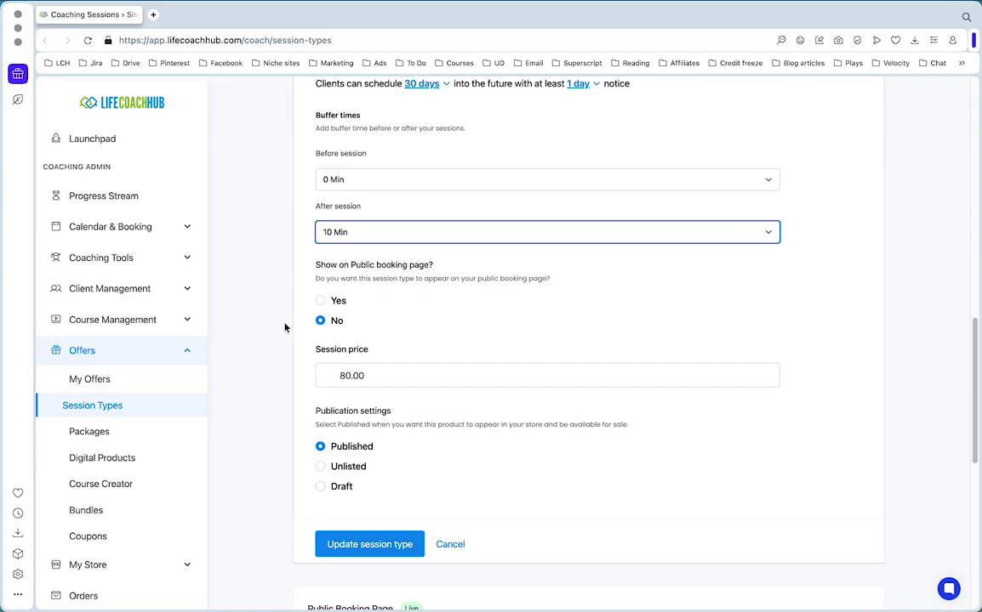
{"action": "scroll", "coordinate": [285, 335], "scroll_direction": "up", "scroll_amount": 1}
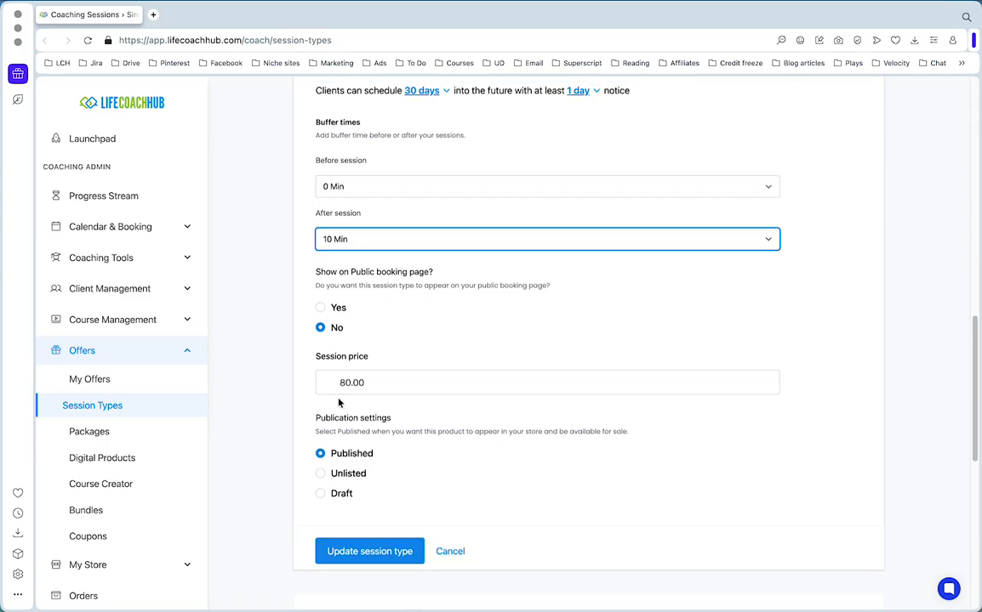
{"action": "left_click", "coordinate": [451, 555]}
Open the Free Discovery Call from the coach's own session types for editing.
{"action": "scroll", "coordinate": [468, 511], "scroll_direction": "down", "scroll_amount": 3}
{"action": "scroll", "coordinate": [478, 479], "scroll_direction": "down", "scroll_amount": 3}
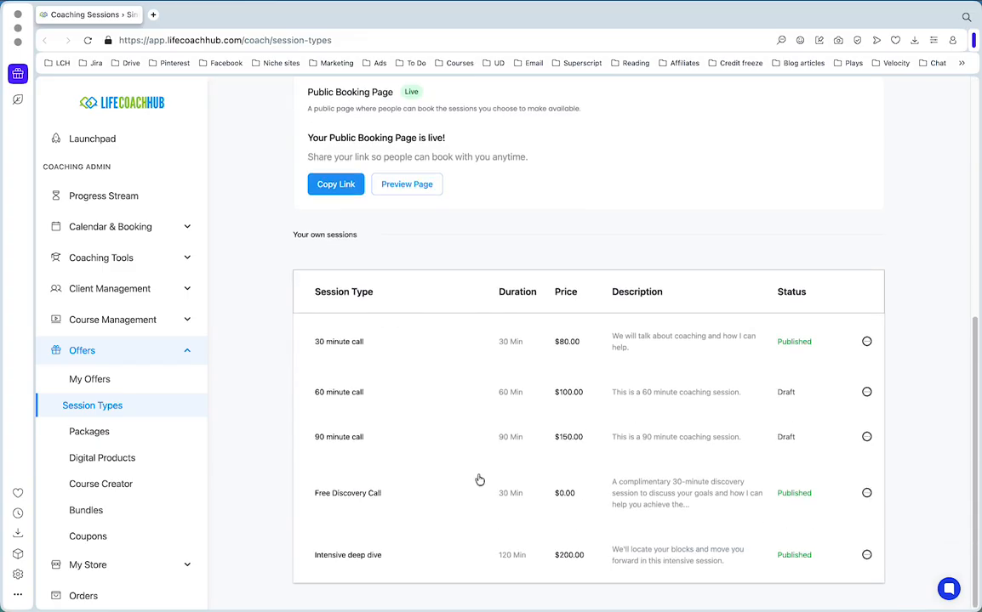
{"action": "left_click", "coordinate": [866, 491]}
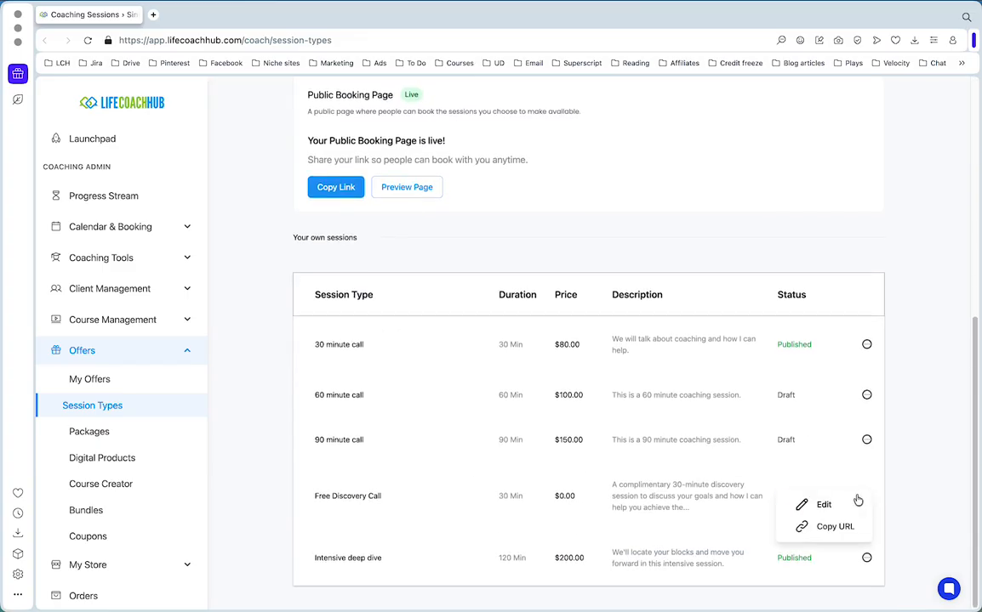
{"action": "left_click", "coordinate": [822, 505]}
Examine the Free Discovery Call's public booking option and attached form, and reveal the client management pages for clients and prospects.
{"action": "scroll", "coordinate": [392, 482], "scroll_direction": "down", "scroll_amount": 3}
{"action": "scroll", "coordinate": [357, 460], "scroll_direction": "down", "scroll_amount": 7}
{"action": "scroll", "coordinate": [281, 412], "scroll_direction": "up", "scroll_amount": 2}
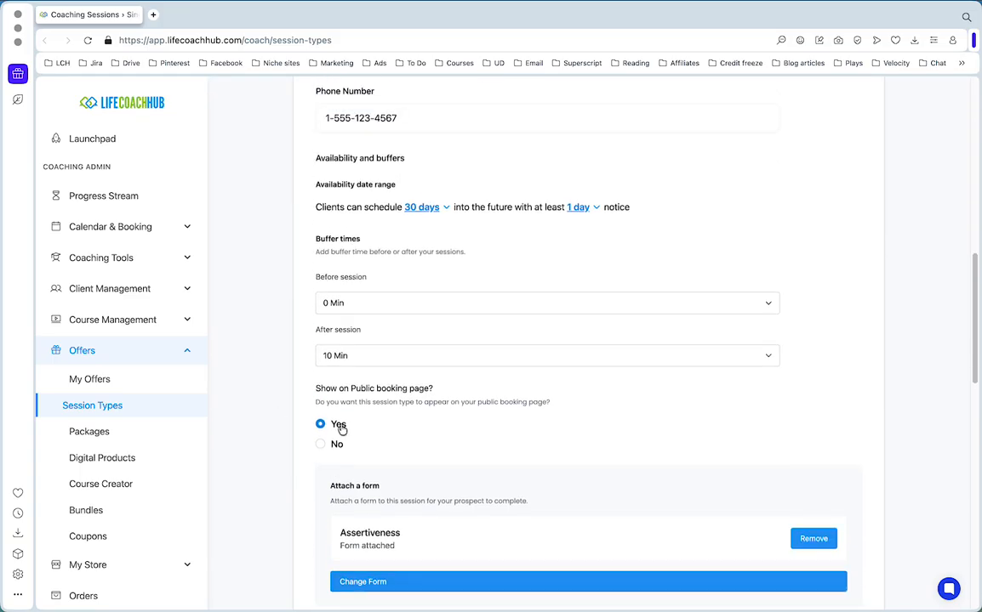
{"action": "scroll", "coordinate": [297, 430], "scroll_direction": "down", "scroll_amount": 4}
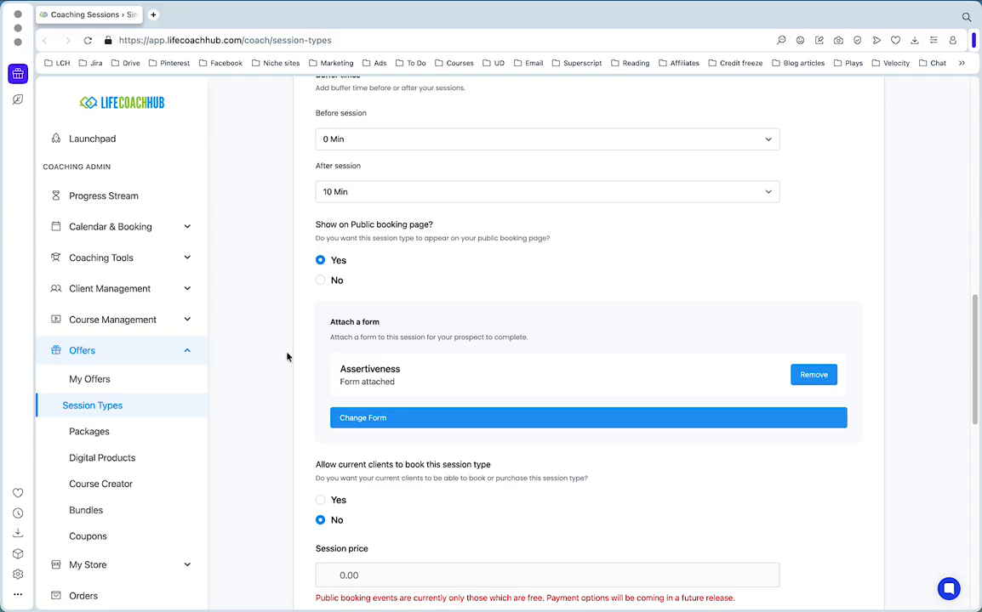
{"action": "scroll", "coordinate": [287, 357], "scroll_direction": "up", "scroll_amount": 1}
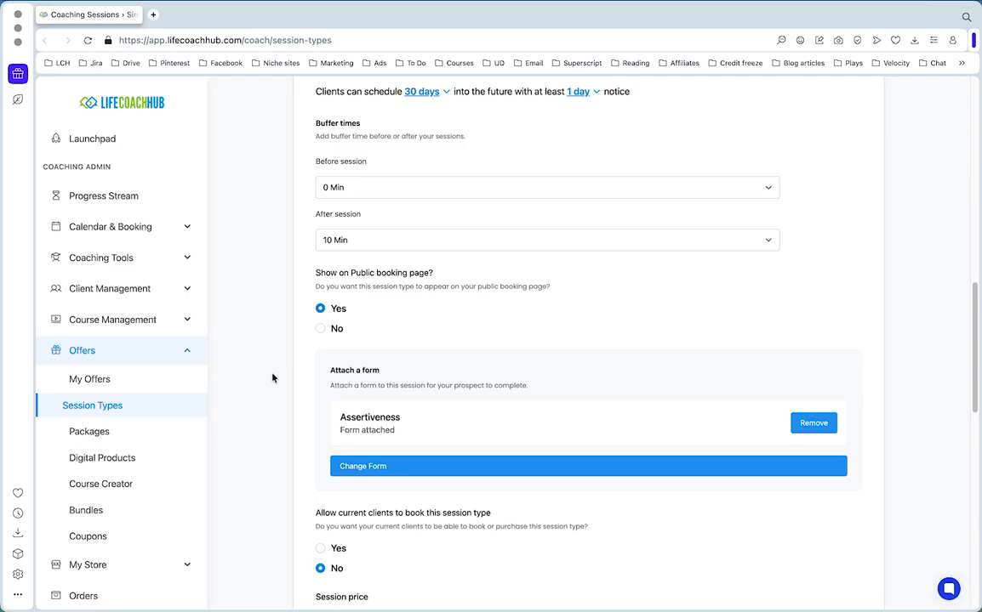
{"action": "scroll", "coordinate": [272, 377], "scroll_direction": "up", "scroll_amount": 1}
{"action": "scroll", "coordinate": [272, 377], "scroll_direction": "down", "scroll_amount": 1}
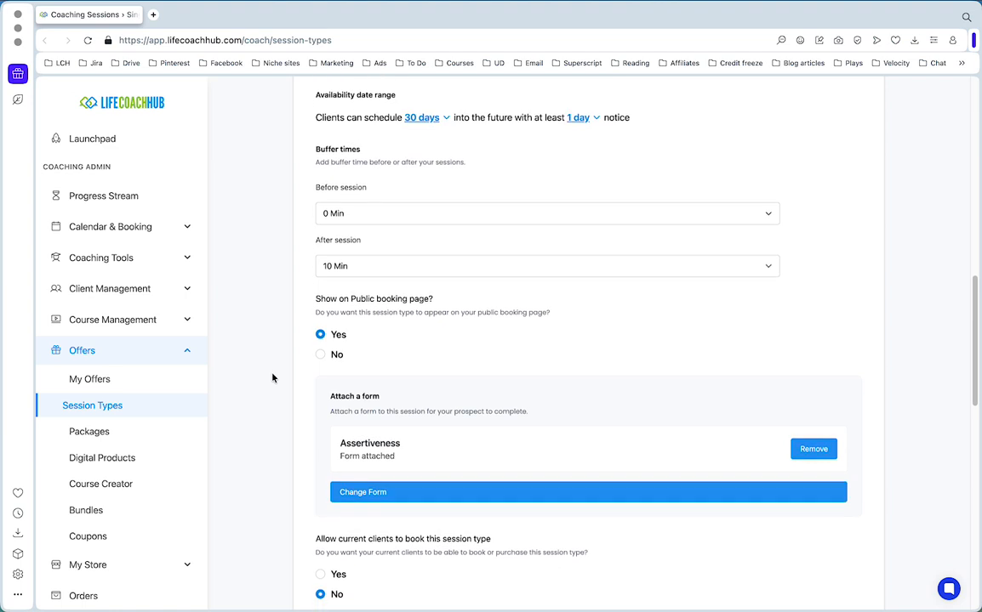
{"action": "left_click", "coordinate": [99, 297]}
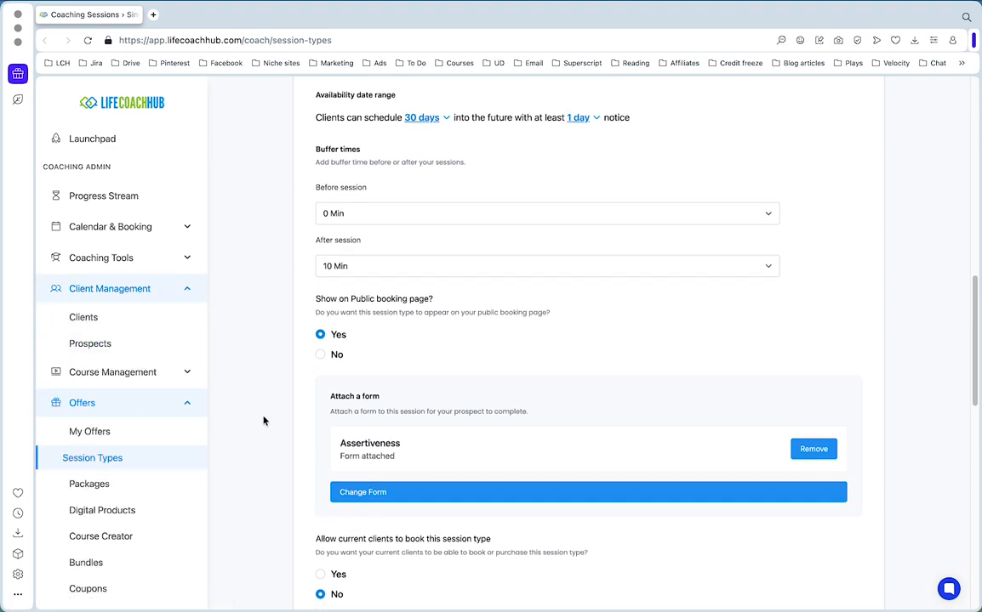
Review the Free Discovery Call's current client booking option, session price and publication settings.
{"action": "scroll", "coordinate": [264, 420], "scroll_direction": "down", "scroll_amount": 2}
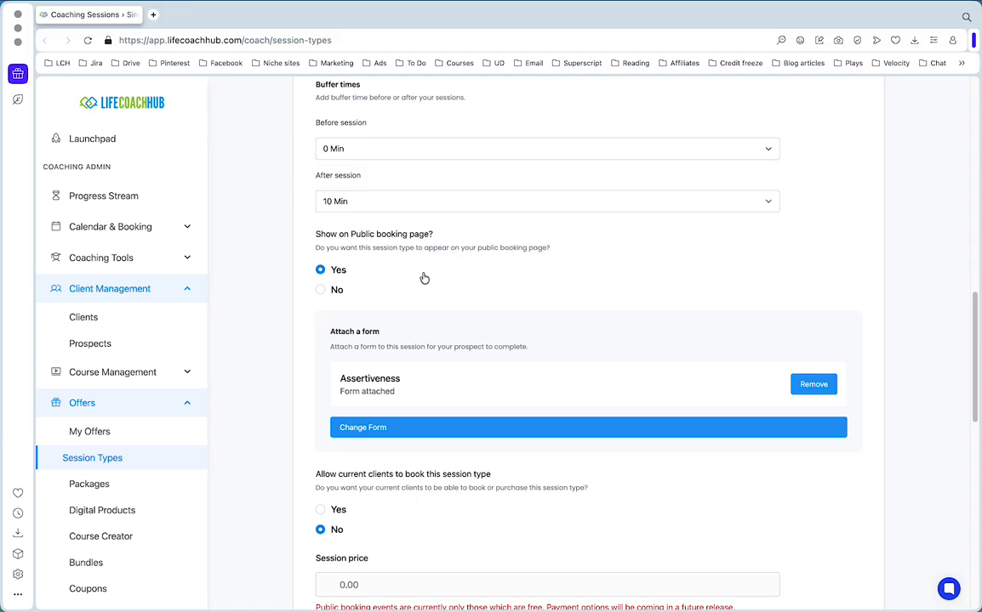
{"action": "scroll", "coordinate": [253, 352], "scroll_direction": "down", "scroll_amount": 3}
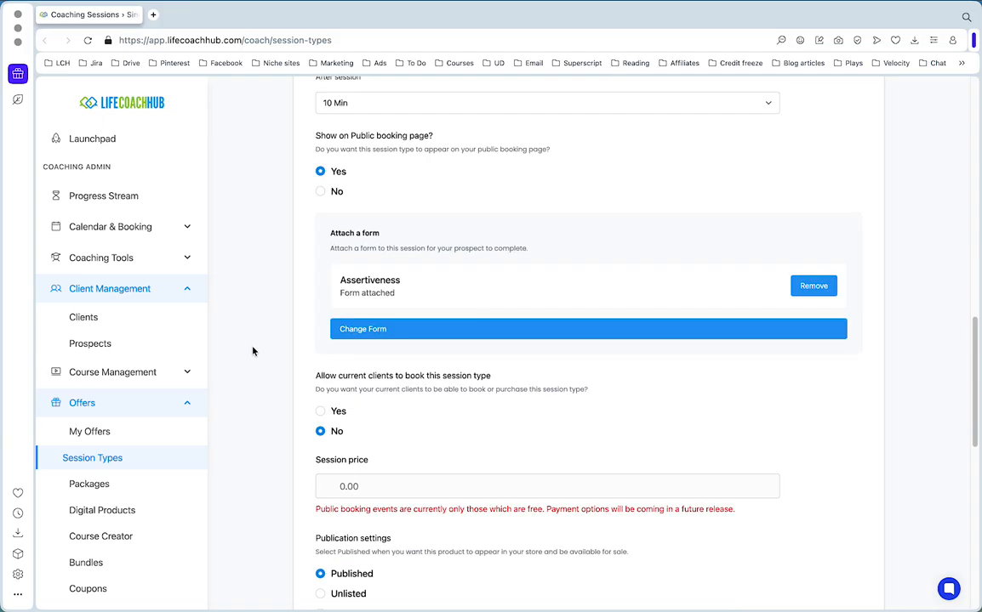
{"action": "scroll", "coordinate": [274, 306], "scroll_direction": "down", "scroll_amount": 3}
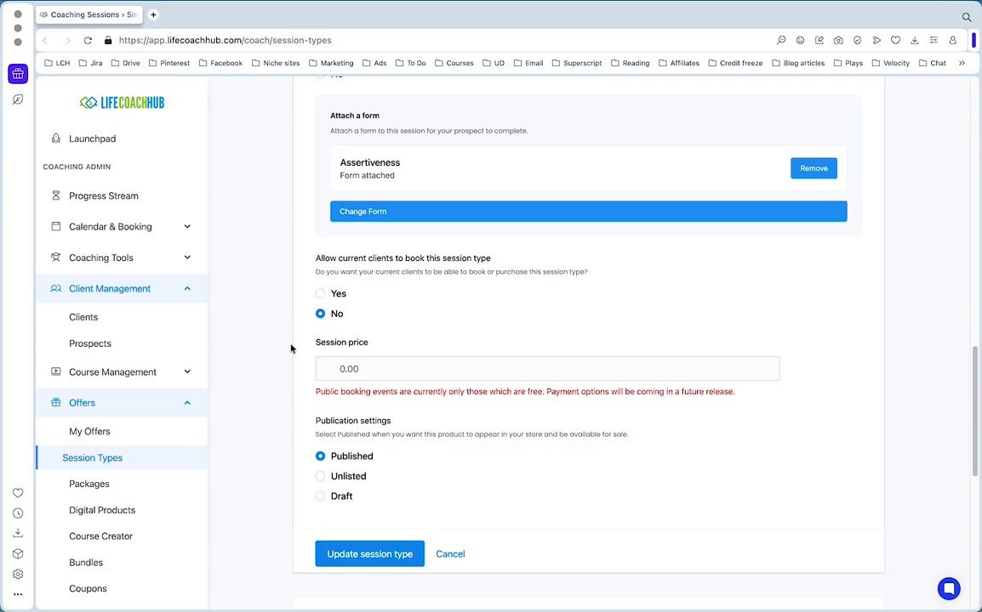
{"action": "scroll", "coordinate": [262, 421], "scroll_direction": "down", "scroll_amount": 2}
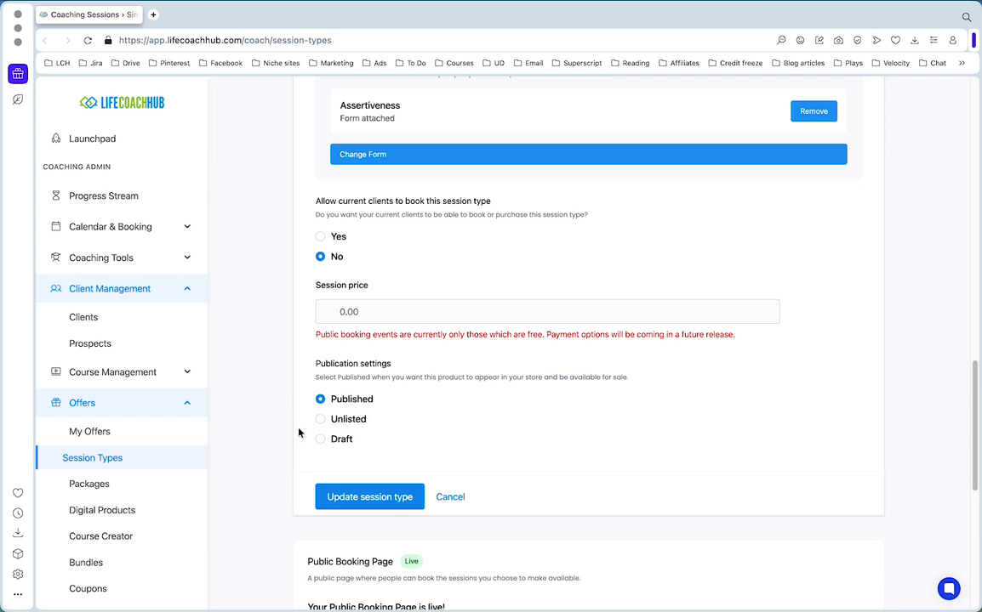
Open the Public Booking Page settings, and review the shareable link, publishing option and steps to go live.
{"action": "scroll", "coordinate": [260, 474], "scroll_direction": "up", "scroll_amount": 1}
{"action": "scroll", "coordinate": [260, 477], "scroll_direction": "up", "scroll_amount": 15}
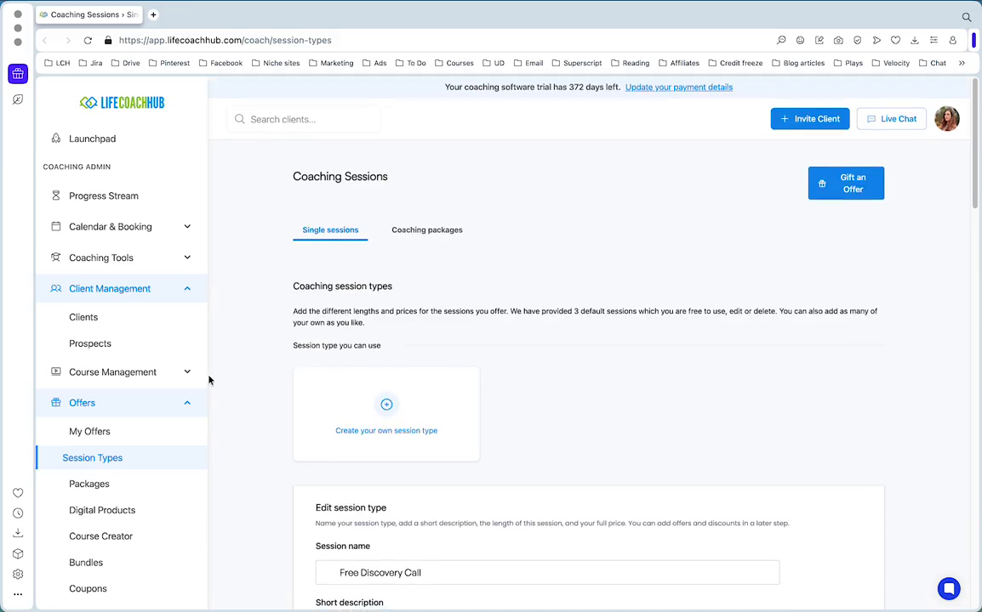
{"action": "left_click", "coordinate": [111, 231]}
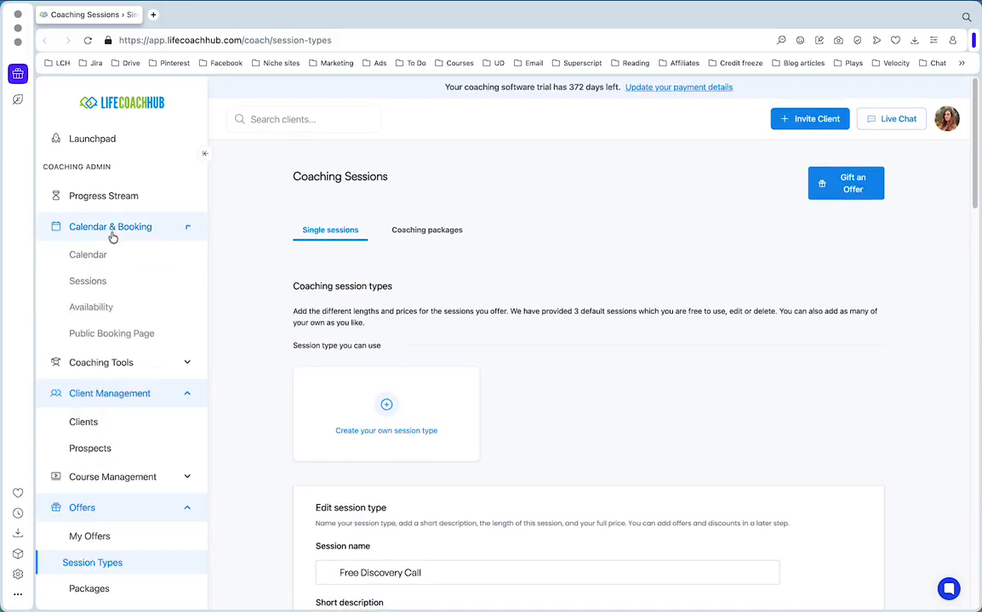
{"action": "left_click", "coordinate": [107, 334]}
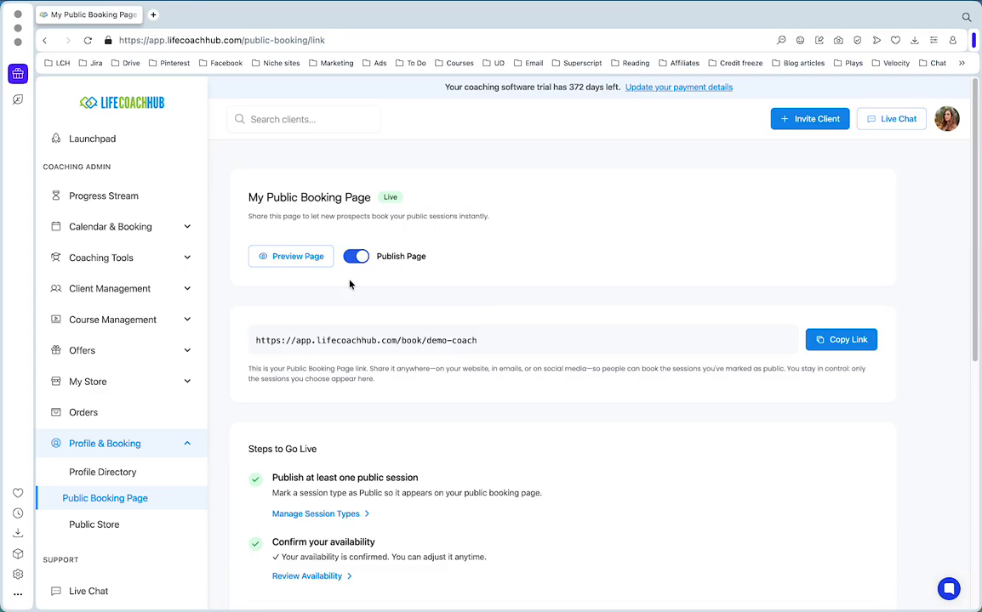
{"action": "scroll", "coordinate": [409, 326], "scroll_direction": "down", "scroll_amount": 2}
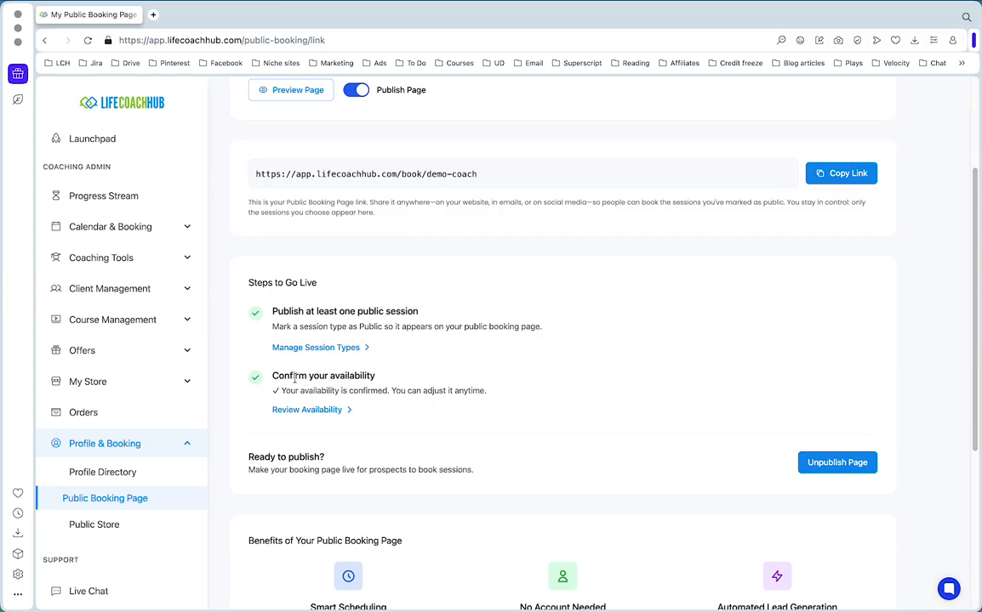
{"action": "scroll", "coordinate": [350, 378], "scroll_direction": "down", "scroll_amount": 2}
{"action": "scroll", "coordinate": [350, 384], "scroll_direction": "up", "scroll_amount": 4}
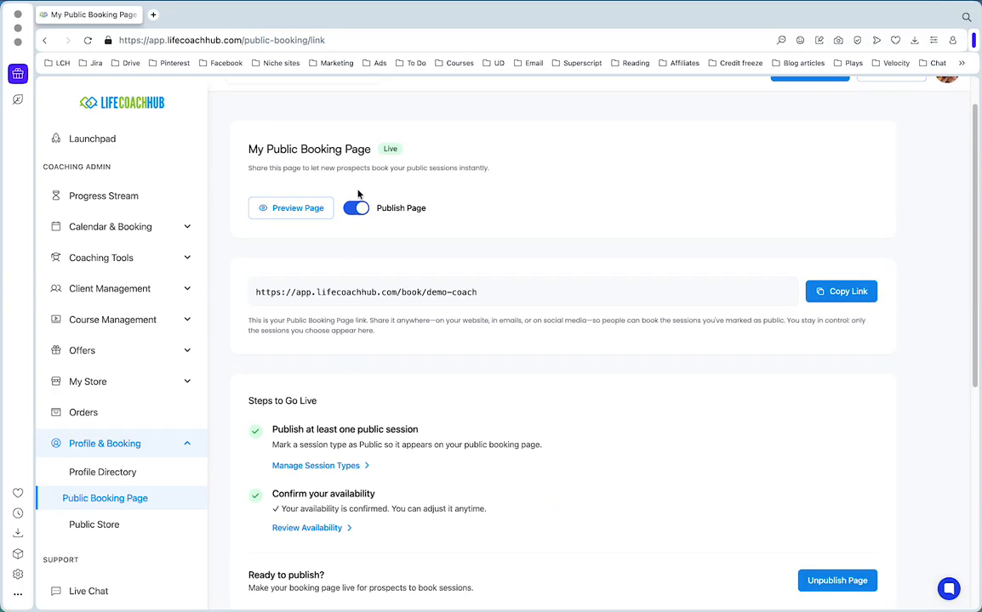
Preview the public booking page, and compare the Free Discovery Call's available time slots on October 22 and October 24, 2025.
{"action": "left_click", "coordinate": [300, 209]}
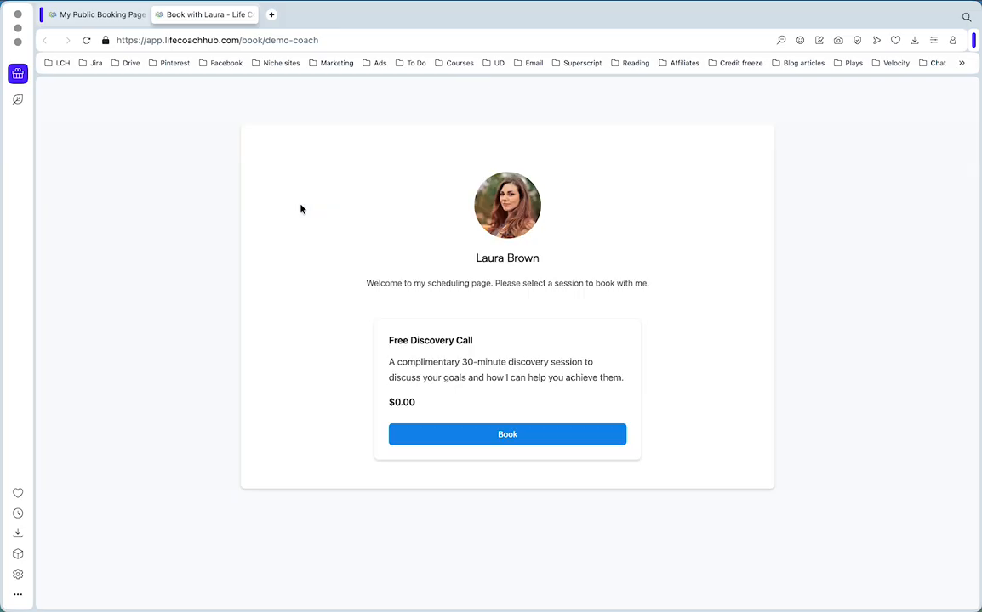
{"action": "left_click", "coordinate": [547, 435]}
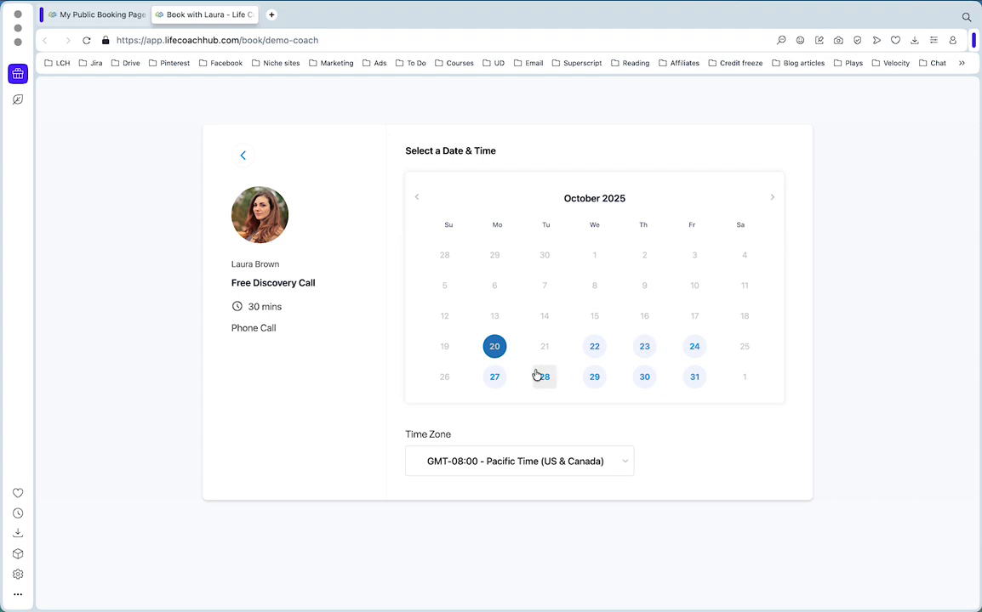
{"action": "left_click", "coordinate": [594, 347]}
{"action": "scroll", "coordinate": [719, 322], "scroll_direction": "down", "scroll_amount": 3}
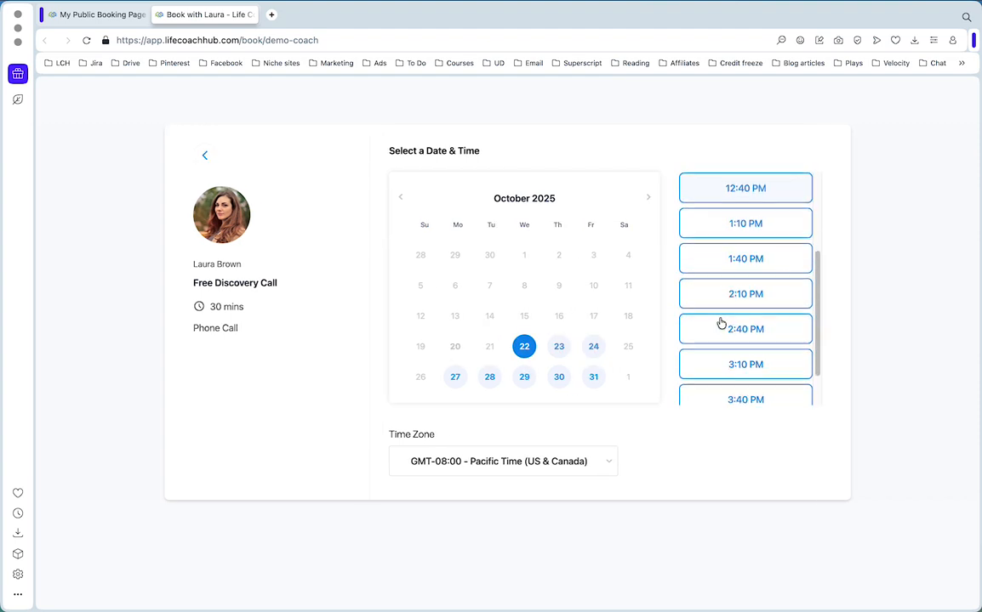
{"action": "left_click", "coordinate": [593, 347]}
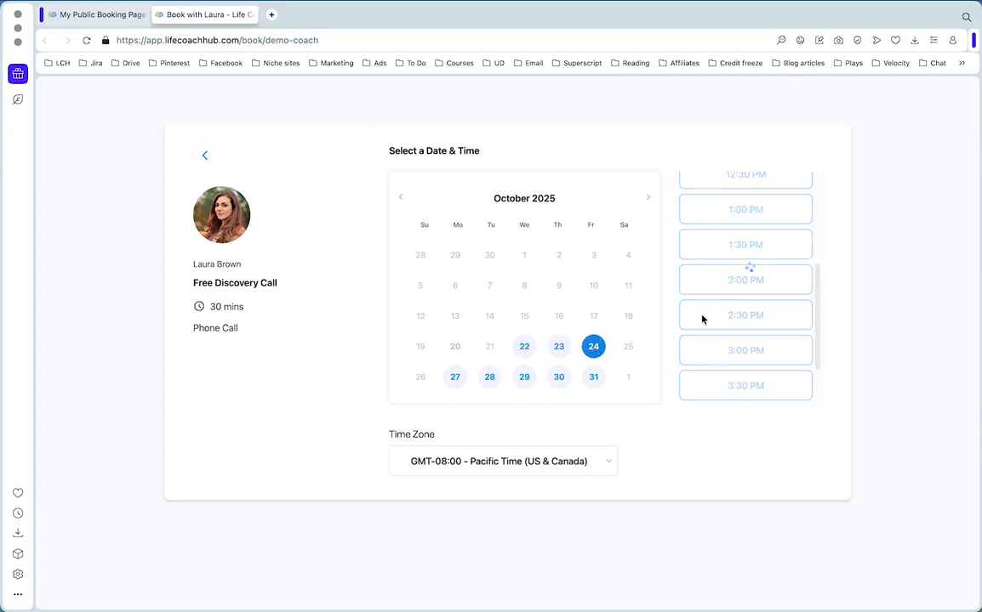
{"action": "scroll", "coordinate": [701, 320], "scroll_direction": "up", "scroll_amount": 3}
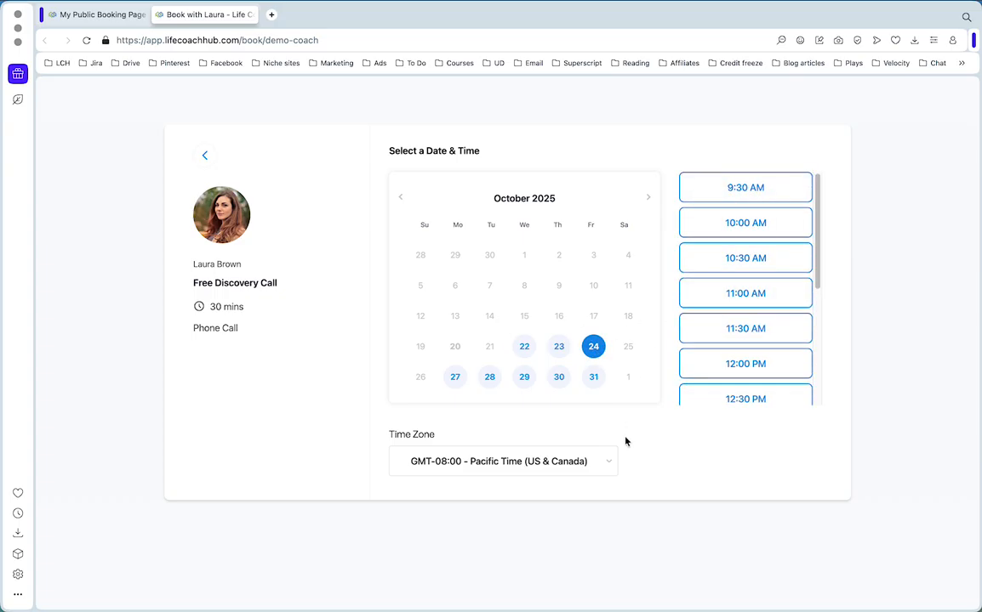
Open the booking details form for the 9:30 AM slot on October 24, and return to the Public Booking Page settings.
{"action": "left_click", "coordinate": [721, 197]}
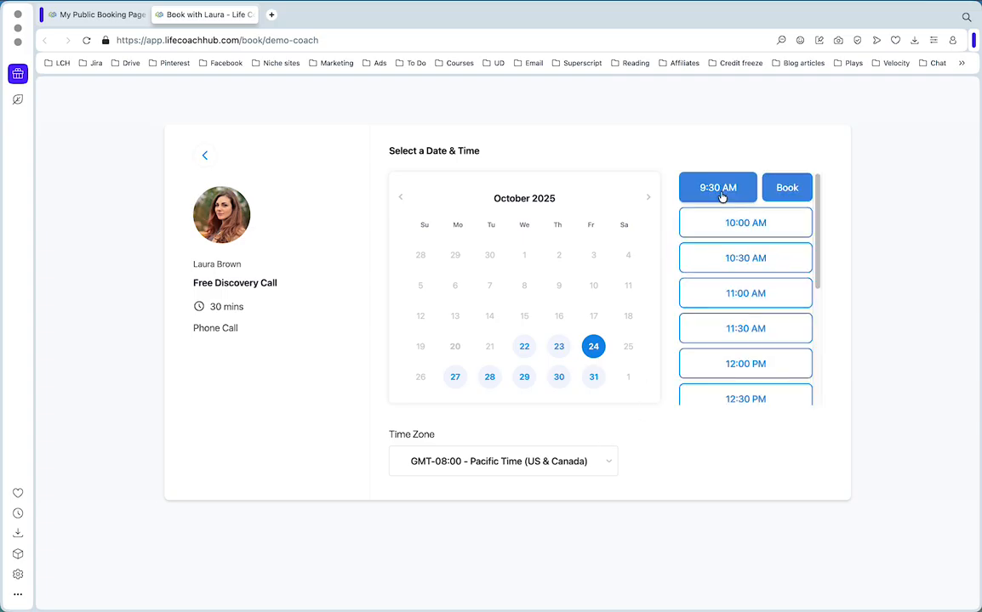
{"action": "left_click", "coordinate": [780, 185]}
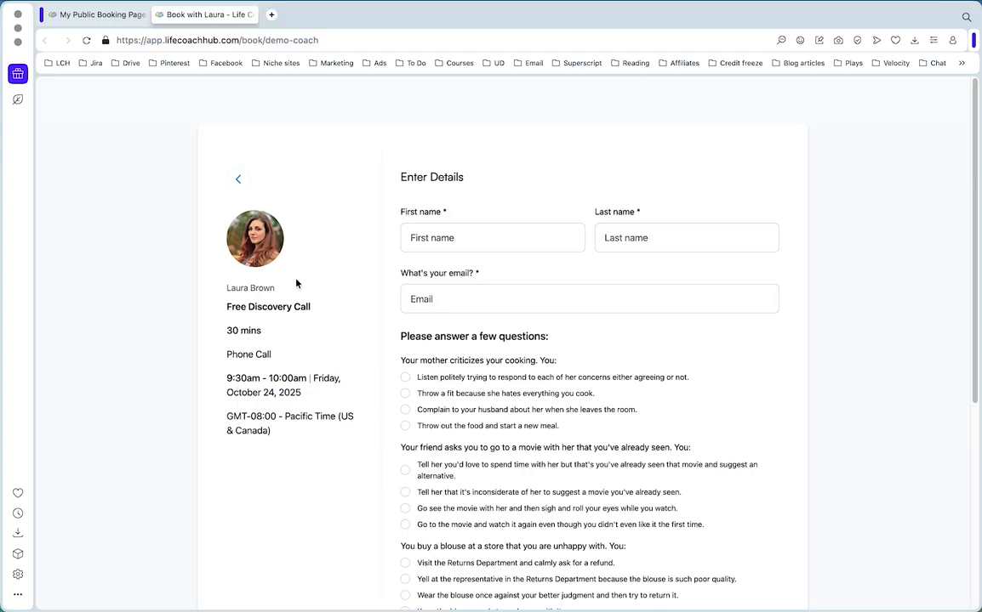
{"action": "left_click", "coordinate": [239, 180]}
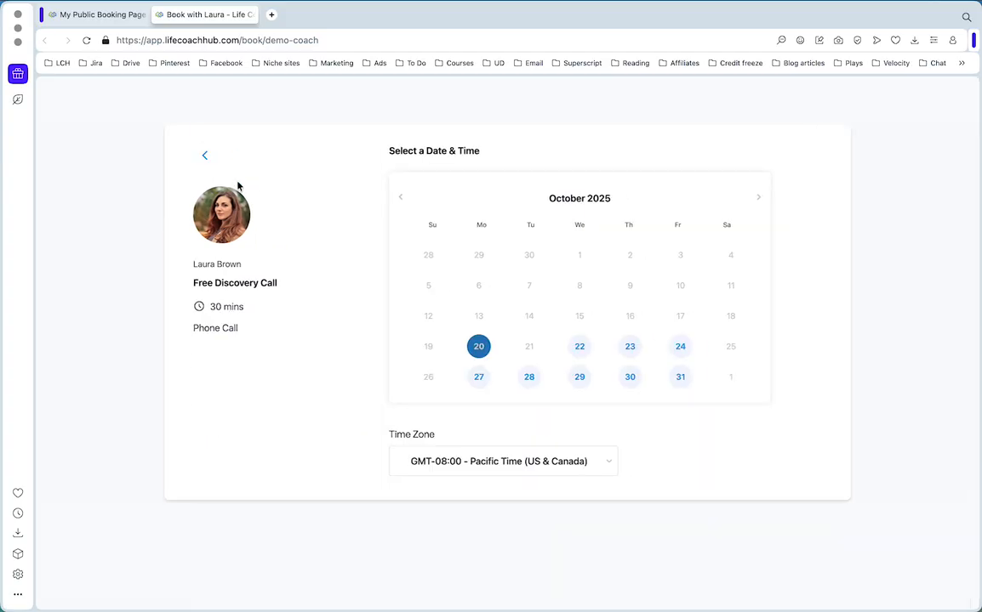
{"action": "left_click", "coordinate": [205, 155]}
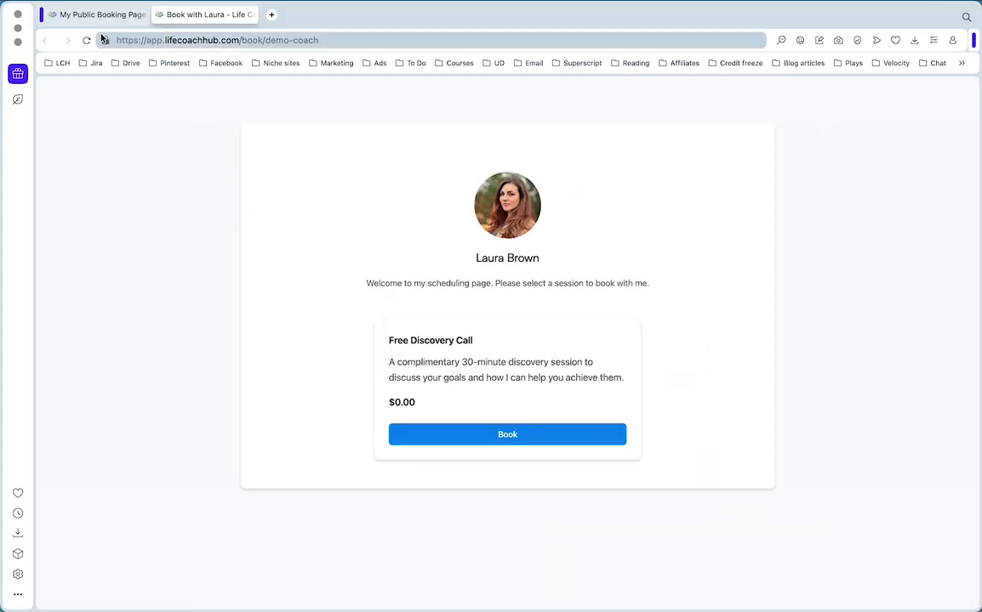
{"action": "left_click", "coordinate": [93, 16]}
{"action": "scroll", "coordinate": [467, 291], "scroll_direction": "up", "scroll_amount": 1}
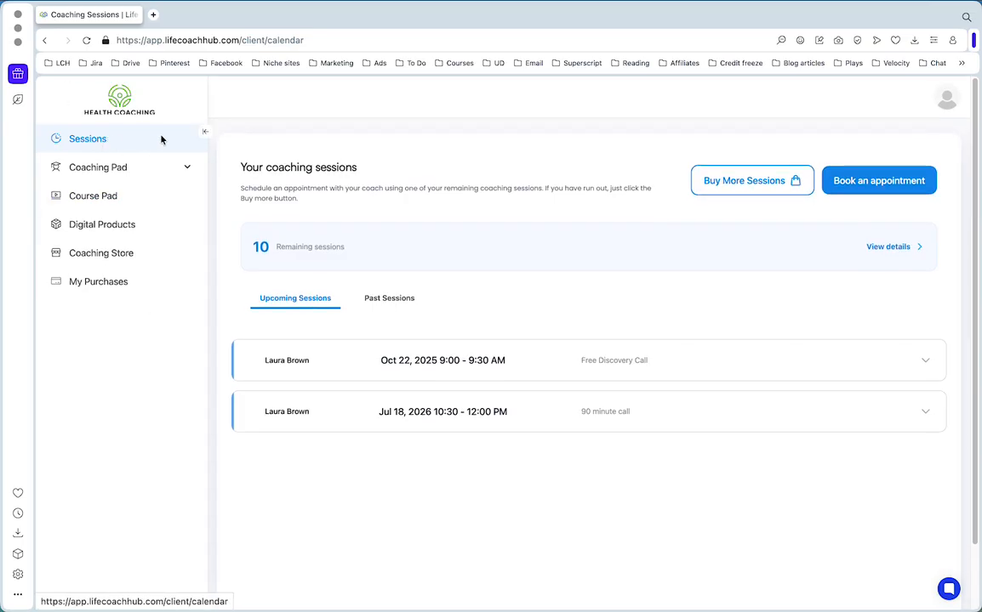
Review the client's past and upcoming sessions on the coaching sessions page.
{"action": "scroll", "coordinate": [361, 246], "scroll_direction": "down", "scroll_amount": 1}
{"action": "scroll", "coordinate": [361, 246], "scroll_direction": "up", "scroll_amount": 1}
{"action": "left_click", "coordinate": [389, 298]}
{"action": "left_click", "coordinate": [308, 299]}
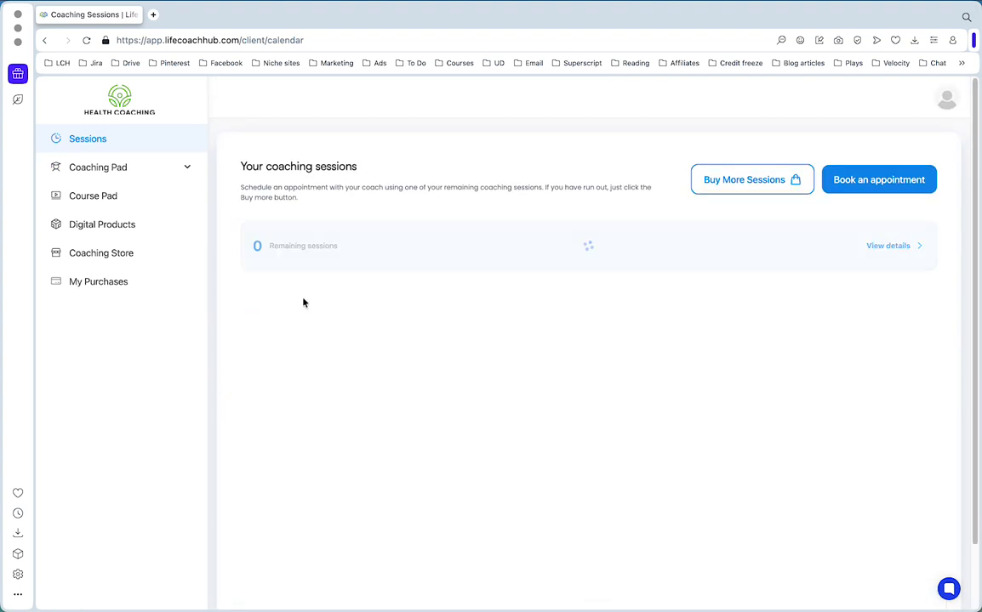
View the client's coaching sessions in the Coaching Pad, and return to the main Sessions page.
{"action": "left_click", "coordinate": [148, 169]}
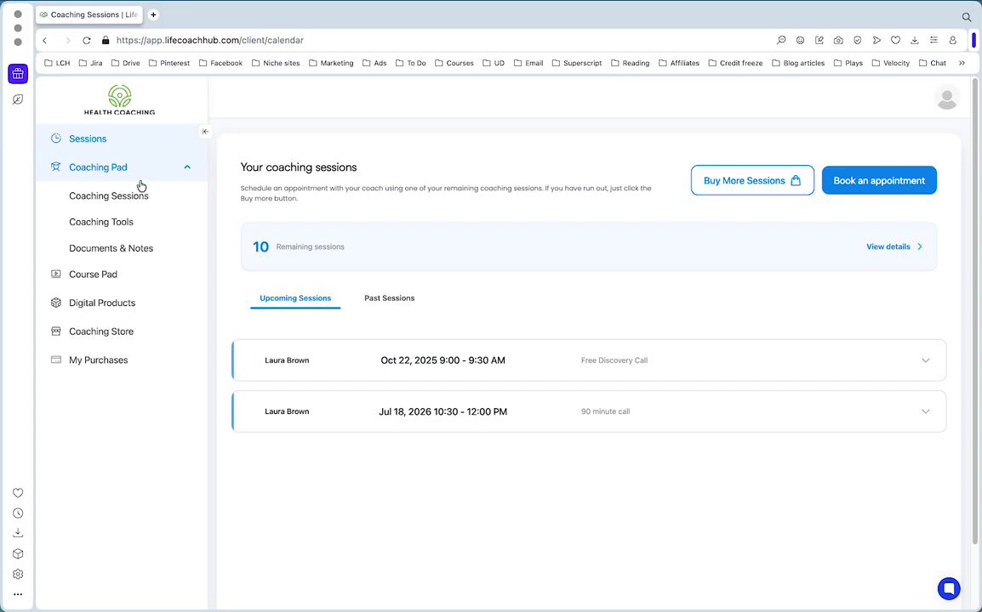
{"action": "left_click", "coordinate": [133, 198]}
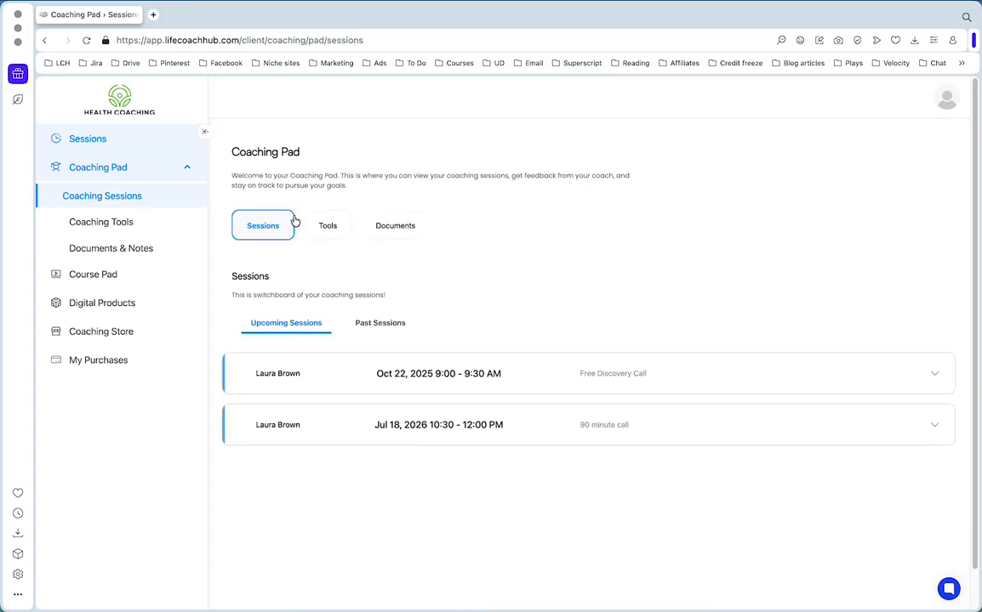
{"action": "left_click", "coordinate": [124, 142]}
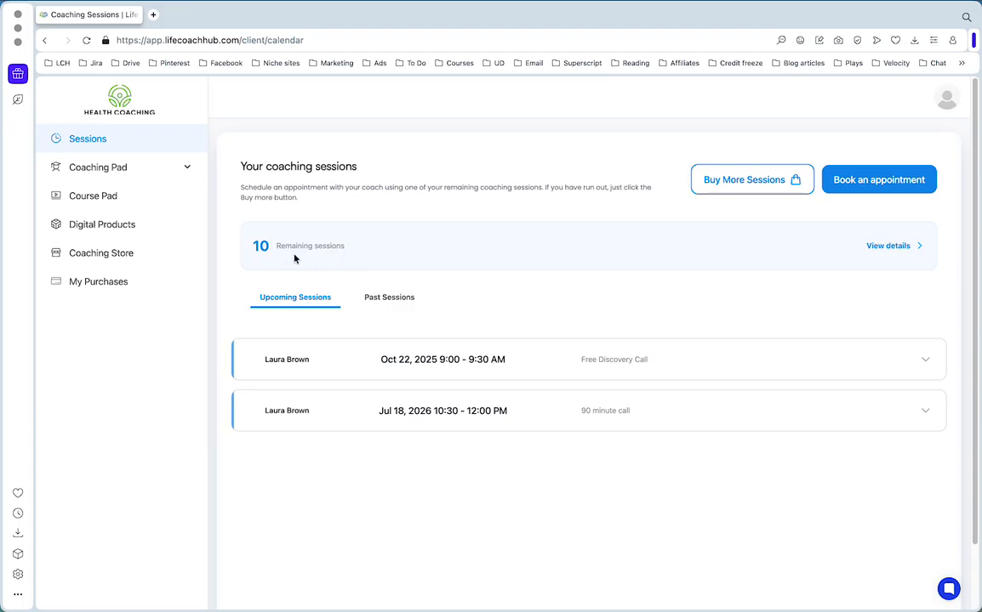
Examine the remaining session details by session type under the client's products and purchases, and return to the Sessions page.
{"action": "left_click", "coordinate": [879, 248]}
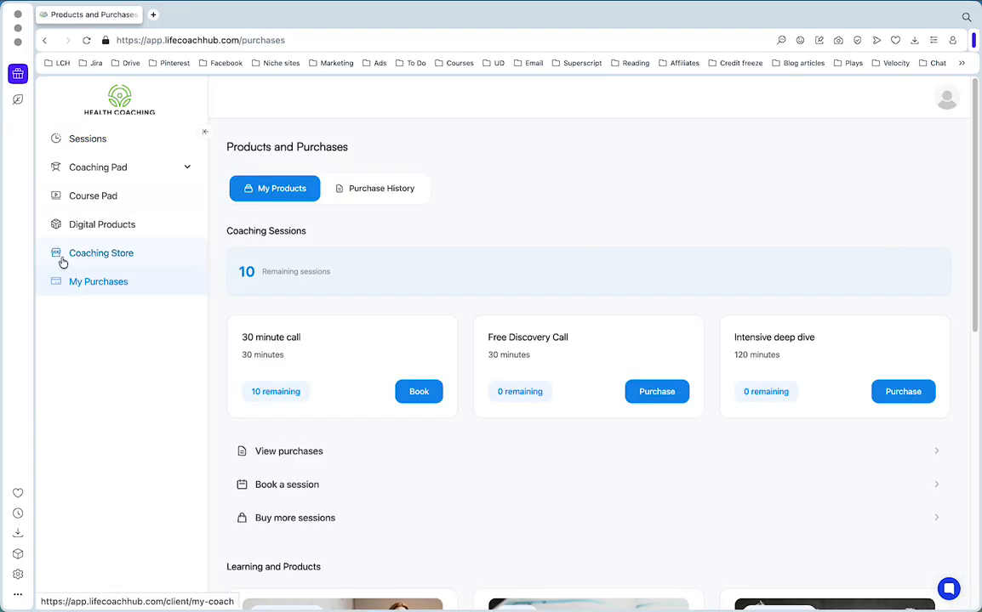
{"action": "scroll", "coordinate": [356, 308], "scroll_direction": "down", "scroll_amount": 1}
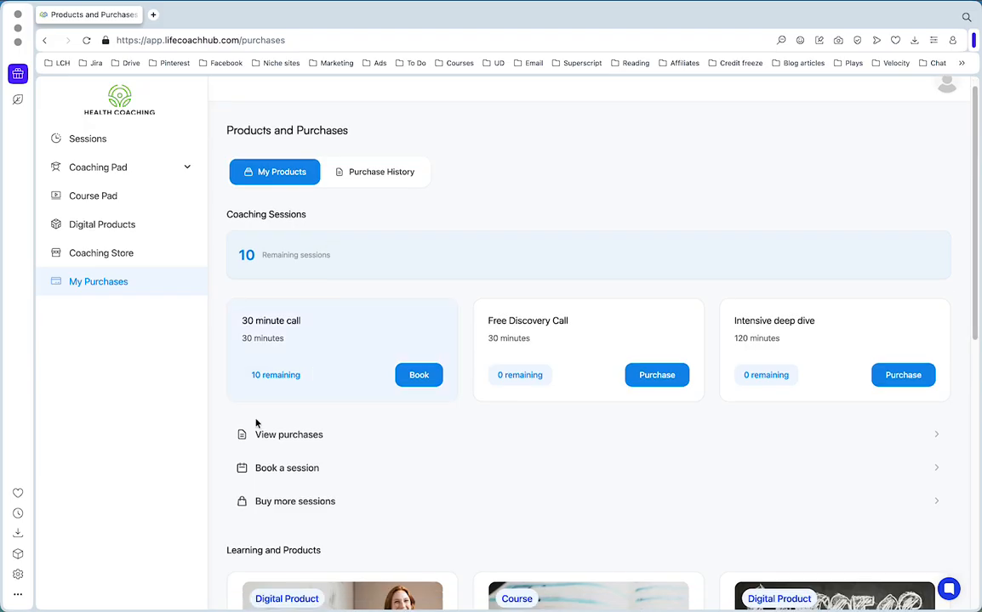
{"action": "scroll", "coordinate": [291, 321], "scroll_direction": "down", "scroll_amount": 1}
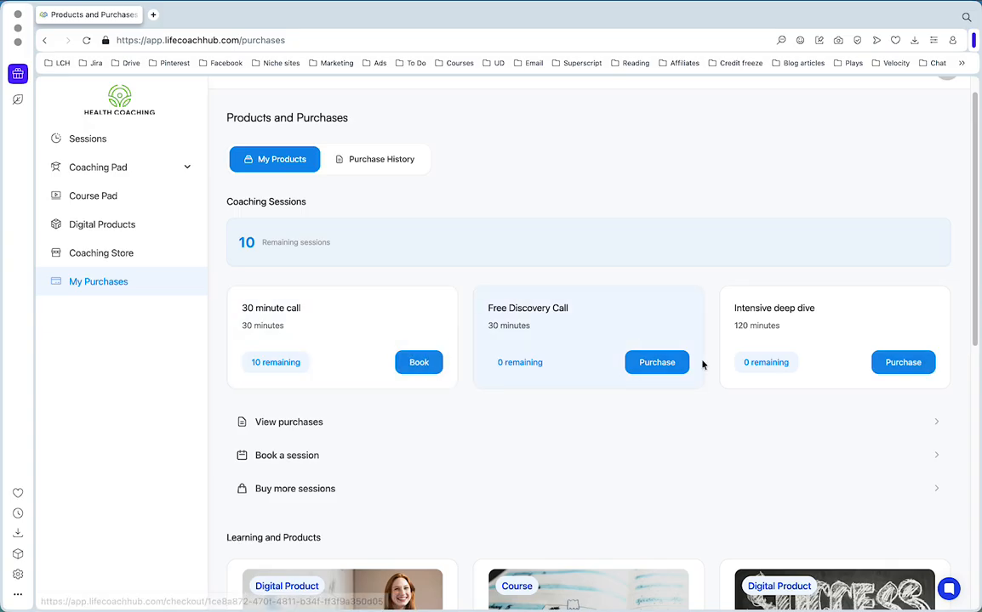
{"action": "scroll", "coordinate": [285, 323], "scroll_direction": "up", "scroll_amount": 2}
{"action": "left_click", "coordinate": [100, 142]}
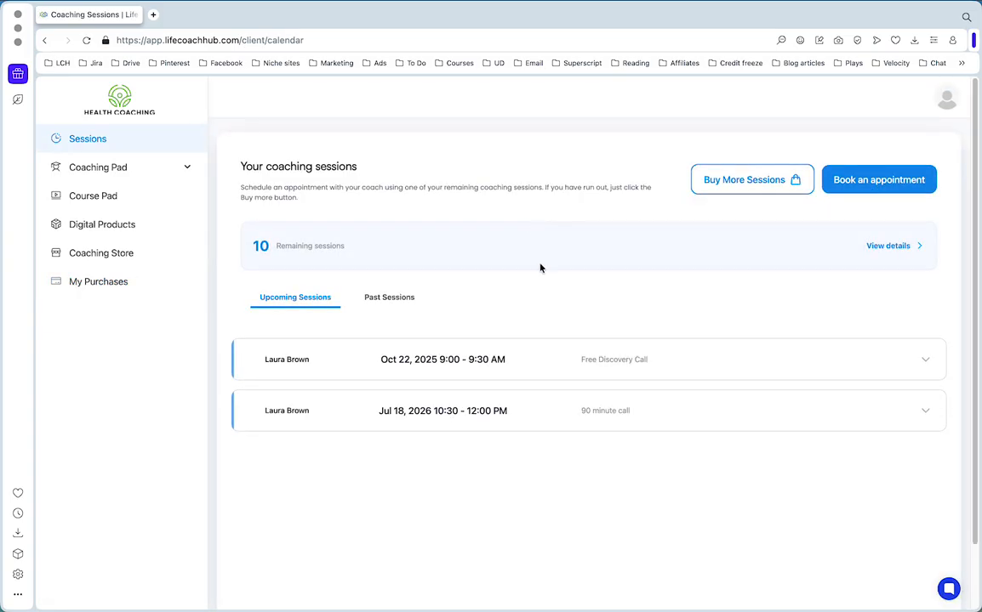
Review the single sessions and coaching packages the client can buy in the Coaching Store, and return to the Sessions page.
{"action": "left_click", "coordinate": [740, 183]}
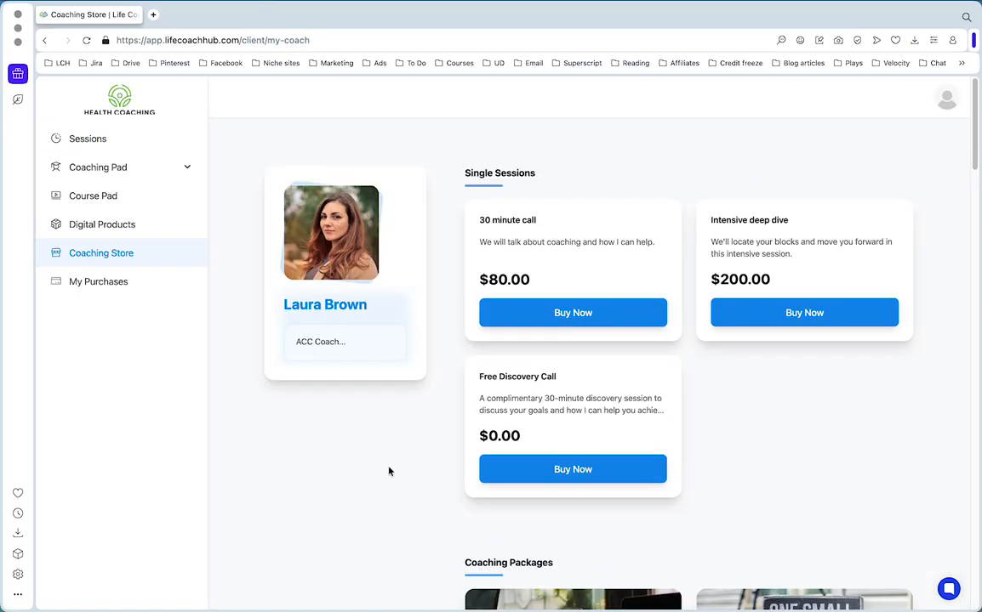
{"action": "scroll", "coordinate": [373, 487], "scroll_direction": "down", "scroll_amount": 10}
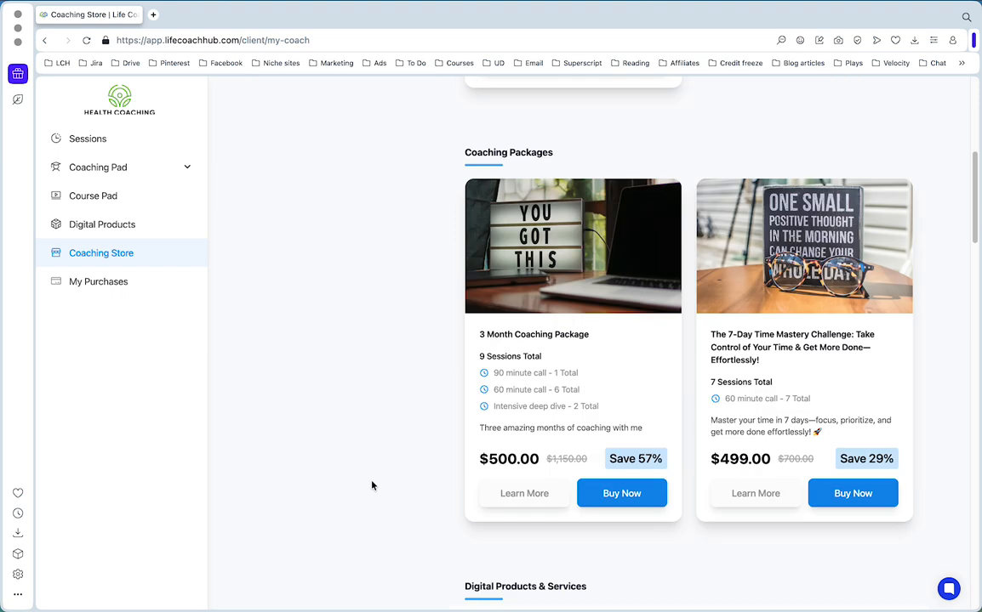
{"action": "scroll", "coordinate": [336, 433], "scroll_direction": "up", "scroll_amount": 10}
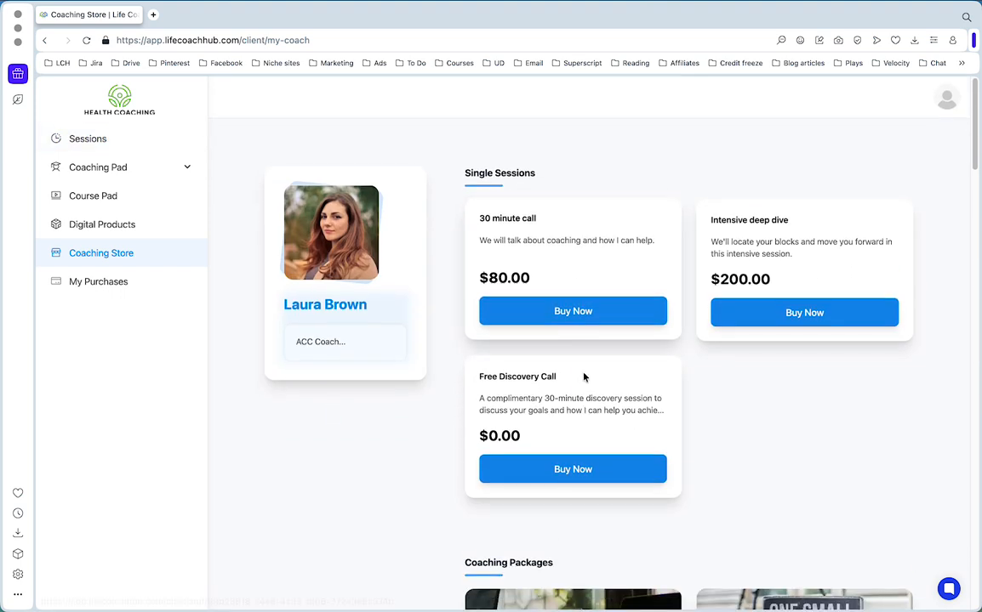
{"action": "left_click", "coordinate": [105, 141]}
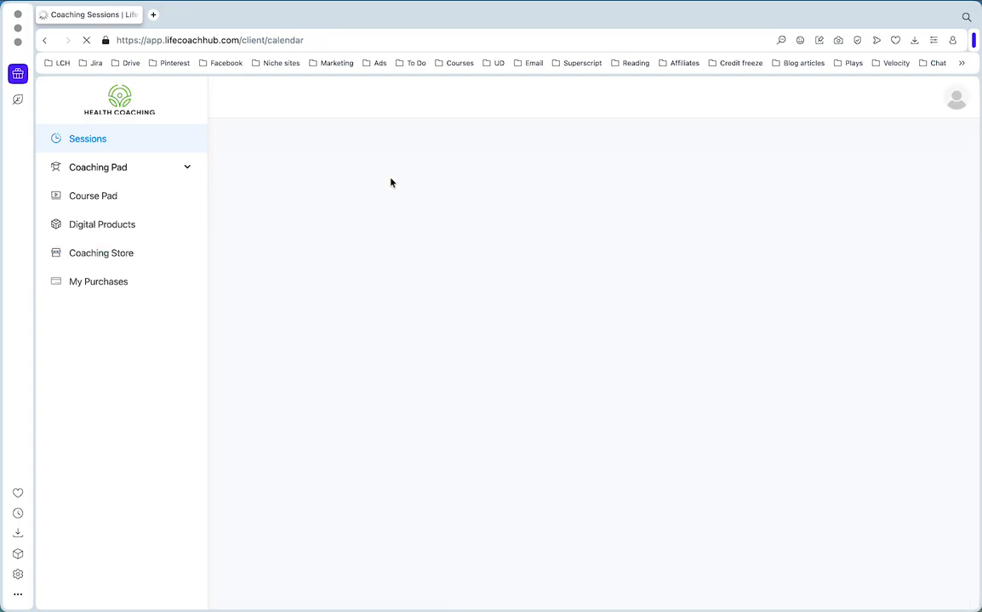